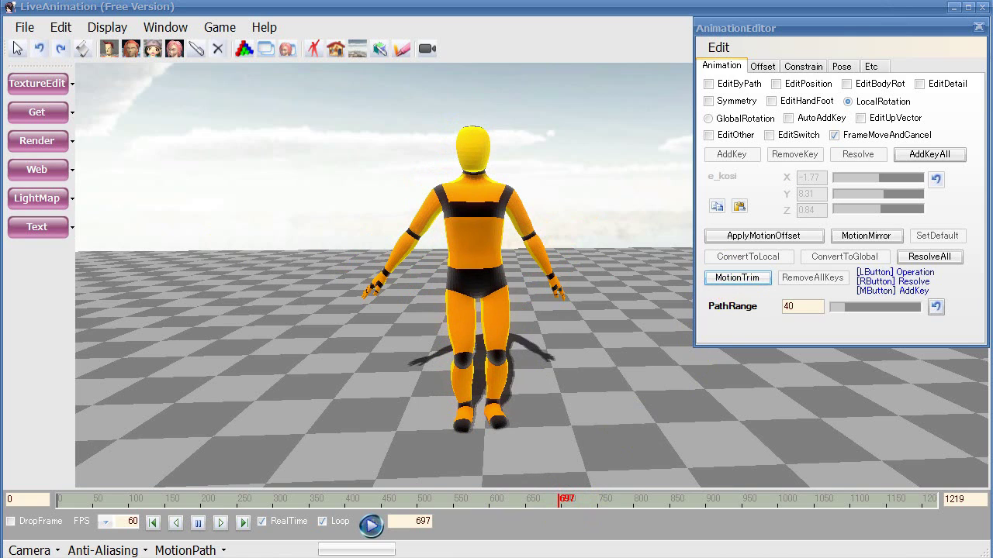
- Trim the motion to frames 0 through 700 with StartFrame0 enabled, and scrub the timeline to review the trimmed motion
{"action": "left_click_drag", "start_coordinate": [255, 126], "coordinate": [231, 93]}
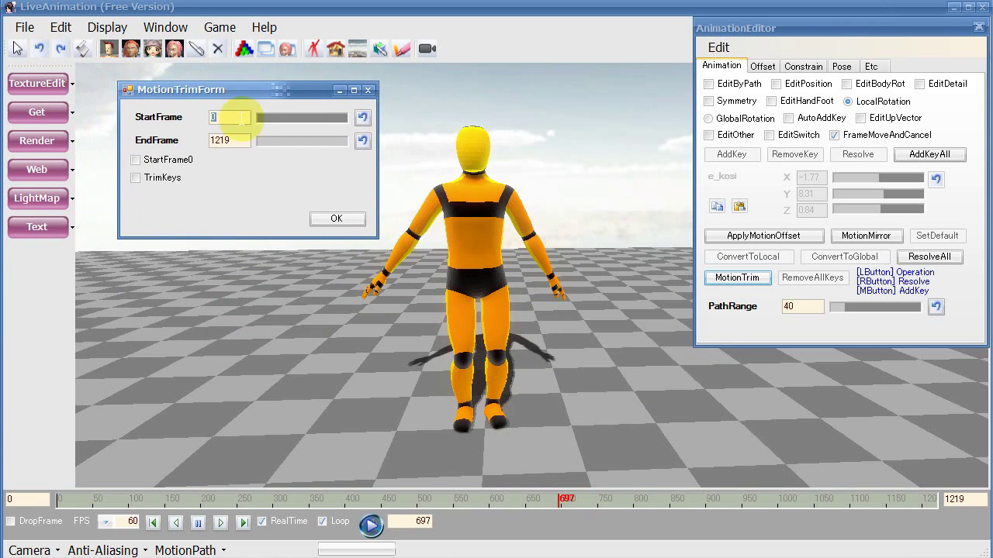
{"action": "left_click_drag", "start_coordinate": [231, 141], "coordinate": [145, 156]}
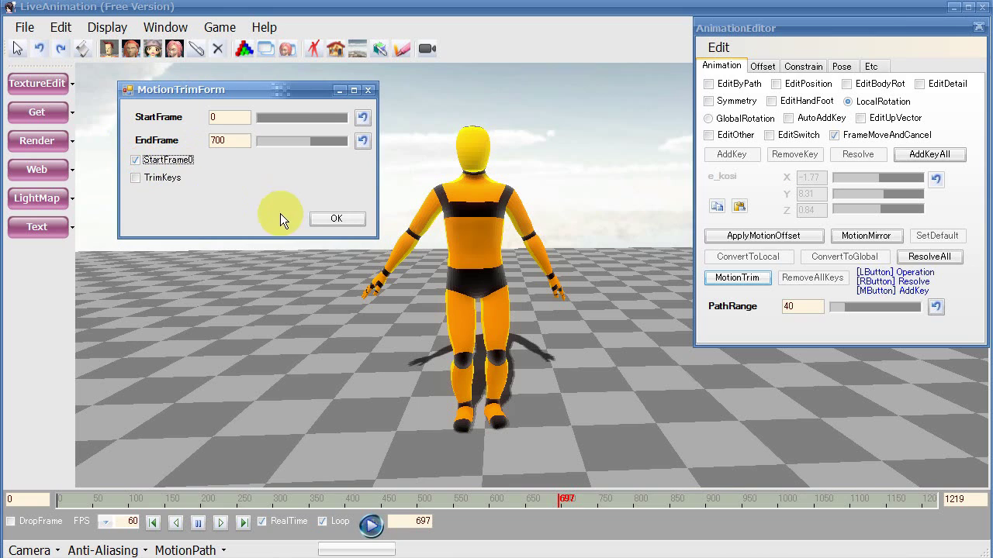
{"action": "left_click", "coordinate": [328, 220]}
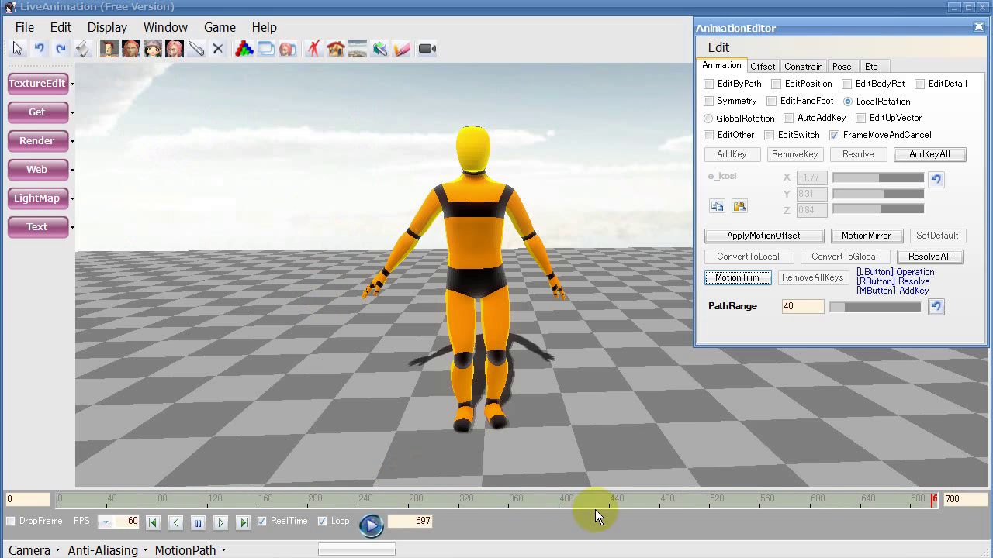
{"action": "left_click", "coordinate": [929, 501]}
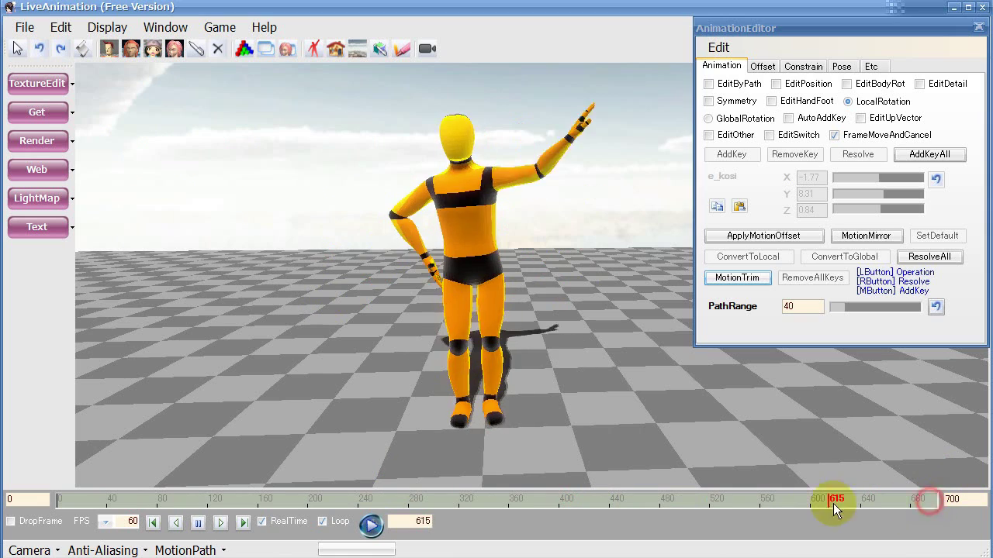
{"action": "left_click_drag", "start_coordinate": [456, 519], "coordinate": [974, 534]}
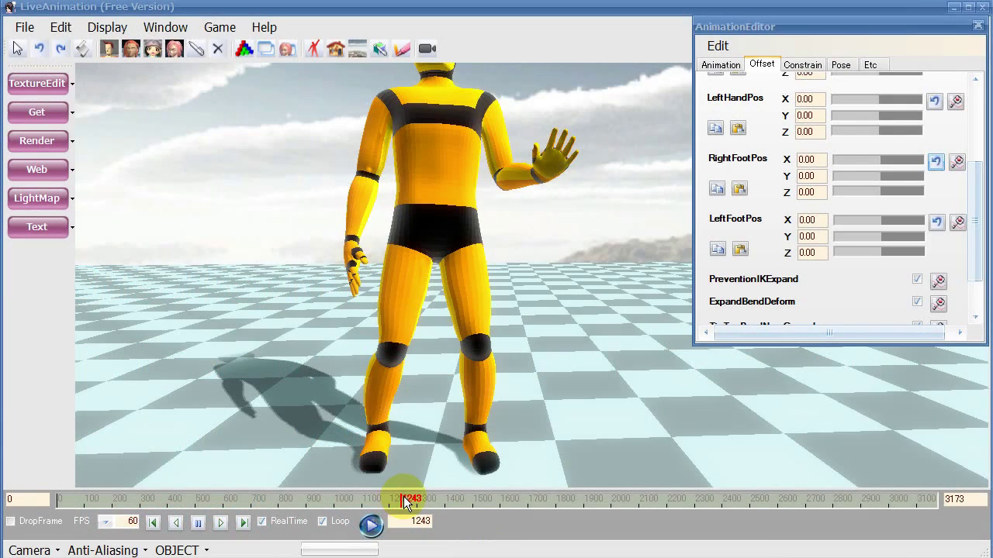
- At frame 1273, set the RightFootPos Y offset to about 2.83 and key it
{"action": "mouse_move", "coordinate": [405, 503]}
{"action": "left_mouse_down"}
{"action": "mouse_move", "coordinate": [444, 503]}
{"action": "mouse_move", "coordinate": [401, 504]}
{"action": "mouse_move", "coordinate": [413, 503]}
{"action": "left_mouse_up"}
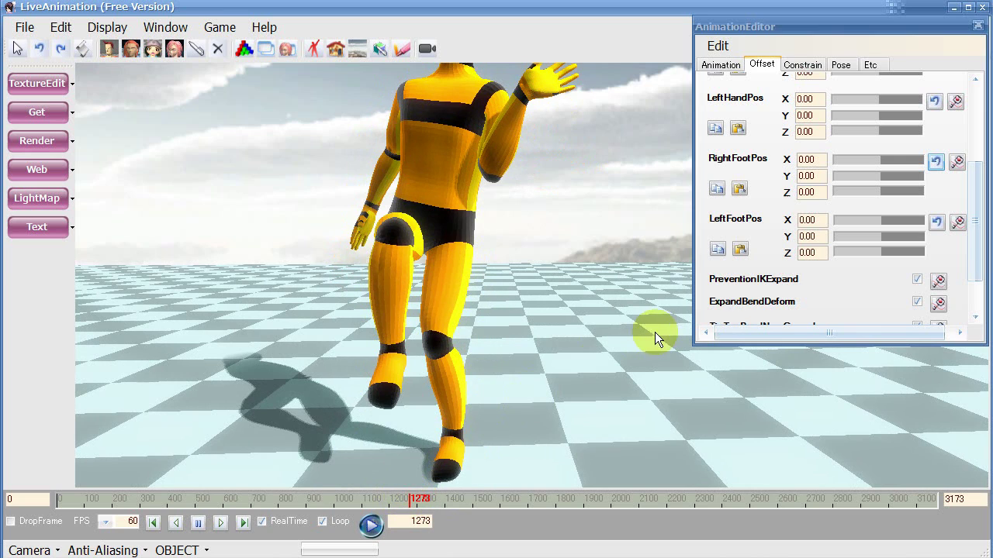
{"action": "left_click_drag", "start_coordinate": [884, 174], "coordinate": [894, 173]}
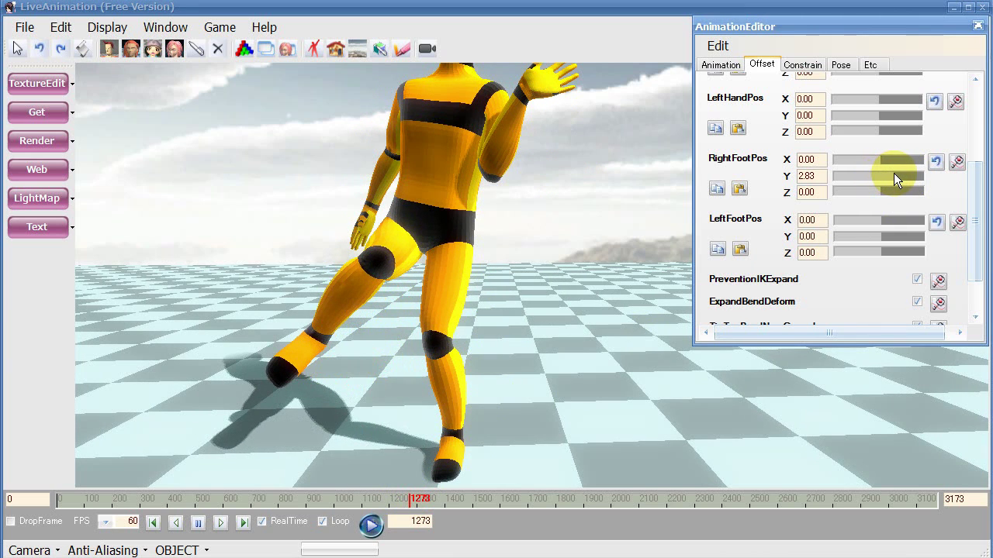
{"action": "left_click", "coordinate": [956, 162]}
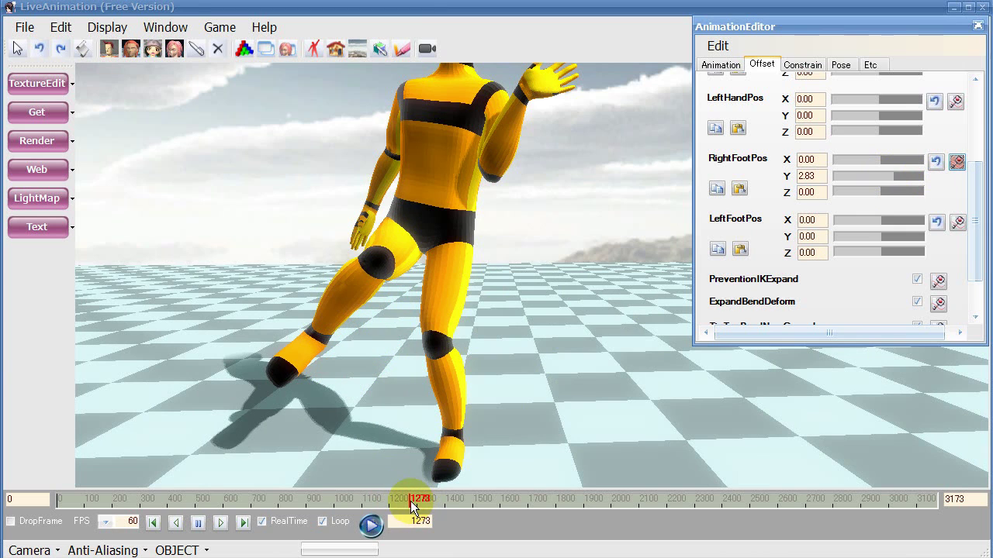
- Set RightFootPos Y to 0, copy the offset, and key the zero offset at frames 1237 and 1312
{"action": "left_click_drag", "start_coordinate": [411, 501], "coordinate": [401, 501]}
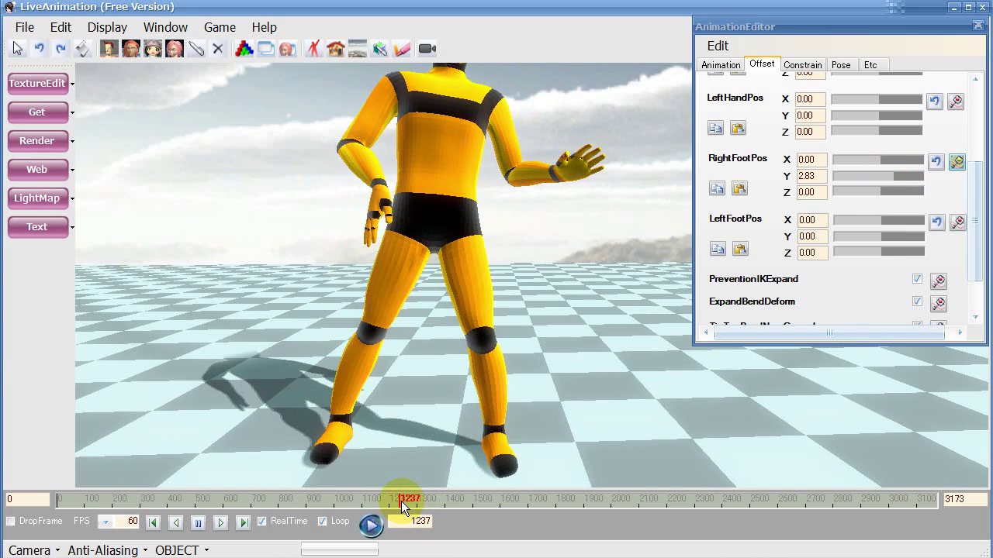
{"action": "left_click", "coordinate": [810, 176]}
{"action": "type", "text": "0"}
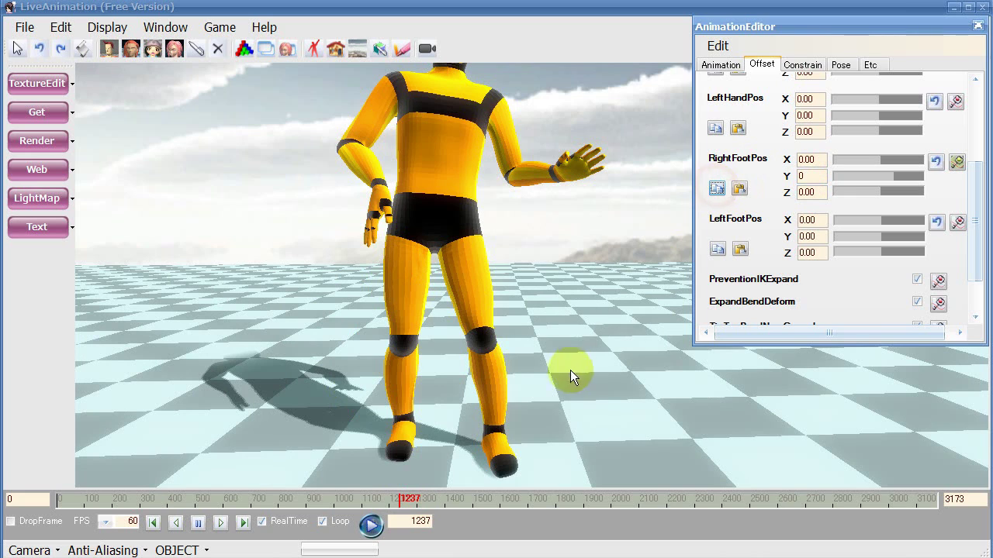
{"action": "left_click", "coordinate": [957, 164]}
{"action": "left_click_drag", "start_coordinate": [391, 495], "coordinate": [425, 504]}
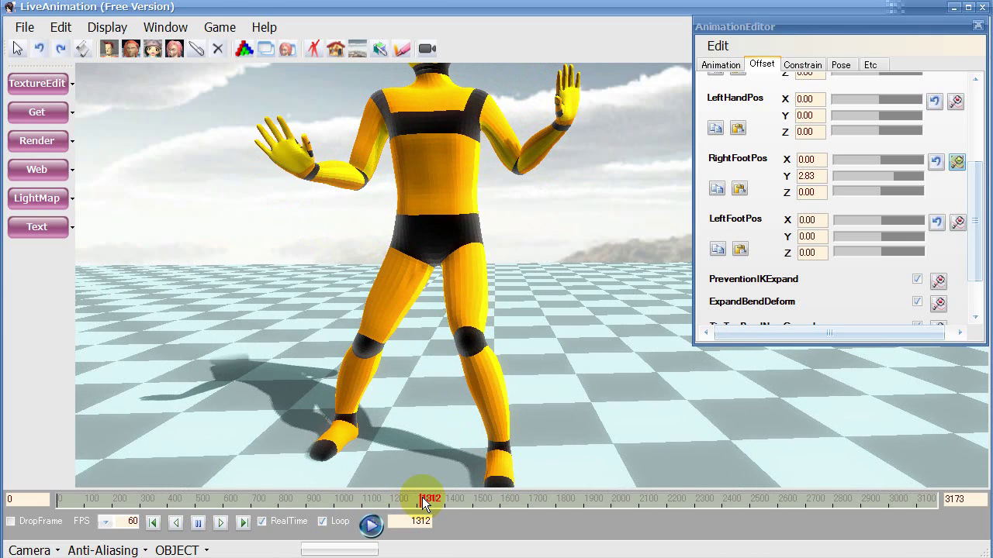
{"action": "left_click", "coordinate": [738, 189]}
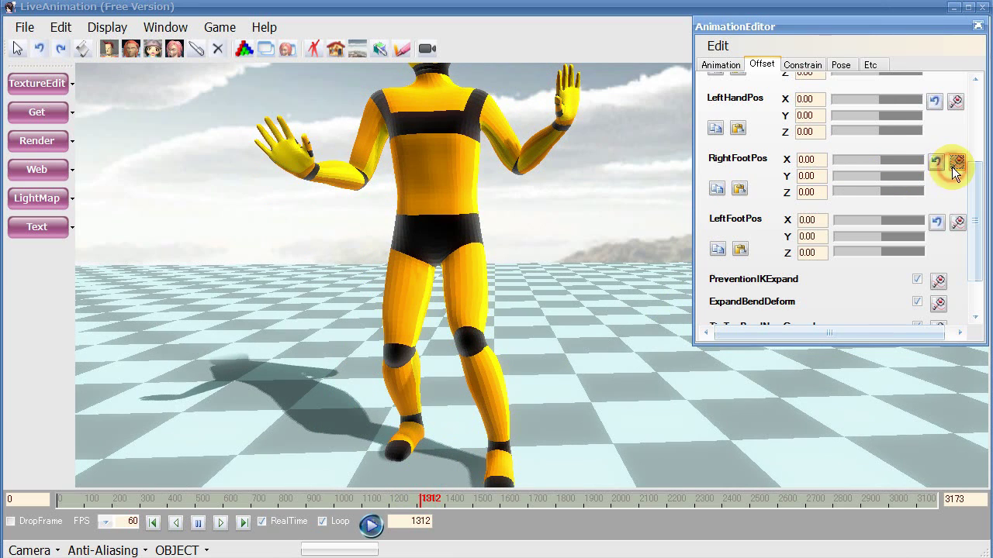
- At frame 1215, copy the zero LeftFootPos offset, set its Y offset to about -3.50 and key it
{"action": "left_click_drag", "start_coordinate": [419, 507], "coordinate": [396, 505]}
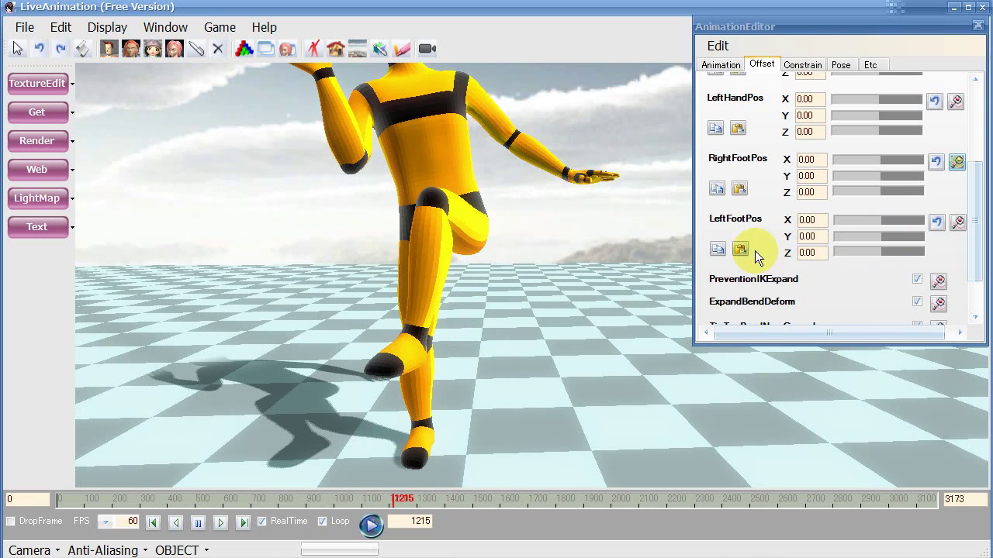
{"action": "left_click", "coordinate": [718, 248]}
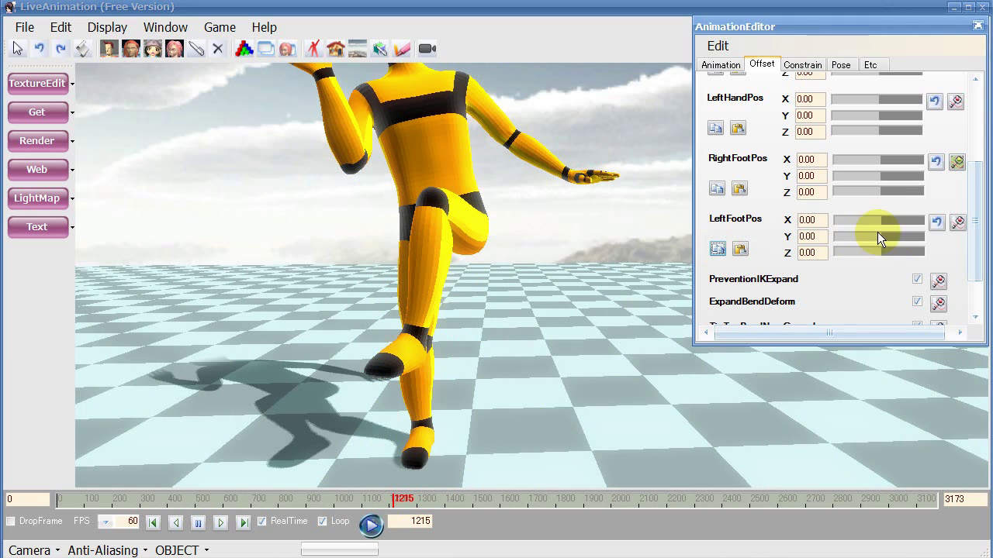
{"action": "left_click_drag", "start_coordinate": [881, 225], "coordinate": [879, 221]}
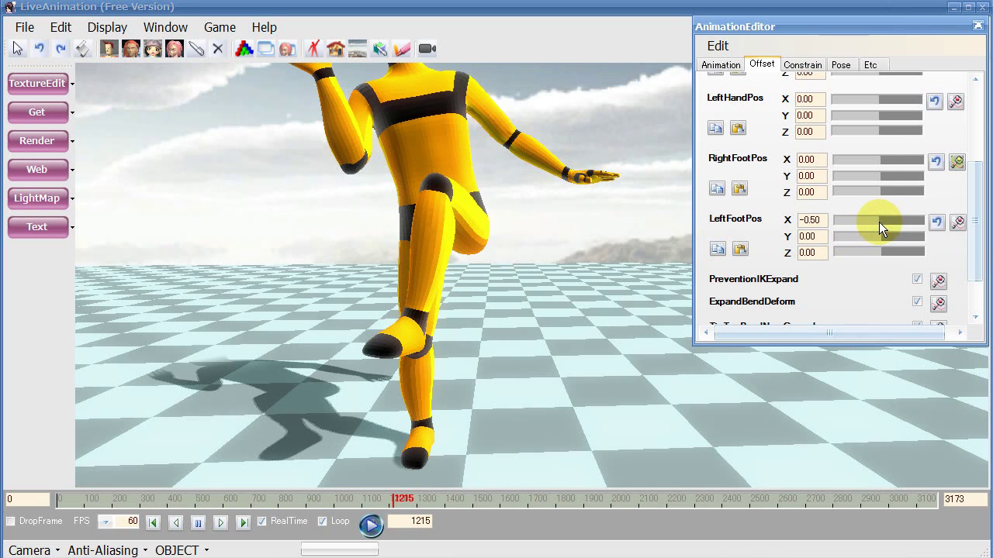
{"action": "left_click", "coordinate": [928, 224]}
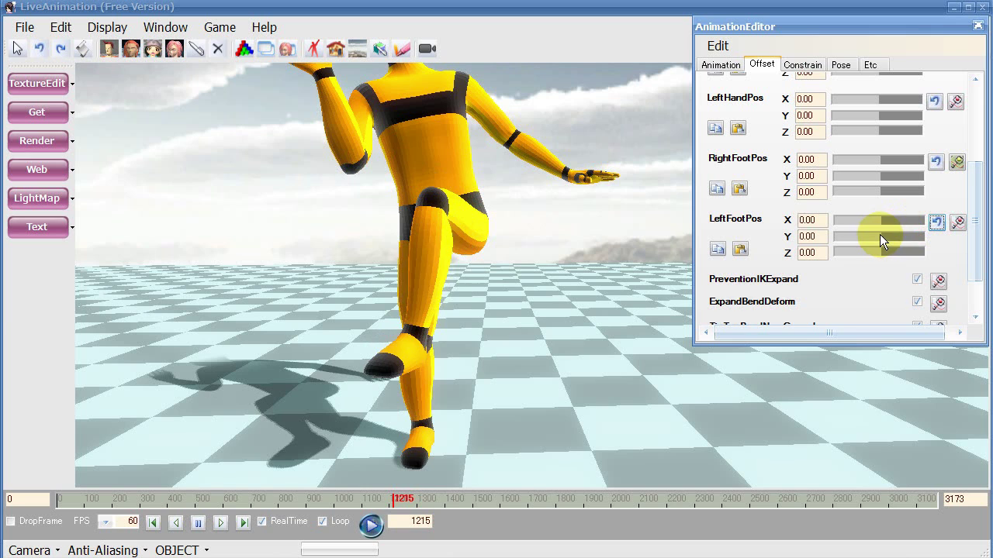
{"action": "left_click_drag", "start_coordinate": [879, 234], "coordinate": [865, 230]}
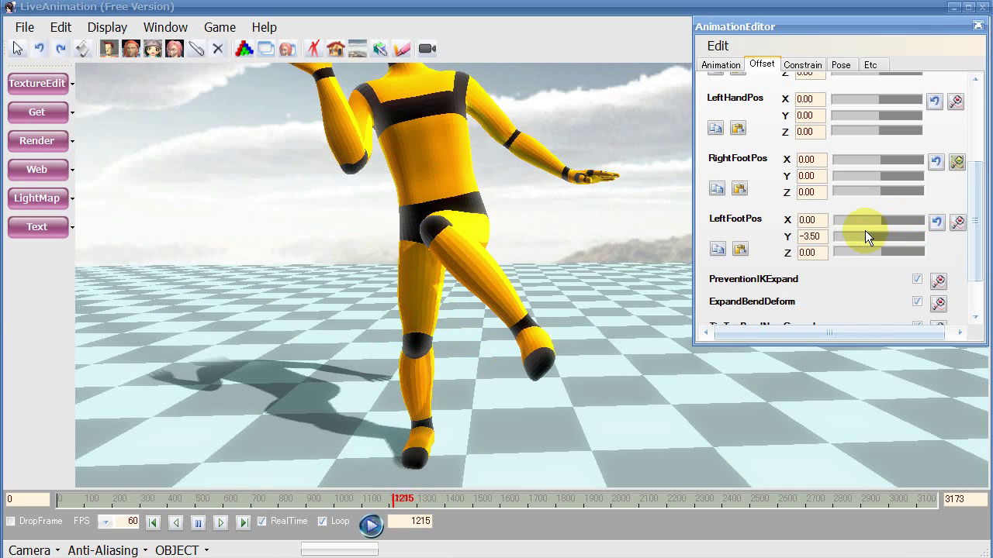
{"action": "left_click", "coordinate": [952, 223]}
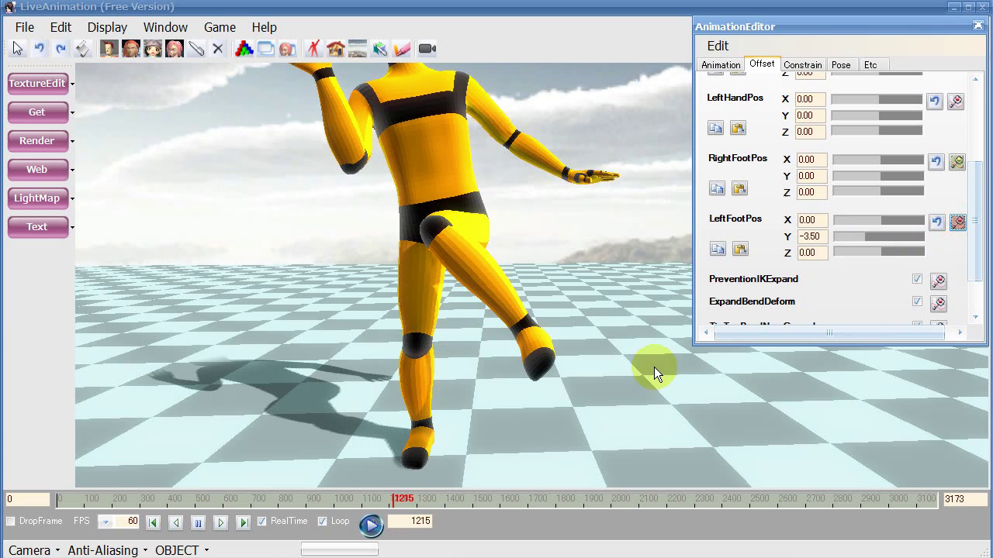
- Paste the copied zero LeftFootPos offset and key it at frames 1181 and 1243, and scrub to check the motion
{"action": "left_click_drag", "start_coordinate": [394, 499], "coordinate": [386, 496]}
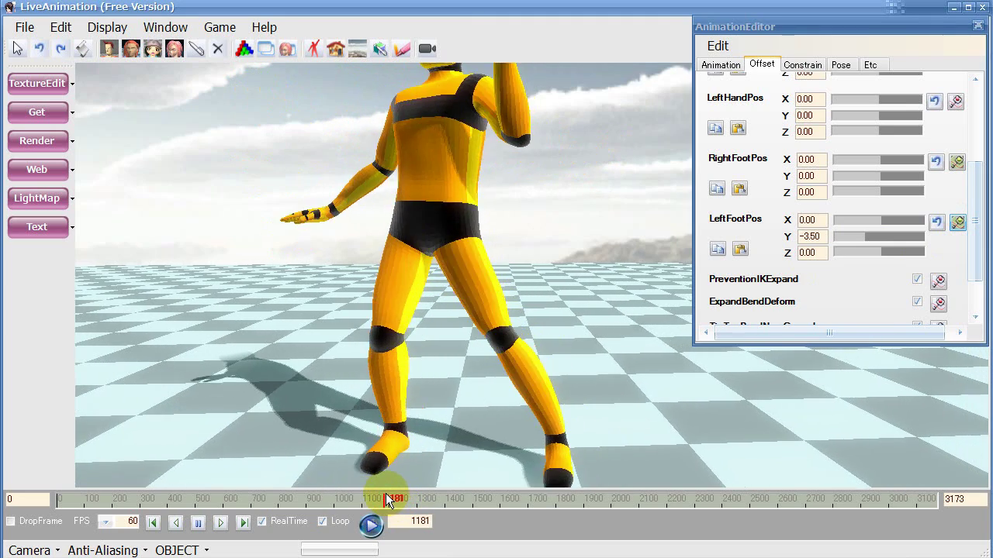
{"action": "left_click", "coordinate": [740, 249]}
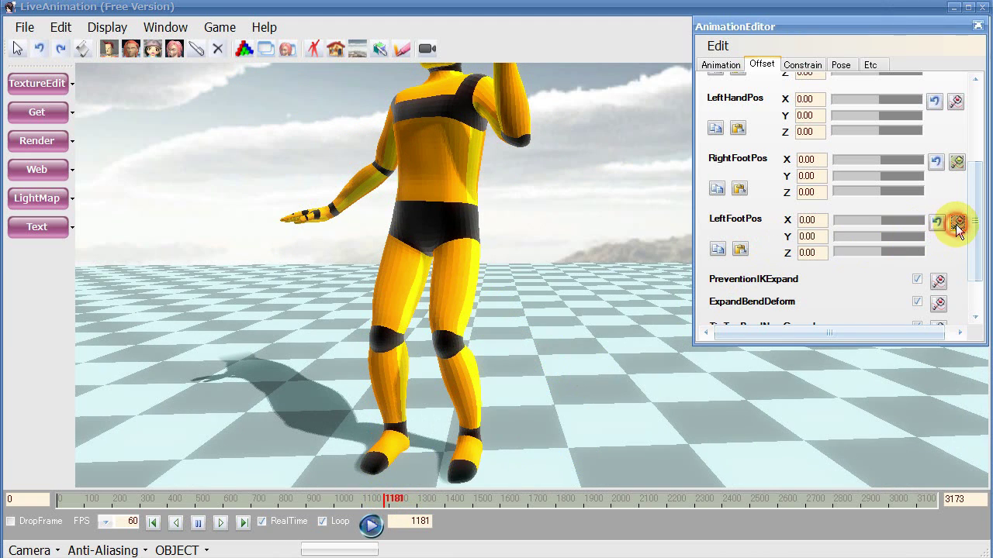
{"action": "left_click_drag", "start_coordinate": [384, 502], "coordinate": [403, 501]}
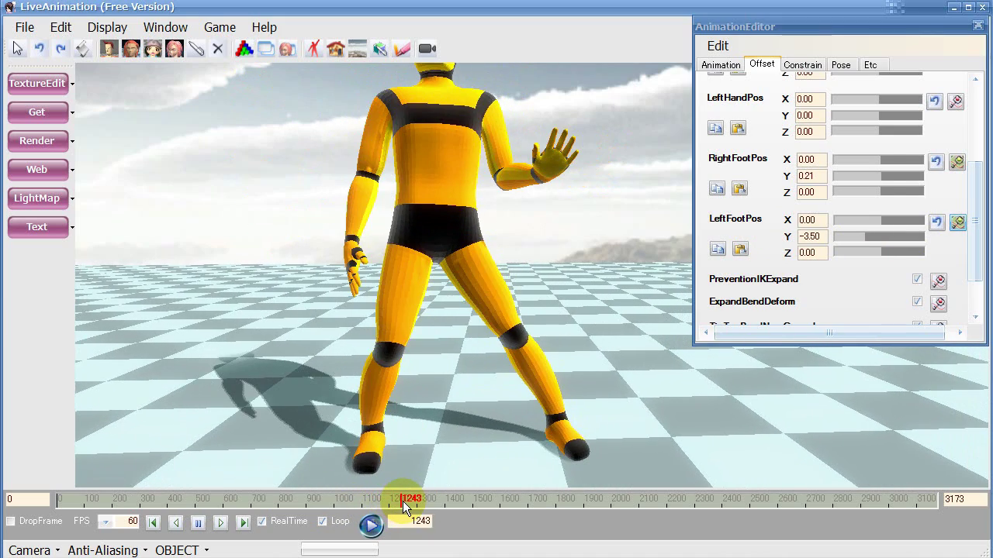
{"action": "left_click", "coordinate": [744, 253]}
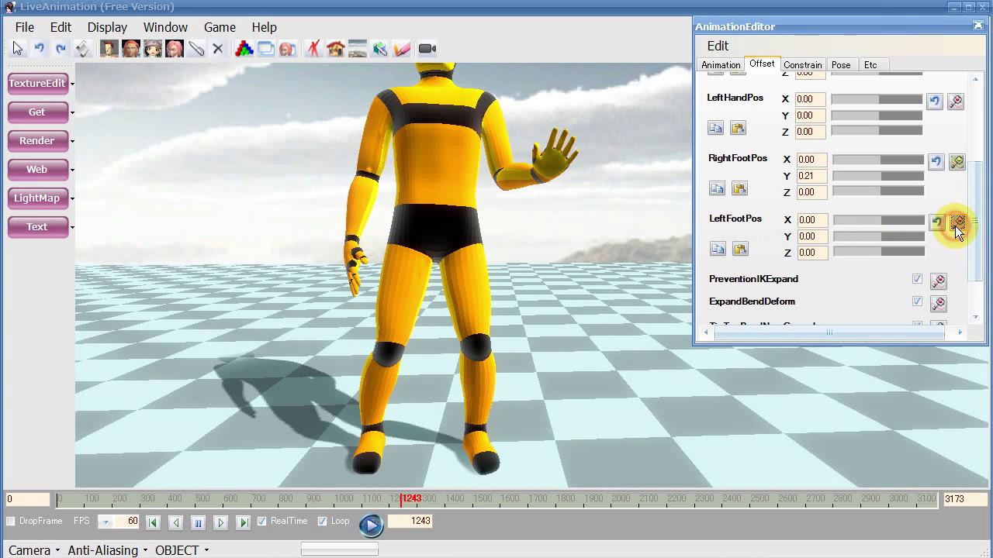
{"action": "mouse_move", "coordinate": [399, 501]}
{"action": "left_mouse_down"}
{"action": "mouse_move", "coordinate": [332, 503]}
{"action": "mouse_move", "coordinate": [419, 500]}
{"action": "left_mouse_up"}
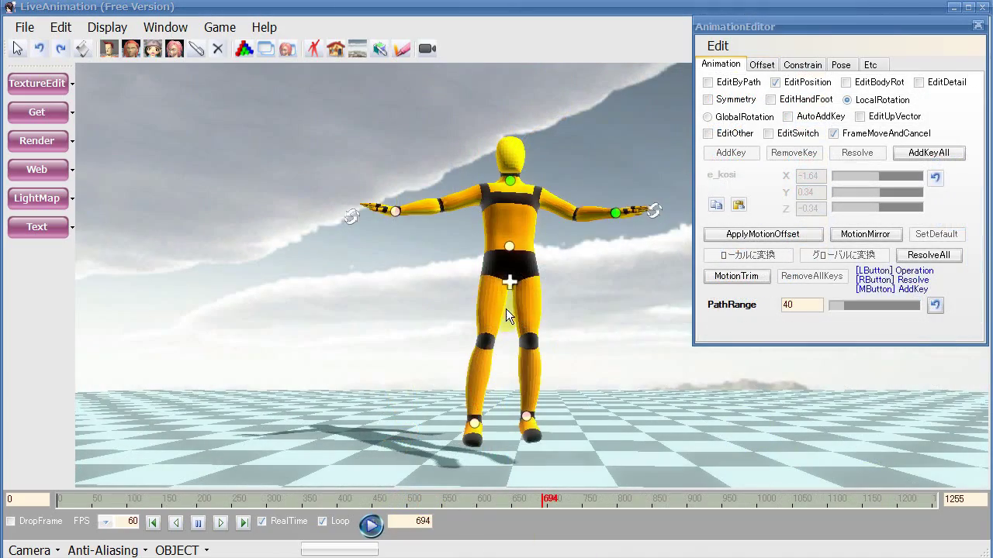
- At frame 694, reposition the e_kosi hip control and set the BodyPosition Y offset to about 8.50
{"action": "mouse_move", "coordinate": [510, 281]}
{"action": "left_mouse_down"}
{"action": "mouse_move", "coordinate": [510, 265]}
{"action": "mouse_move", "coordinate": [516, 295]}
{"action": "mouse_move", "coordinate": [494, 303]}
{"action": "mouse_move", "coordinate": [493, 278]}
{"action": "mouse_move", "coordinate": [494, 287]}
{"action": "left_mouse_up"}
{"action": "left_click_drag", "start_coordinate": [550, 471], "coordinate": [555, 436]}
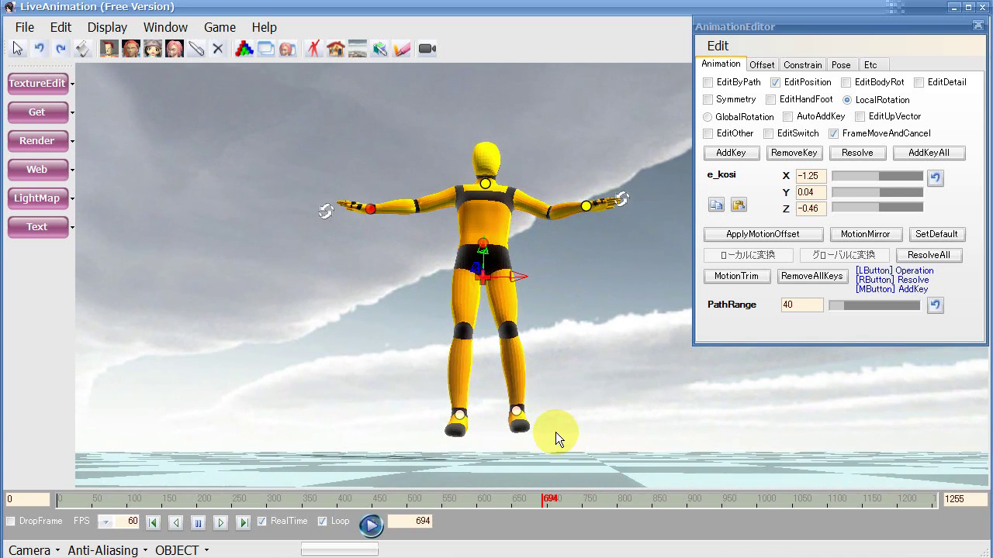
{"action": "left_click", "coordinate": [762, 64]}
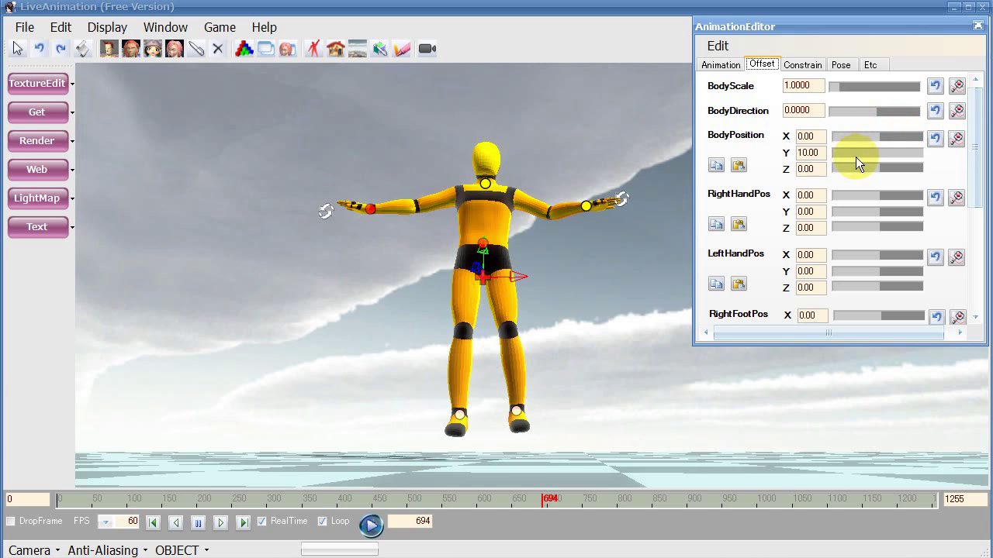
{"action": "mouse_move", "coordinate": [916, 153]}
{"action": "left_mouse_down"}
{"action": "mouse_move", "coordinate": [906, 152]}
{"action": "mouse_move", "coordinate": [919, 151]}
{"action": "left_mouse_up"}
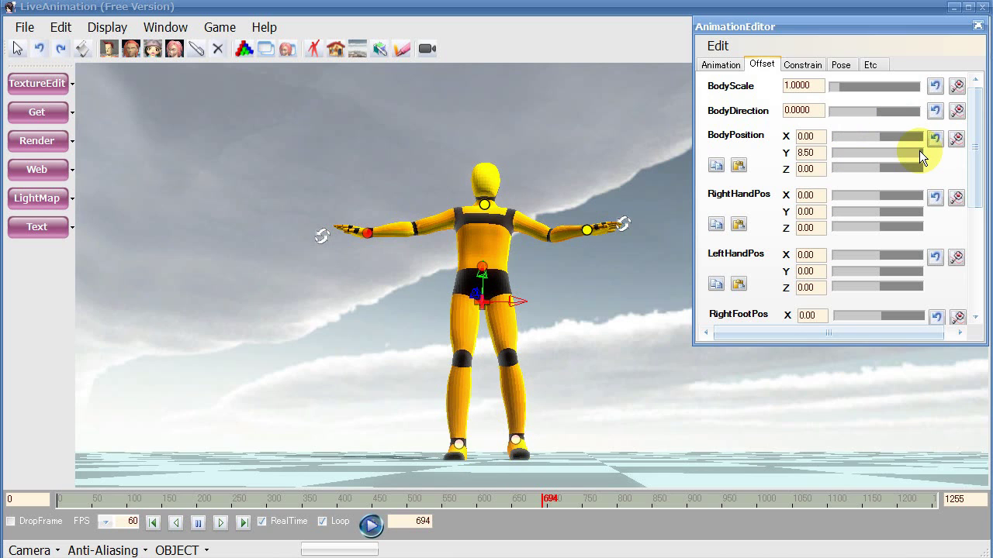
- At frame 593, set the RightFootPos X offset to about -2.17, and adjust the right foot control and its Y offset
{"action": "scroll", "coordinate": [923, 155], "scroll_direction": "down", "scroll_amount": 3}
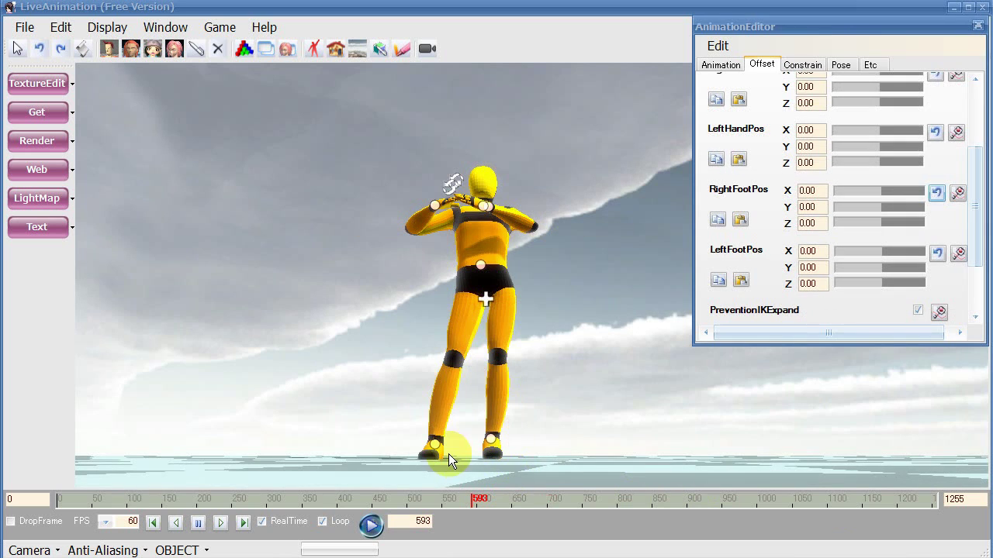
{"action": "left_click", "coordinate": [436, 446]}
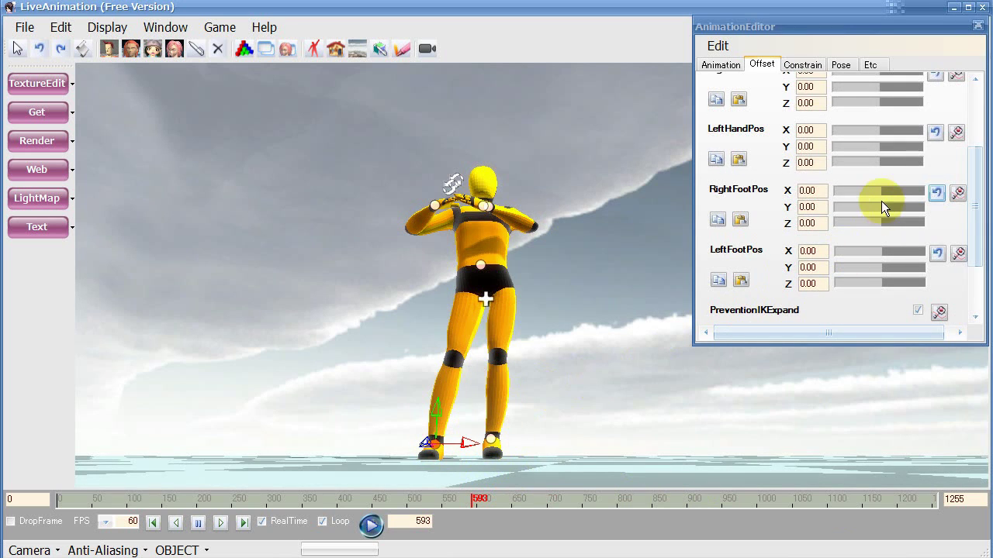
{"action": "left_click_drag", "start_coordinate": [879, 191], "coordinate": [871, 191]}
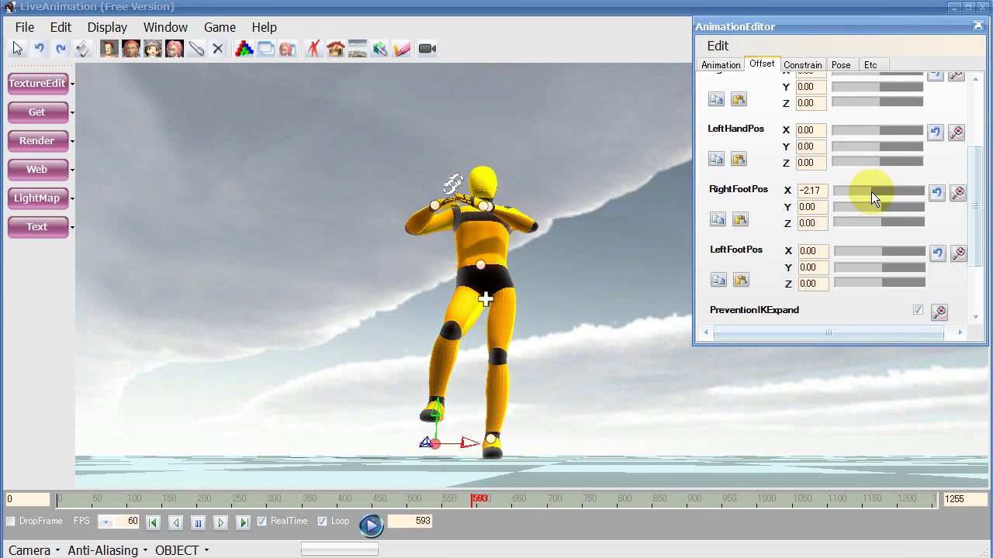
{"action": "left_click_drag", "start_coordinate": [436, 446], "coordinate": [457, 443]}
{"action": "mouse_move", "coordinate": [880, 208]}
{"action": "left_mouse_down"}
{"action": "mouse_move", "coordinate": [863, 208]}
{"action": "mouse_move", "coordinate": [893, 208]}
{"action": "left_mouse_up"}
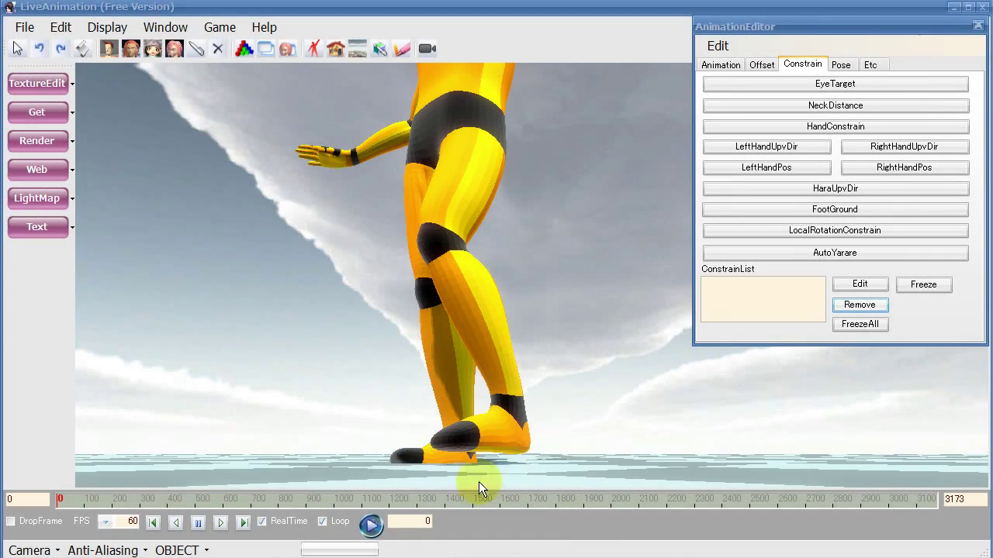
- Add a FootGround constraint at frame 2441, and inspect the foot contact from the side while scrubbing the timeline
{"action": "left_click_drag", "start_coordinate": [59, 499], "coordinate": [721, 504]}
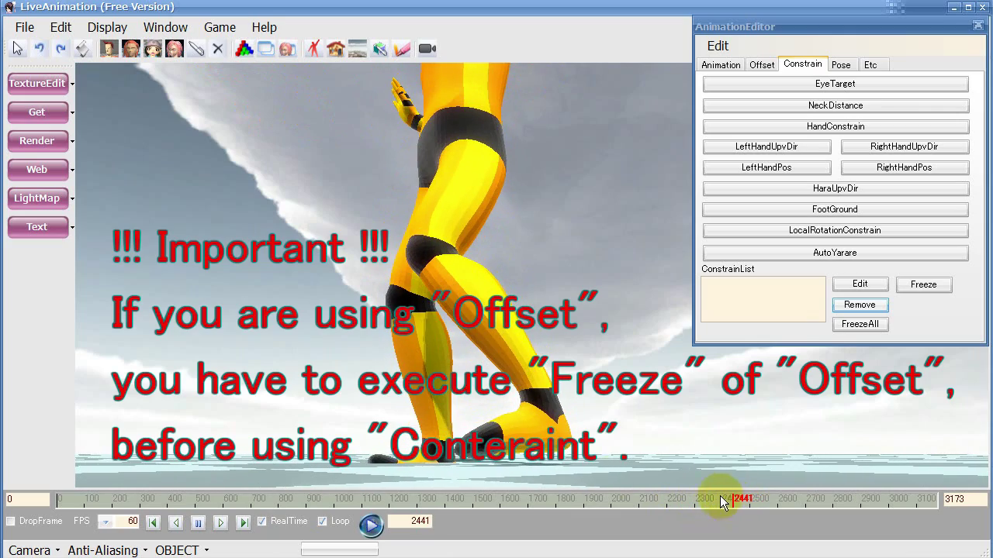
{"action": "left_click_drag", "start_coordinate": [382, 433], "coordinate": [479, 486]}
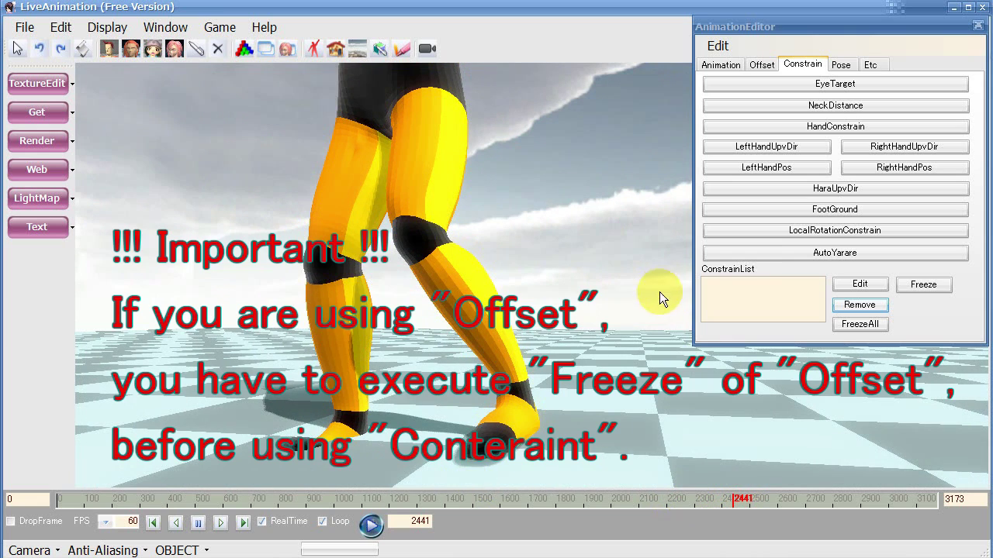
{"action": "left_click", "coordinate": [819, 213]}
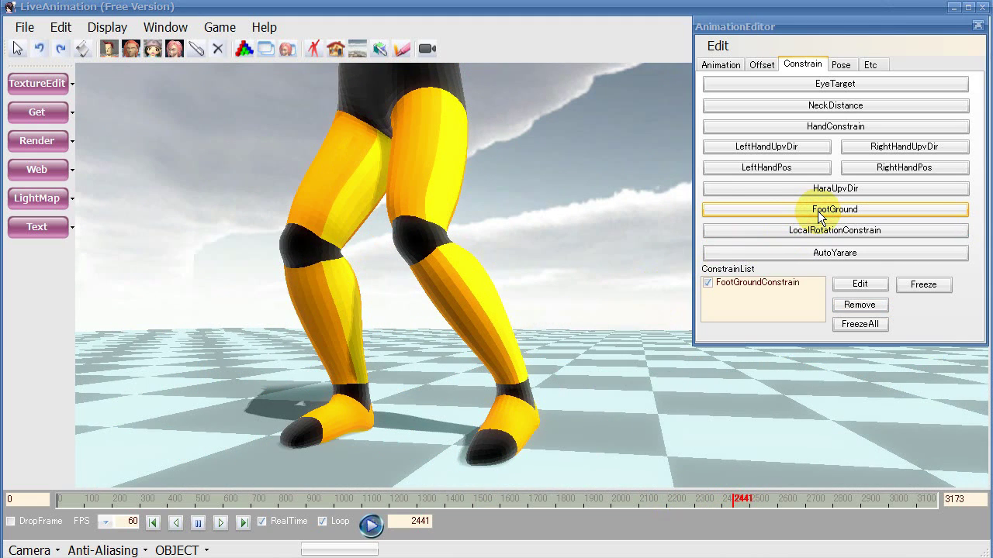
{"action": "left_click_drag", "start_coordinate": [393, 468], "coordinate": [182, 404]}
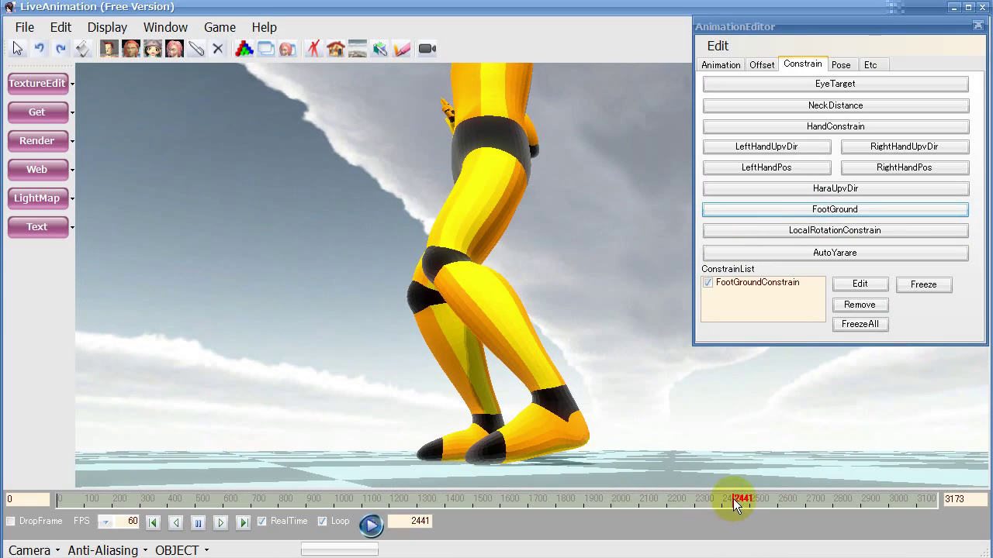
{"action": "left_click_drag", "start_coordinate": [733, 499], "coordinate": [373, 497]}
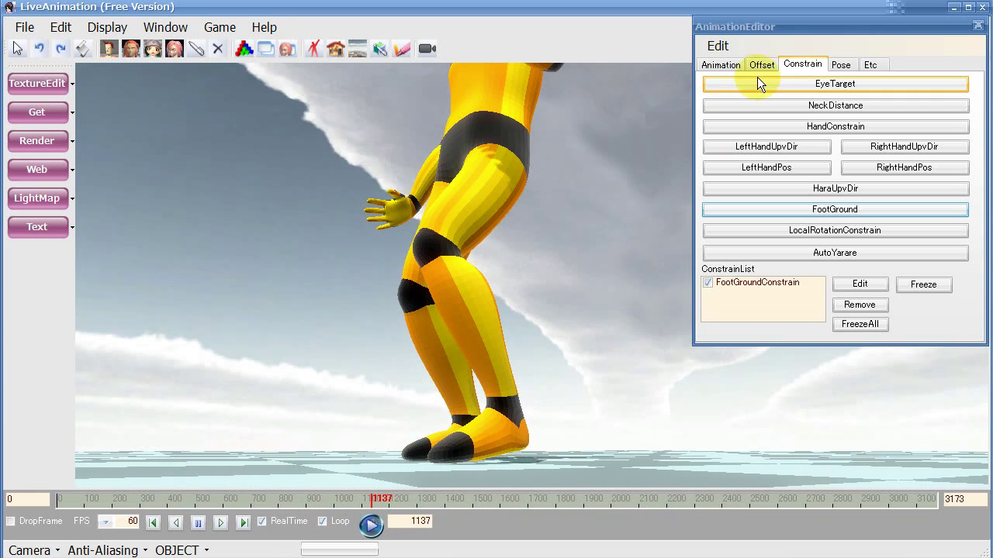
- Enable position editing, lower the t_asi_l left foot control at frame 1137 to Y about 0.90, and apply it as a motion offset
{"action": "left_click", "coordinate": [725, 66]}
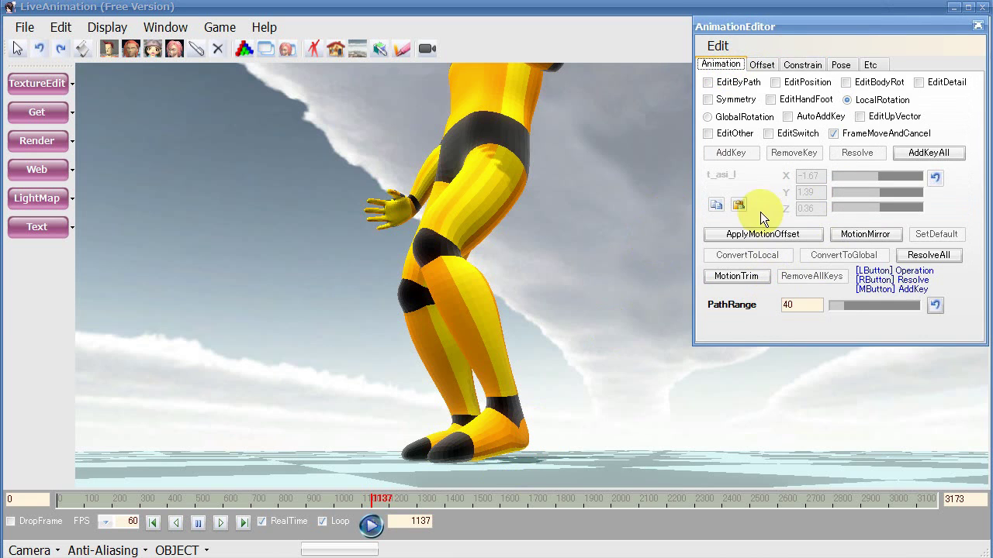
{"action": "left_click", "coordinate": [793, 82]}
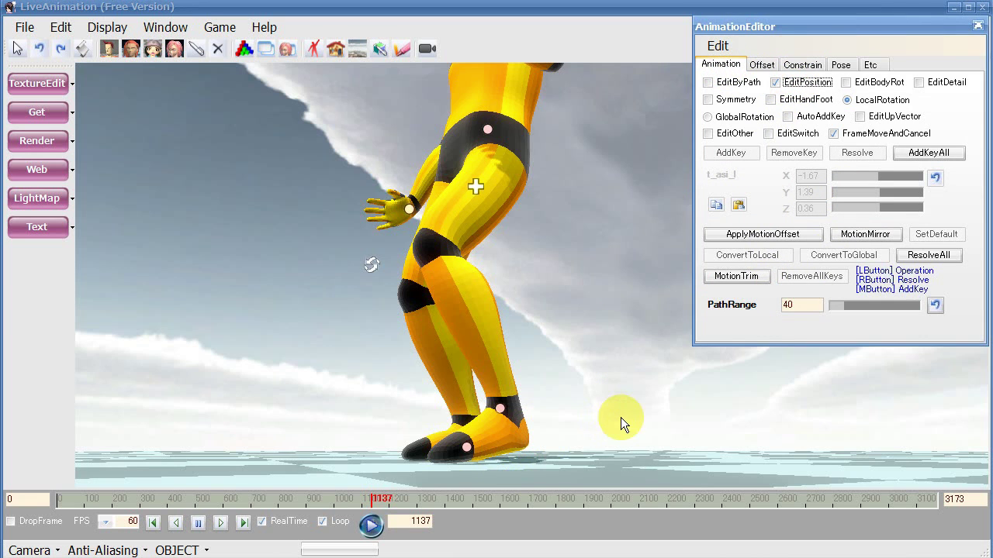
{"action": "right_click_drag", "start_coordinate": [620, 417], "coordinate": [549, 414]}
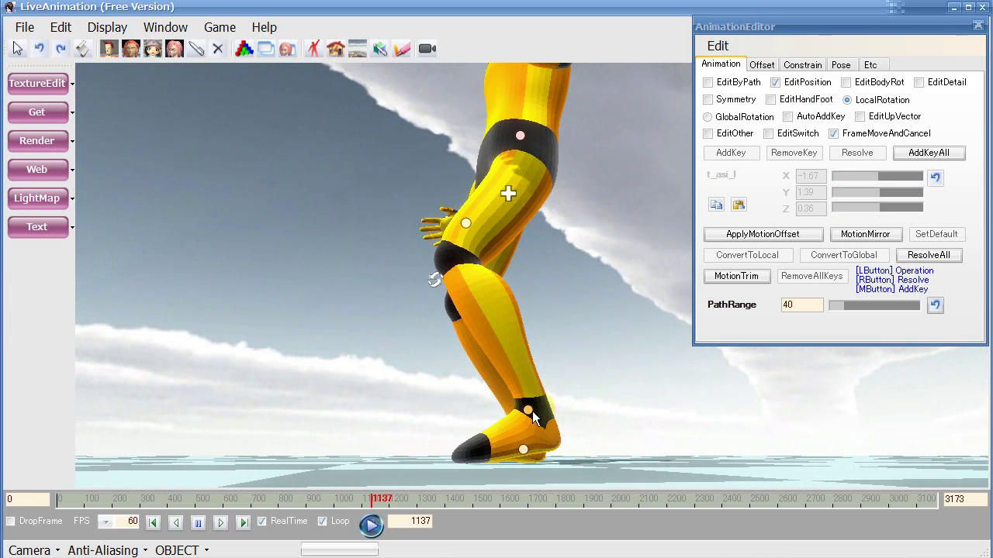
{"action": "left_click", "coordinate": [528, 410]}
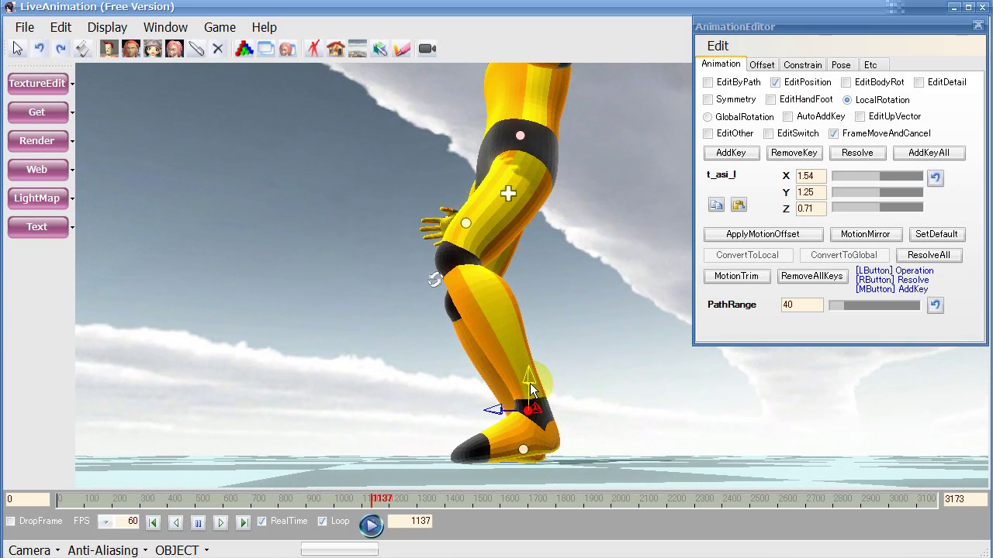
{"action": "left_click_drag", "start_coordinate": [530, 385], "coordinate": [530, 397]}
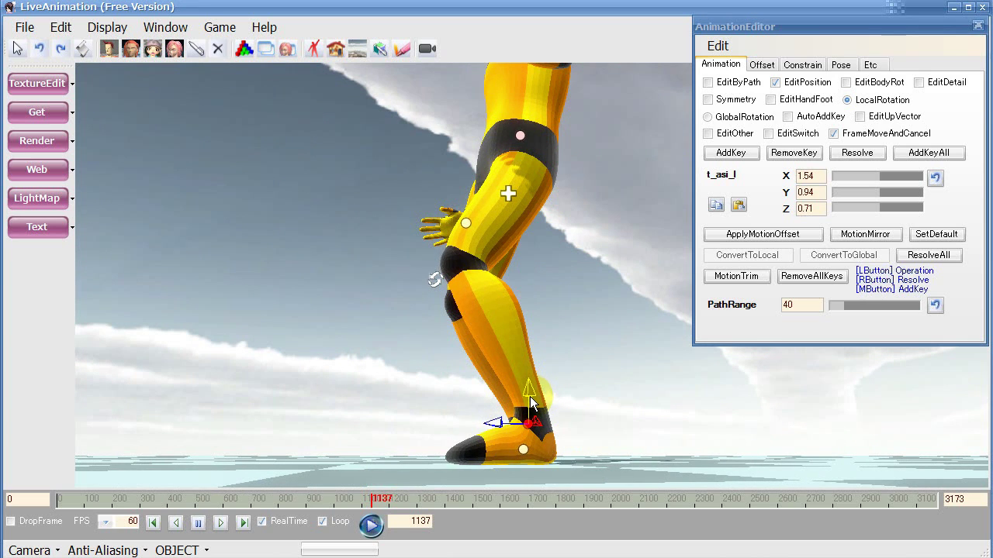
{"action": "left_click", "coordinate": [749, 235]}
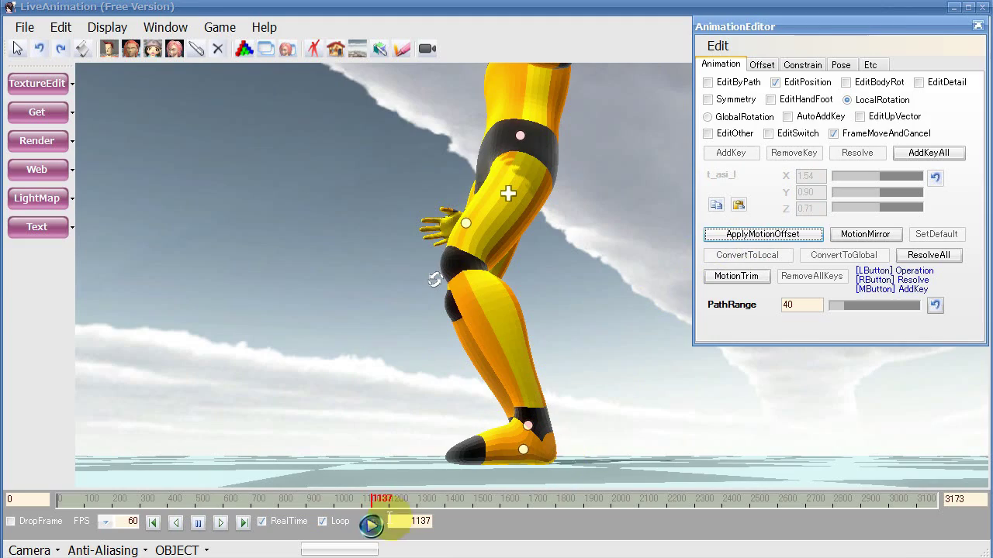
- Scrub the timeline to check the foot motion, turning off position editing to hide the controls
{"action": "left_click_drag", "start_coordinate": [373, 501], "coordinate": [169, 504]}
{"action": "mouse_move", "coordinate": [141, 508]}
{"action": "left_mouse_down"}
{"action": "mouse_move", "coordinate": [19, 503]}
{"action": "mouse_move", "coordinate": [237, 502]}
{"action": "left_mouse_up"}
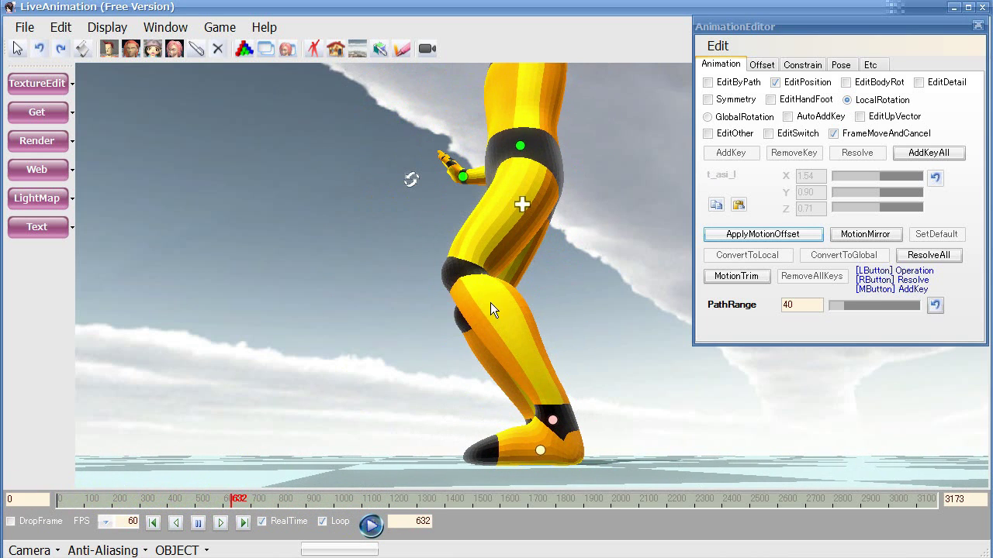
{"action": "left_click", "coordinate": [782, 83]}
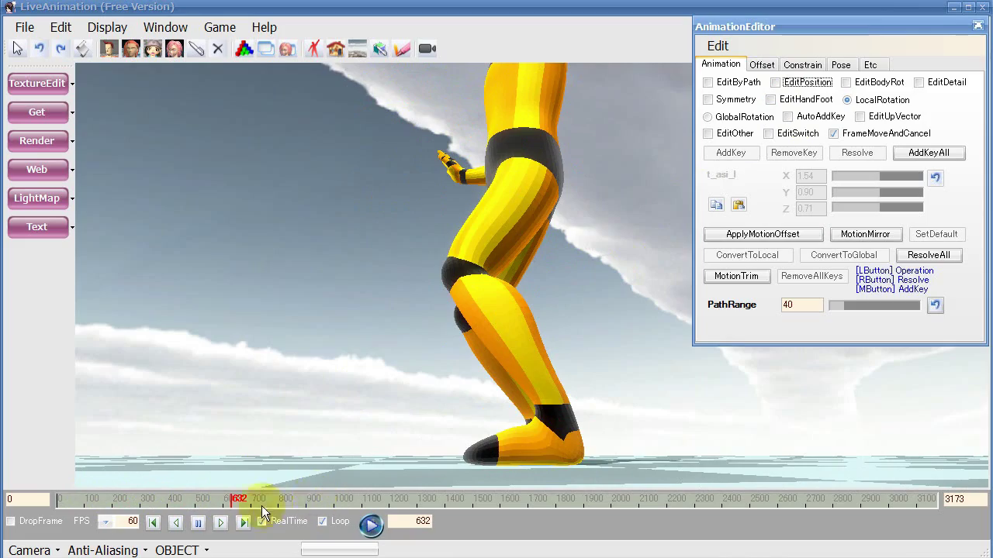
{"action": "left_click_drag", "start_coordinate": [243, 502], "coordinate": [355, 497]}
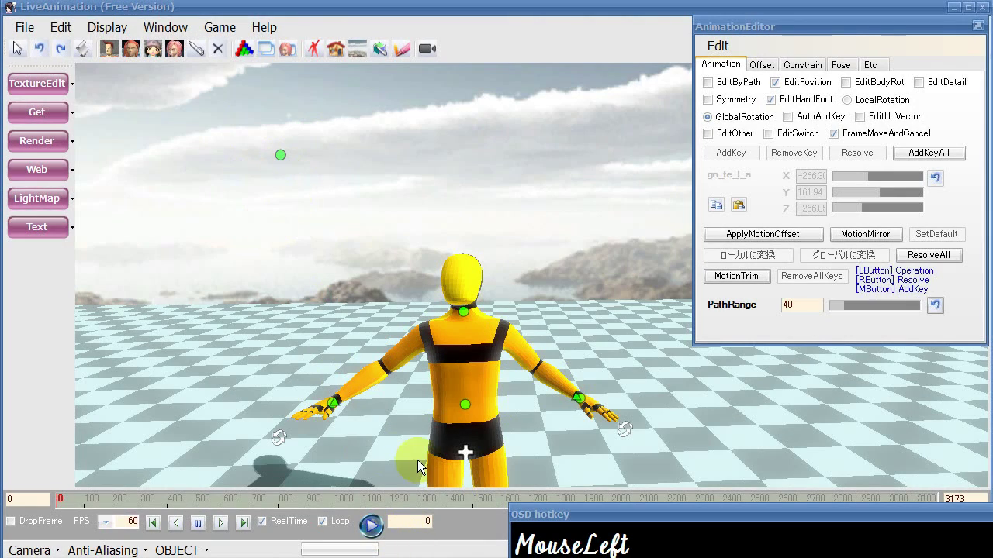
- Play the motion up to frame 766 and select the t_kubi neck target control
{"action": "left_click", "coordinate": [376, 531]}
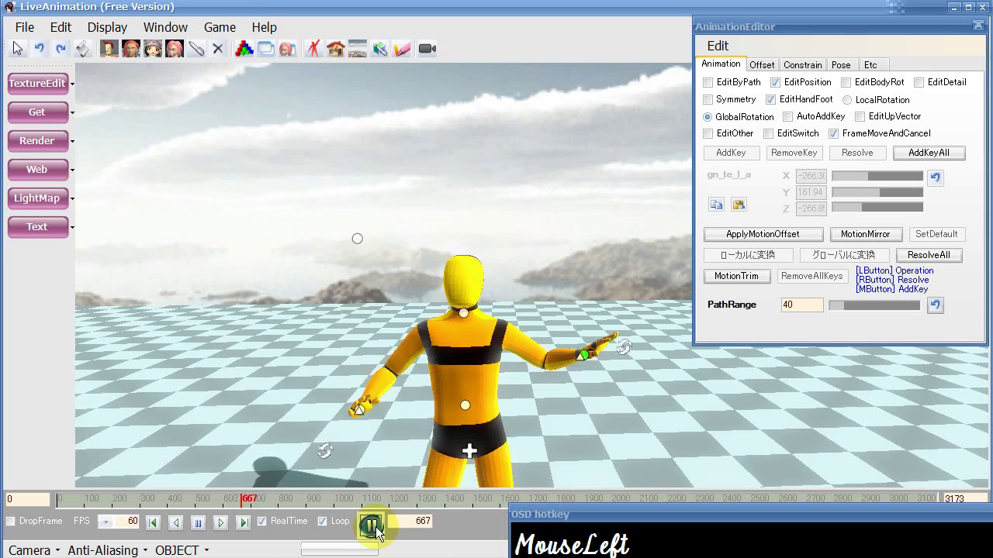
{"action": "left_click", "coordinate": [374, 529]}
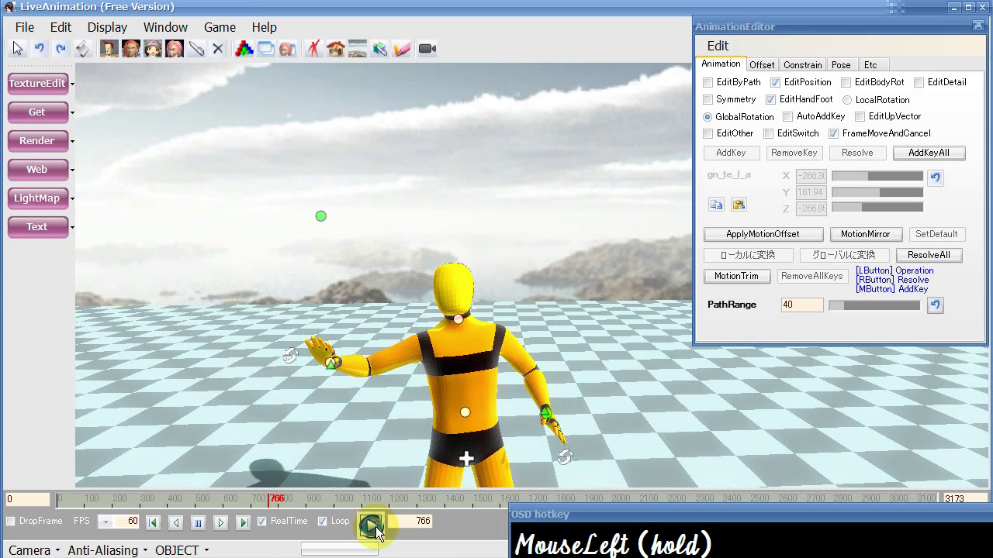
{"action": "left_click", "coordinate": [322, 218]}
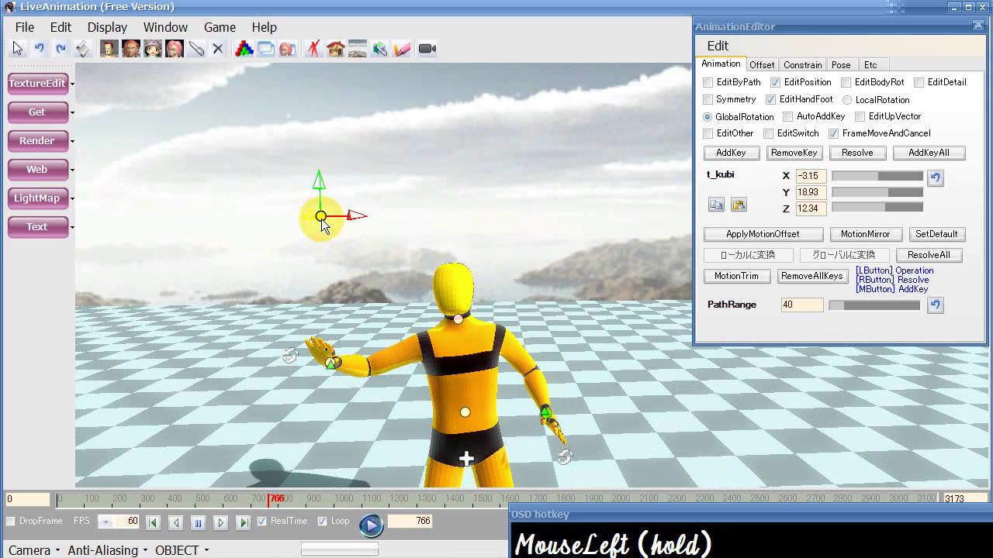
- Open the FCurveEditor, resize and place it so the character stays visible, and scrub the motion to frame 816
{"action": "left_click", "coordinate": [165, 28]}
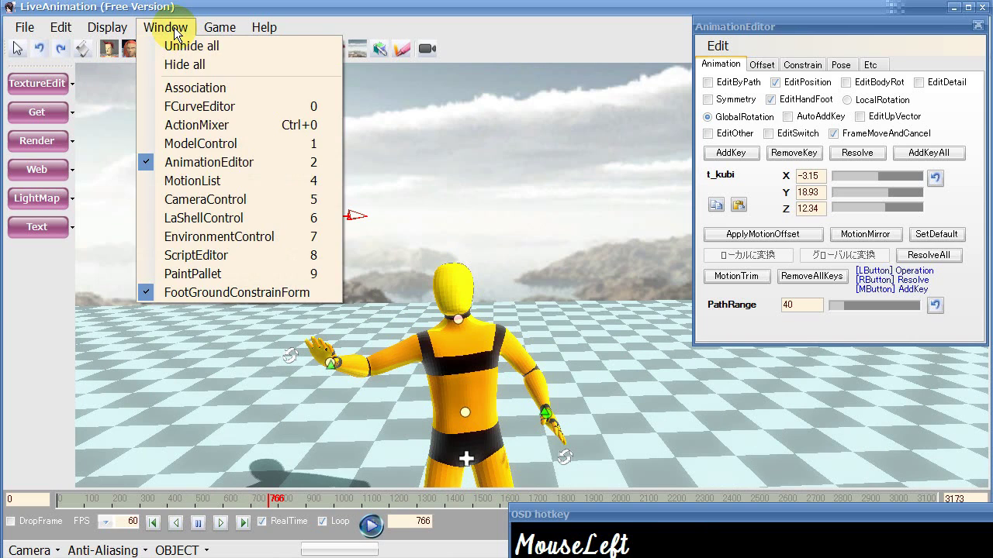
{"action": "left_click", "coordinate": [180, 105]}
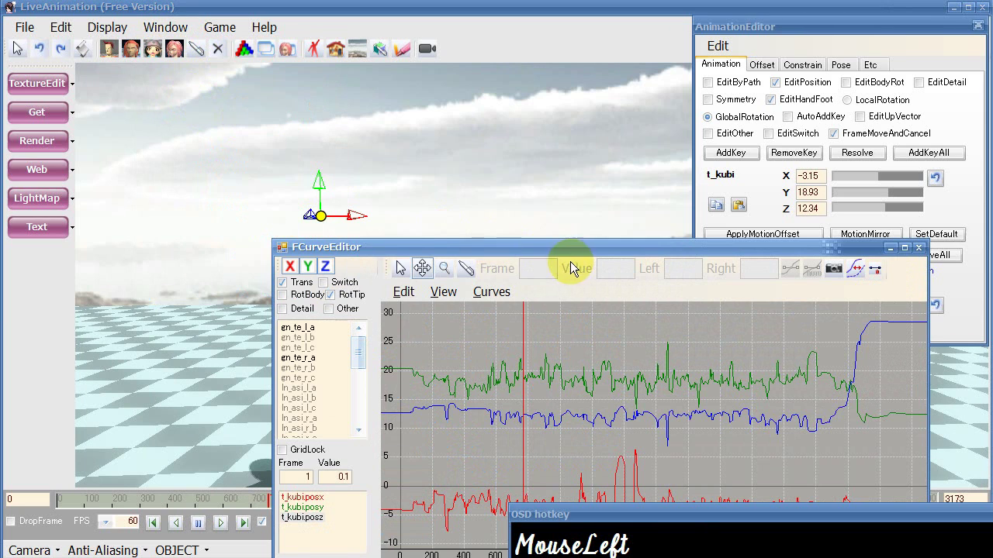
{"action": "left_click_drag", "start_coordinate": [556, 250], "coordinate": [600, 87]}
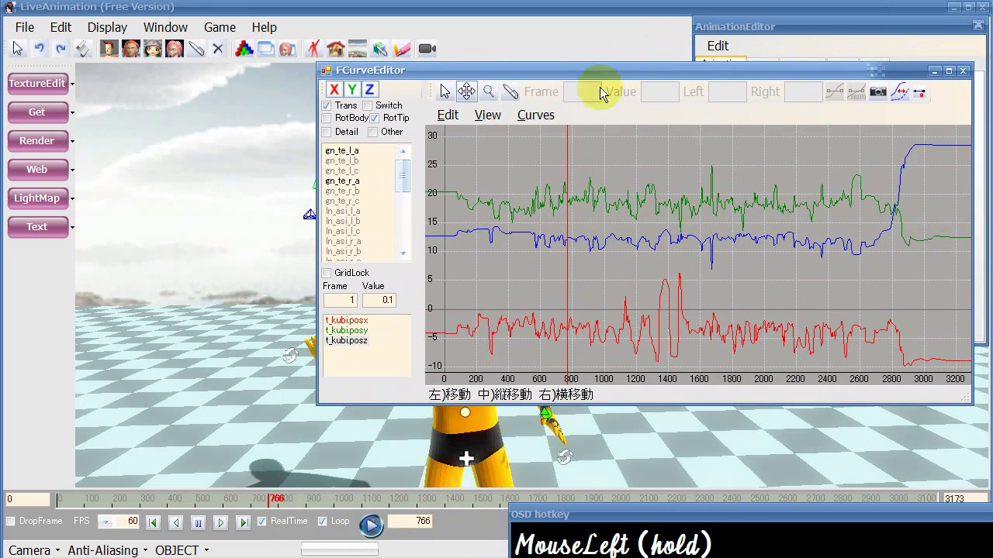
{"action": "left_click_drag", "start_coordinate": [964, 402], "coordinate": [760, 338]}
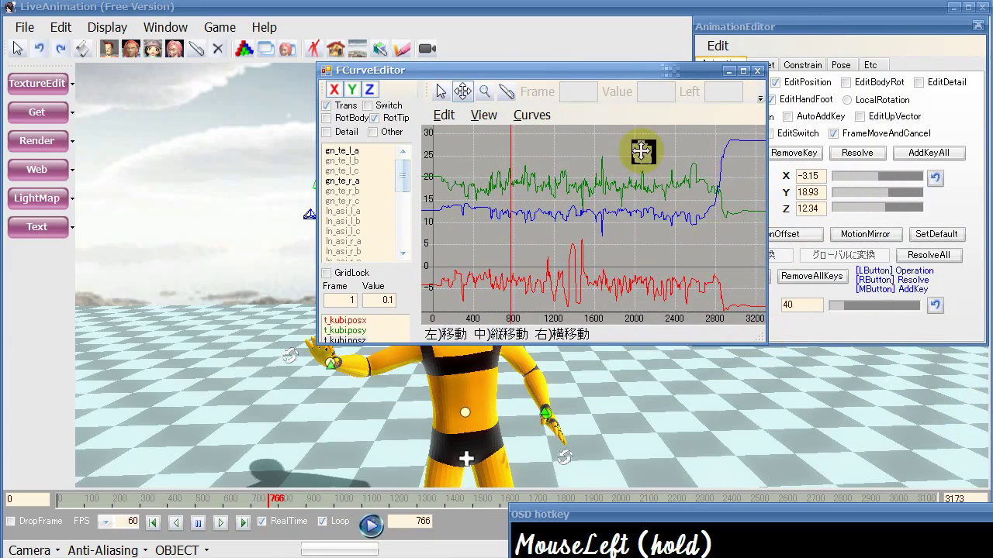
{"action": "left_click_drag", "start_coordinate": [617, 80], "coordinate": [833, 31]}
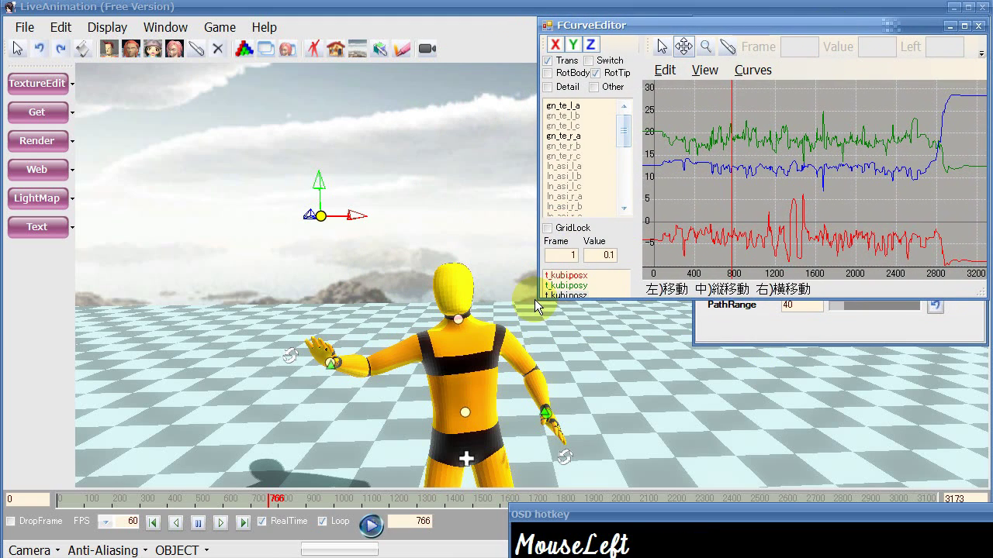
{"action": "left_click_drag", "start_coordinate": [537, 298], "coordinate": [506, 349]}
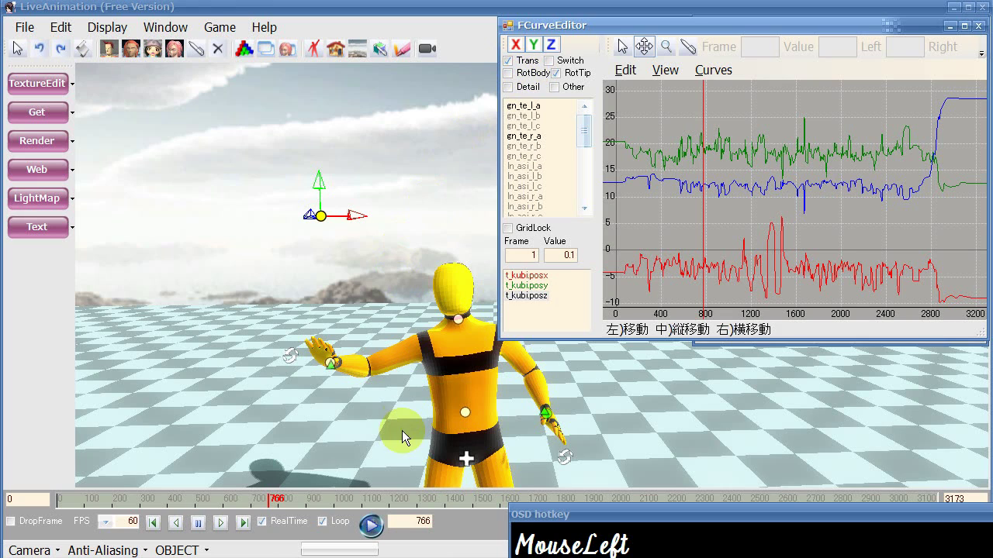
{"action": "mouse_move", "coordinate": [271, 508]}
{"action": "left_mouse_down"}
{"action": "mouse_move", "coordinate": [303, 505]}
{"action": "mouse_move", "coordinate": [287, 505]}
{"action": "mouse_move", "coordinate": [326, 448]}
{"action": "left_mouse_up"}
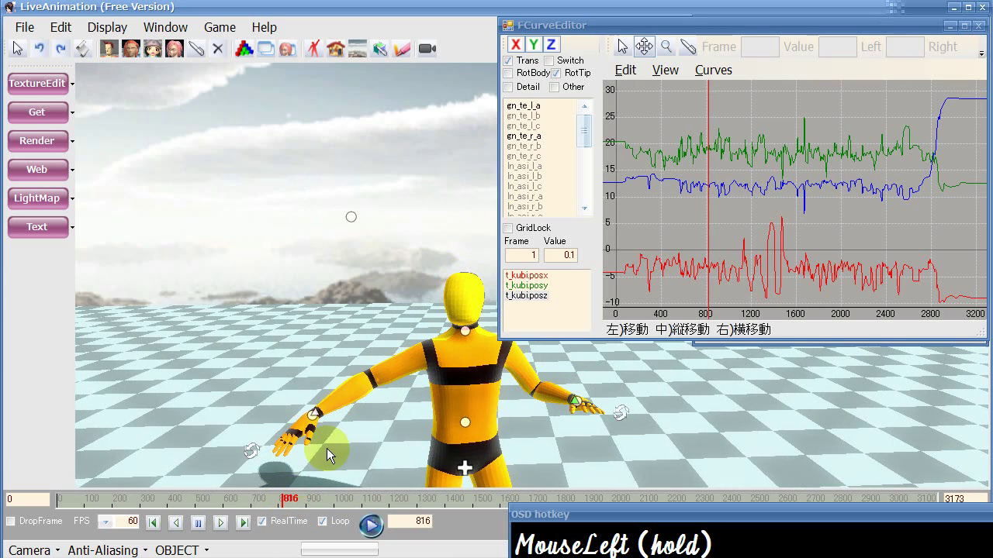
- Select all keys of the t_kubi X, Y and Z position curves and reduce them with a Translation value of 0.3000
{"action": "left_click", "coordinate": [622, 50]}
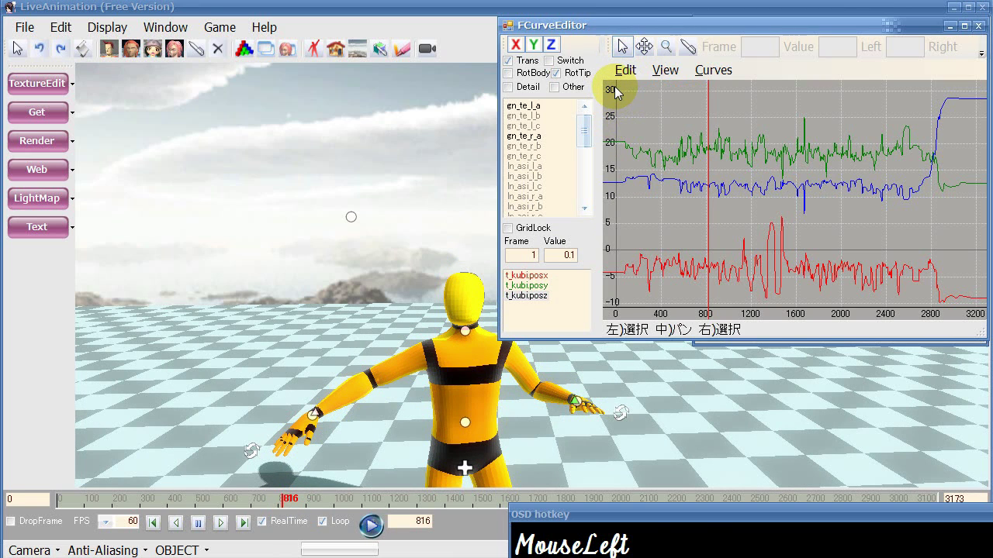
{"action": "left_click_drag", "start_coordinate": [615, 86], "coordinate": [984, 308]}
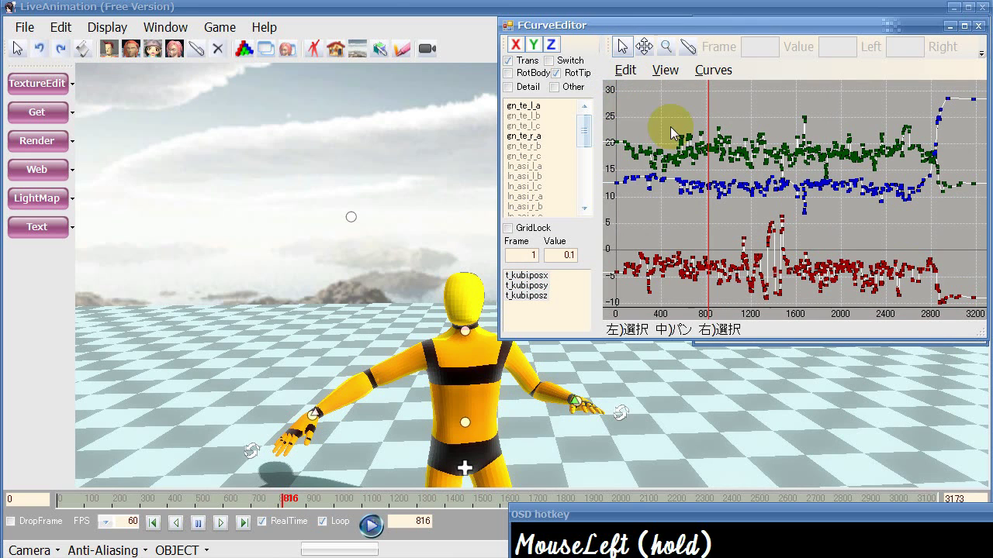
{"action": "left_click_drag", "start_coordinate": [608, 85], "coordinate": [754, 240]}
{"action": "left_click_drag", "start_coordinate": [979, 303], "coordinate": [979, 298]}
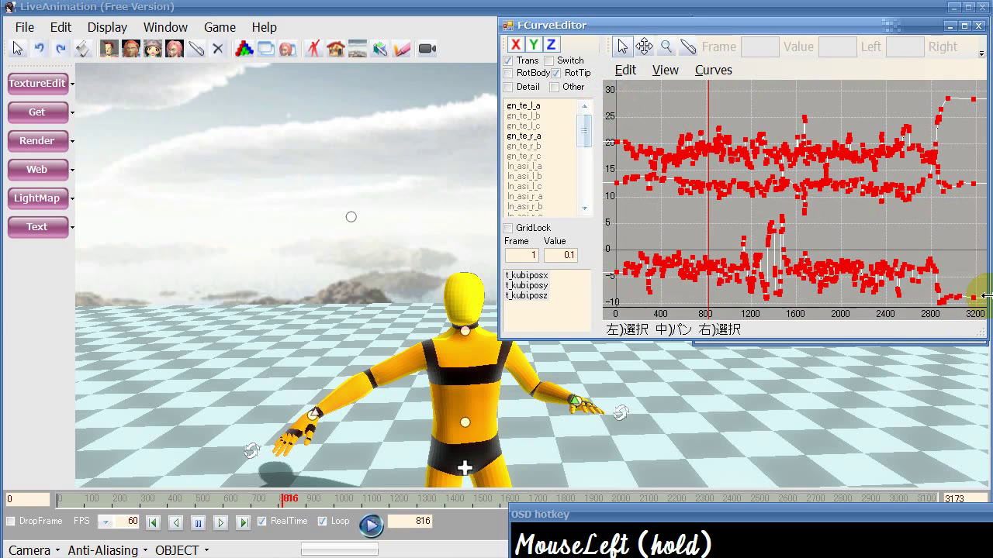
{"action": "left_click", "coordinate": [712, 70]}
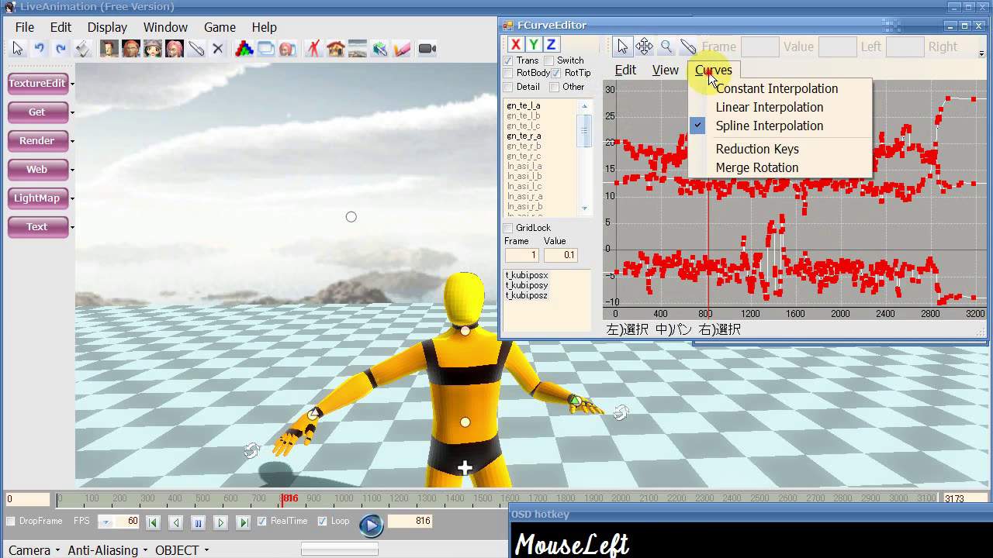
{"action": "left_click", "coordinate": [768, 155]}
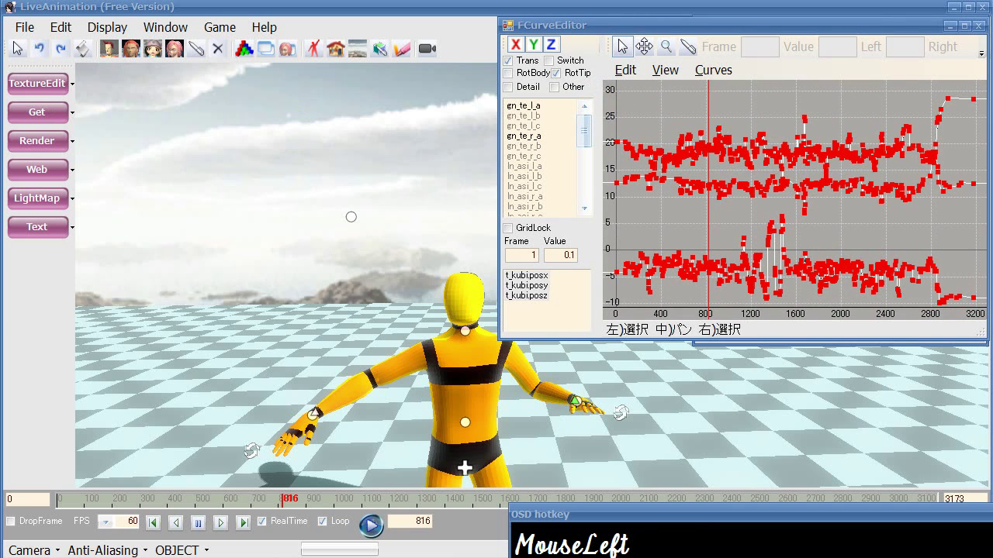
{"action": "left_click", "coordinate": [194, 151]}
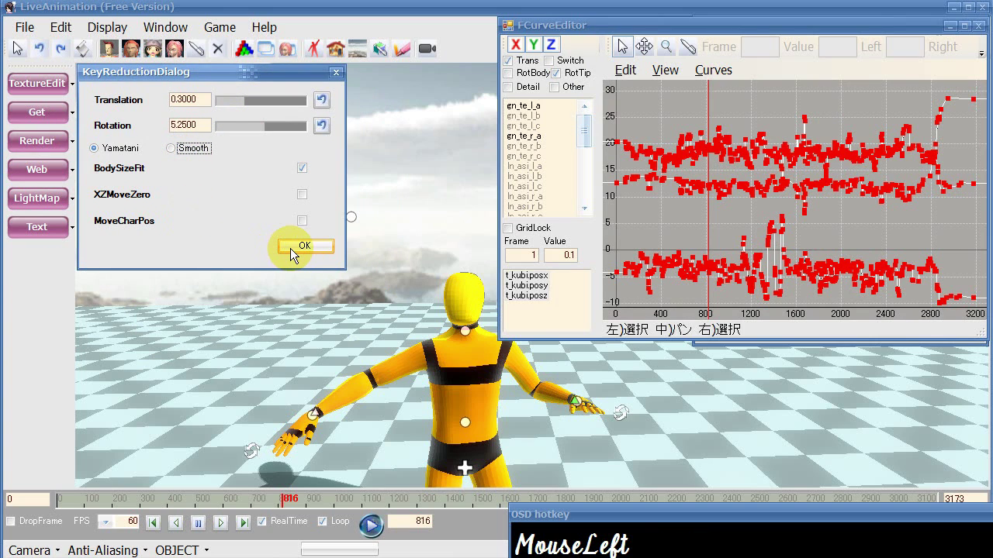
{"action": "left_click", "coordinate": [291, 248]}
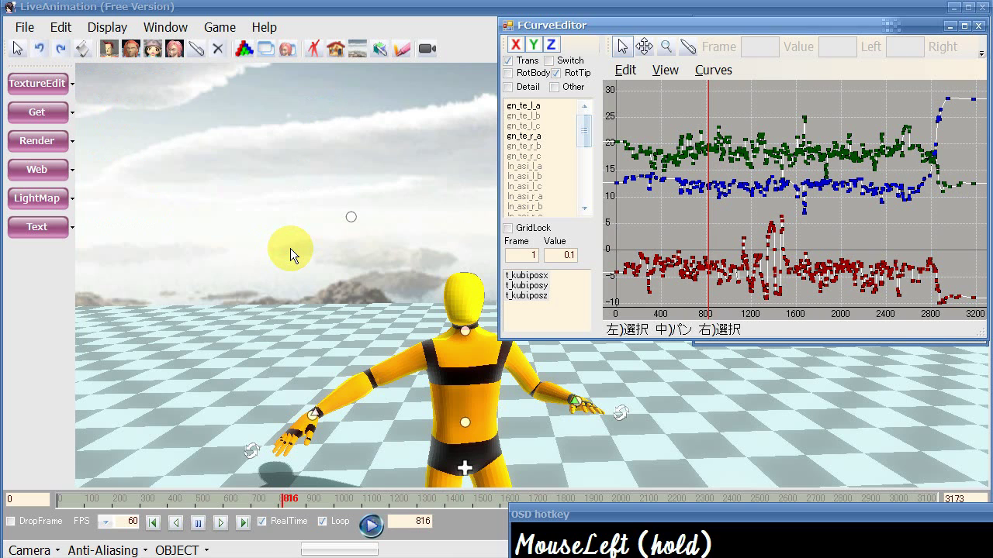
- Examine the t_kubi curves up close, undoing and redoing the key reduction to compare the shapes
{"action": "middle_click_drag", "start_coordinate": [706, 219], "coordinate": [712, 223]}
{"action": "scroll", "coordinate": [707, 200], "scroll_direction": "up", "scroll_amount": 4}
{"action": "scroll", "coordinate": [698, 193], "scroll_direction": "up", "scroll_amount": 2}
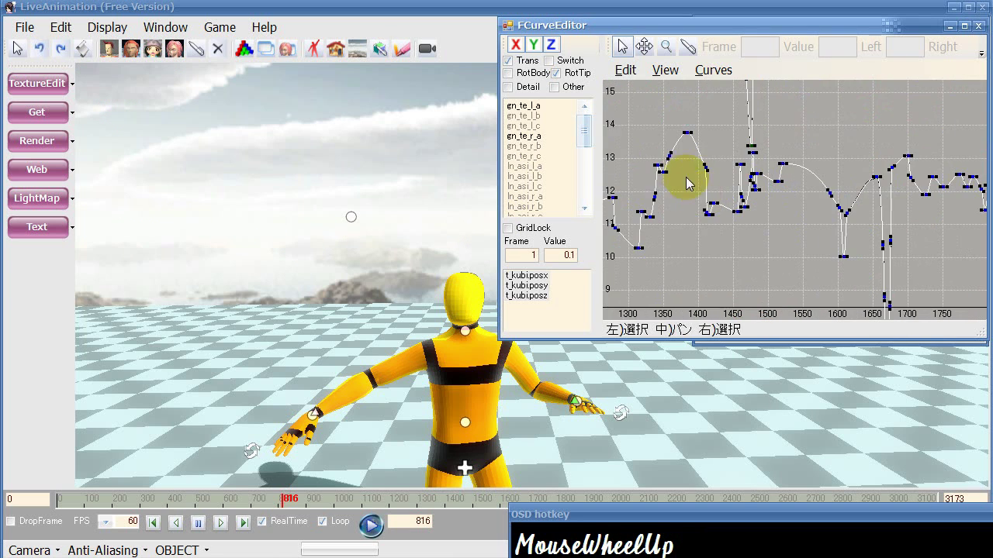
{"action": "middle_click_drag", "start_coordinate": [687, 182], "coordinate": [721, 194]}
{"action": "scroll", "coordinate": [721, 194], "scroll_direction": "up", "scroll_amount": 2}
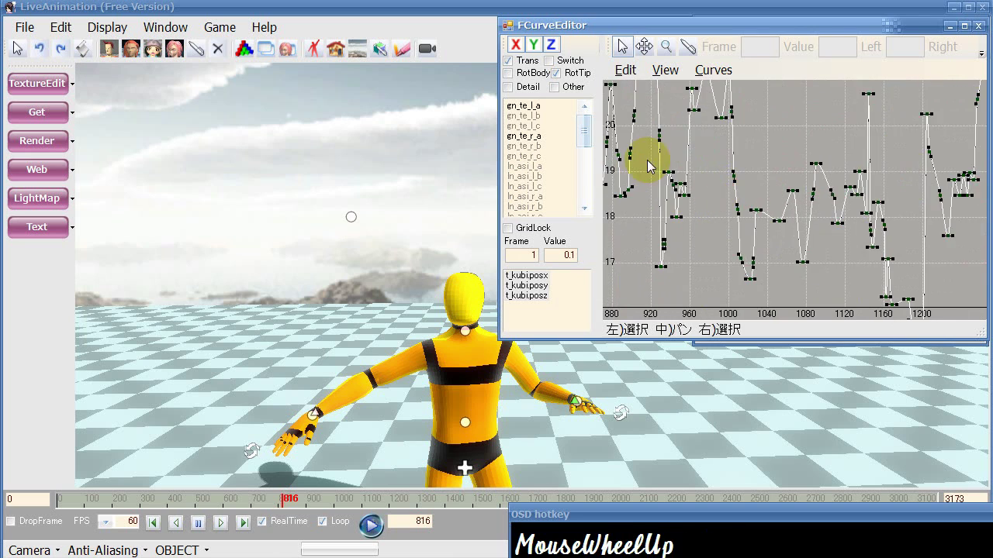
{"action": "middle_click_drag", "start_coordinate": [643, 159], "coordinate": [819, 244]}
{"action": "left_click", "coordinate": [623, 71]}
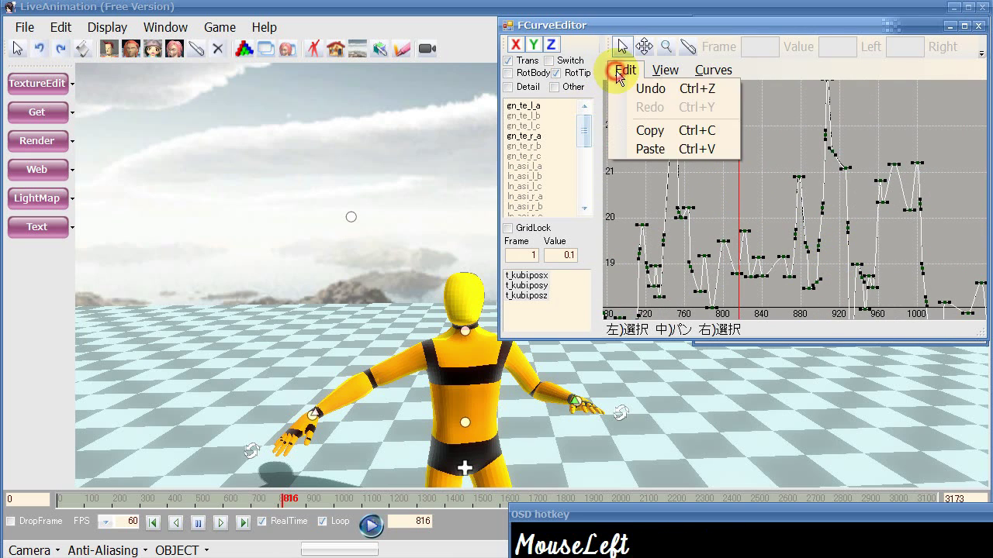
{"action": "left_click", "coordinate": [626, 89]}
{"action": "left_click", "coordinate": [625, 71]}
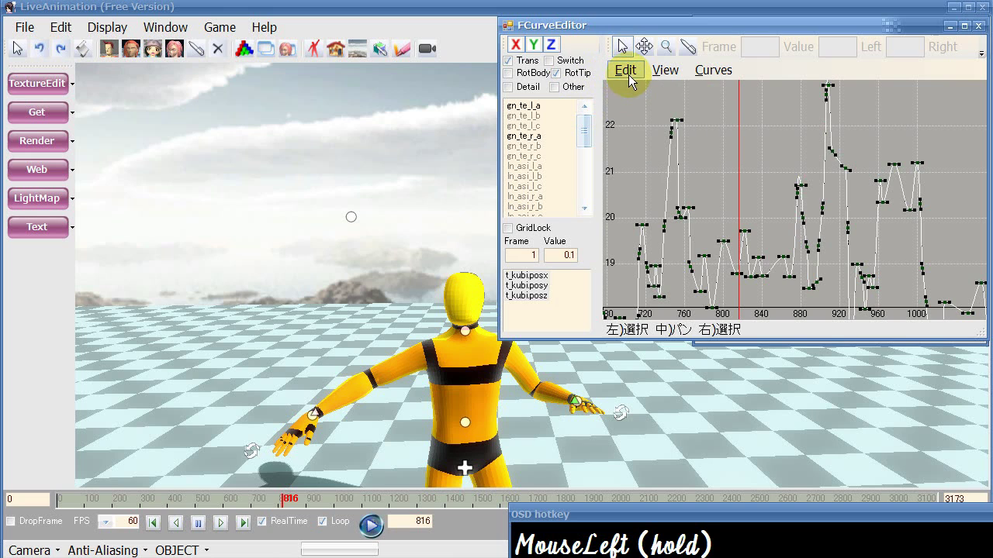
{"action": "left_click", "coordinate": [636, 107]}
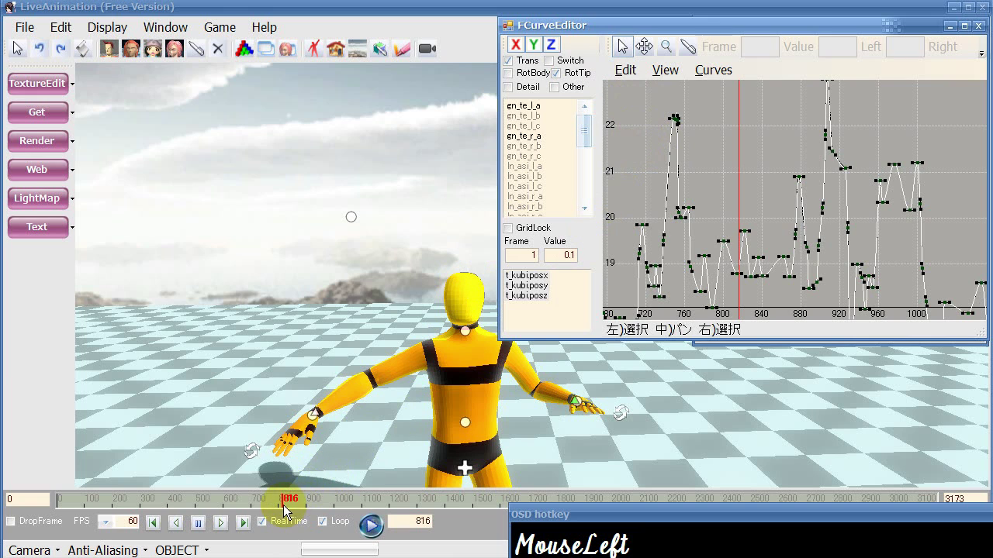
- At frame 886, select the t_kubi control again, toggle its Y curve off and on, and hide its Z curve
{"action": "left_click_drag", "start_coordinate": [284, 508], "coordinate": [307, 503]}
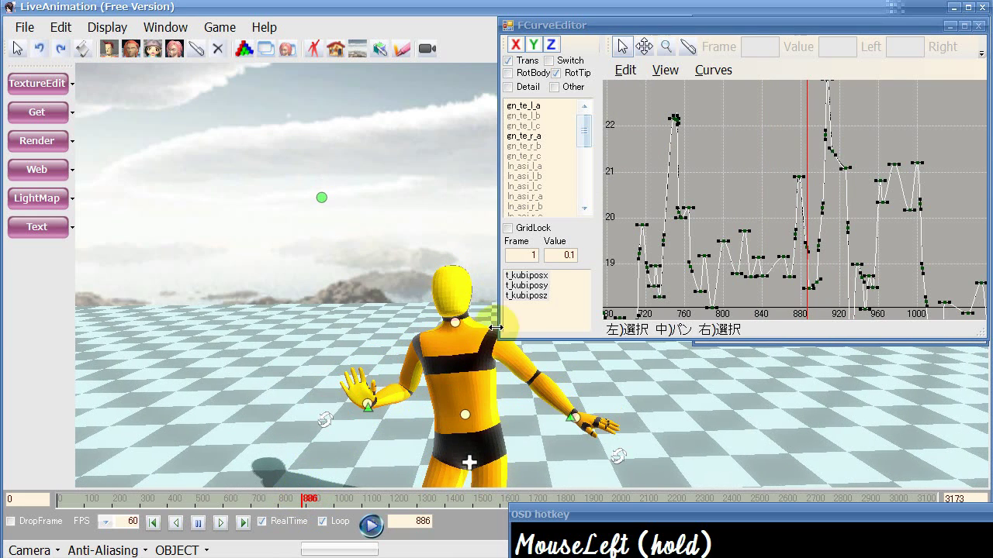
{"action": "left_click", "coordinate": [321, 200]}
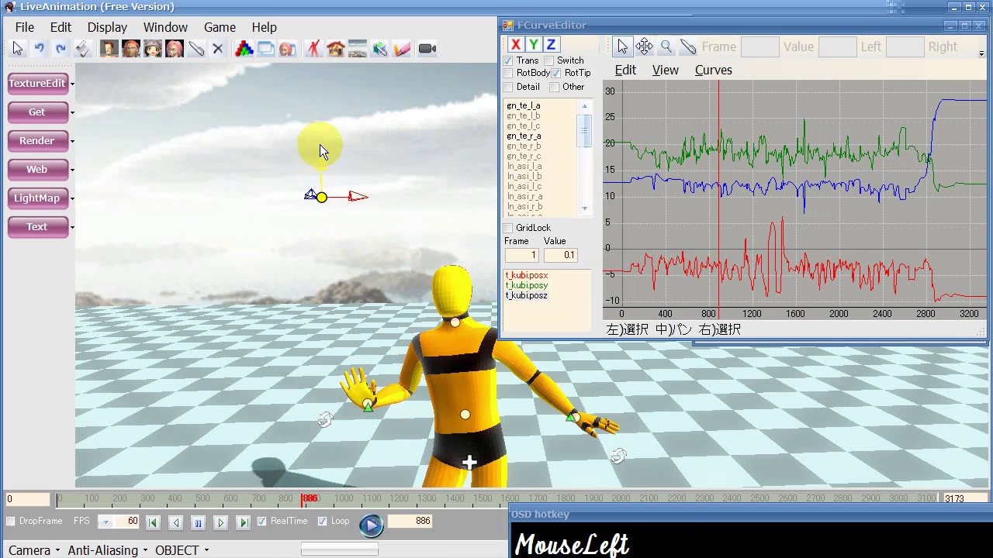
{"action": "left_click", "coordinate": [537, 48]}
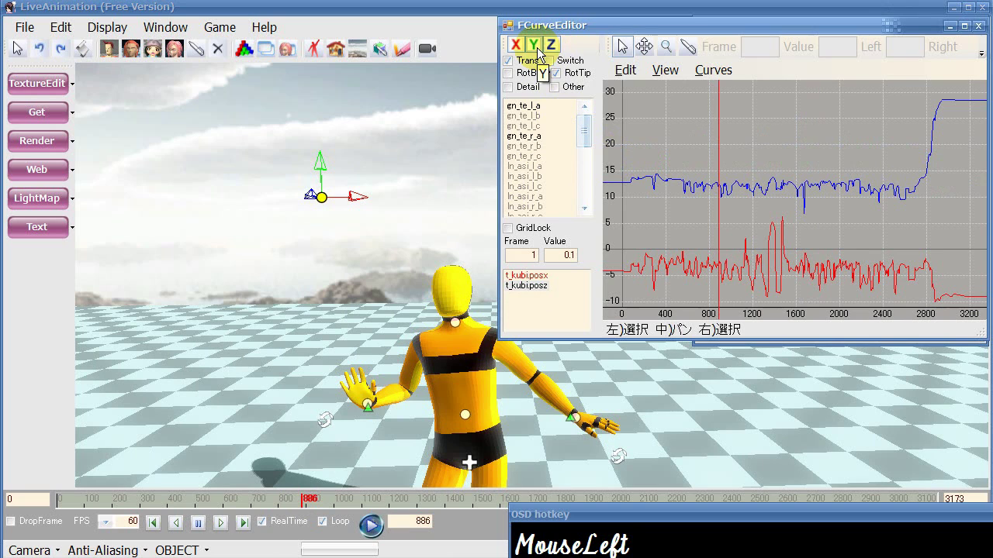
{"action": "left_click", "coordinate": [534, 46]}
{"action": "left_click", "coordinate": [550, 46]}
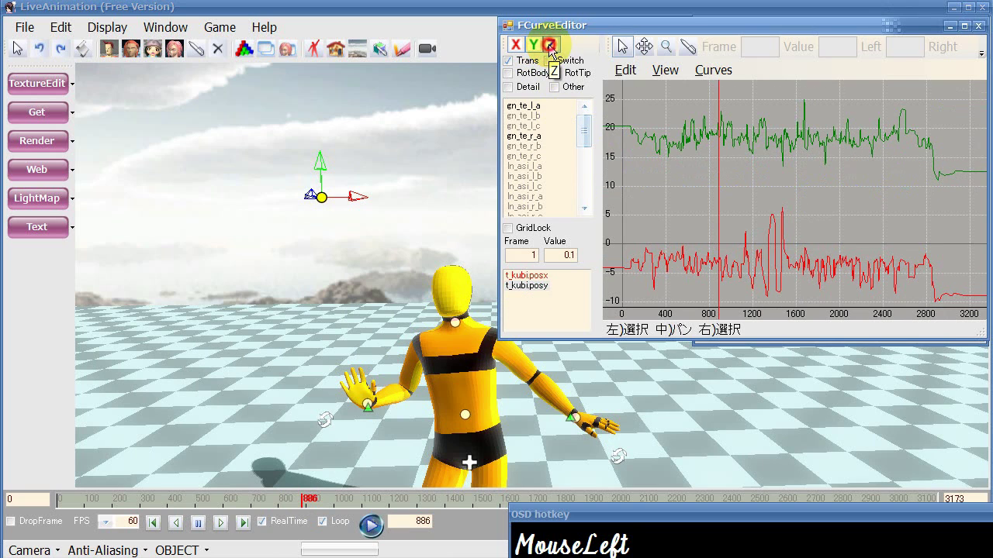
- Hide the t_kubi X curve and run Reduction Keys on all keys of the Y curve in an enlarged FCurveEditor
{"action": "left_click", "coordinate": [518, 47]}
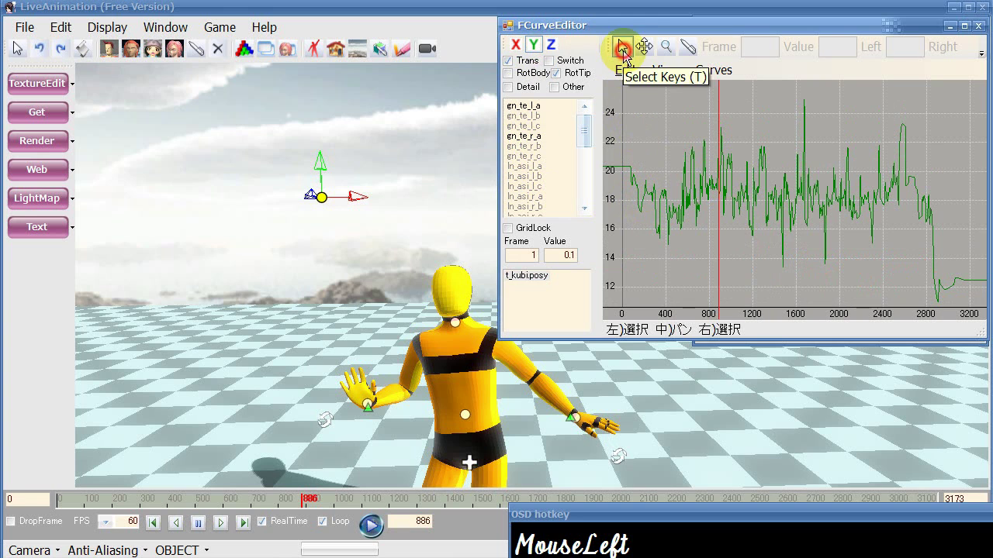
{"action": "left_click_drag", "start_coordinate": [608, 85], "coordinate": [960, 324]}
{"action": "left_click_drag", "start_coordinate": [605, 83], "coordinate": [970, 311]}
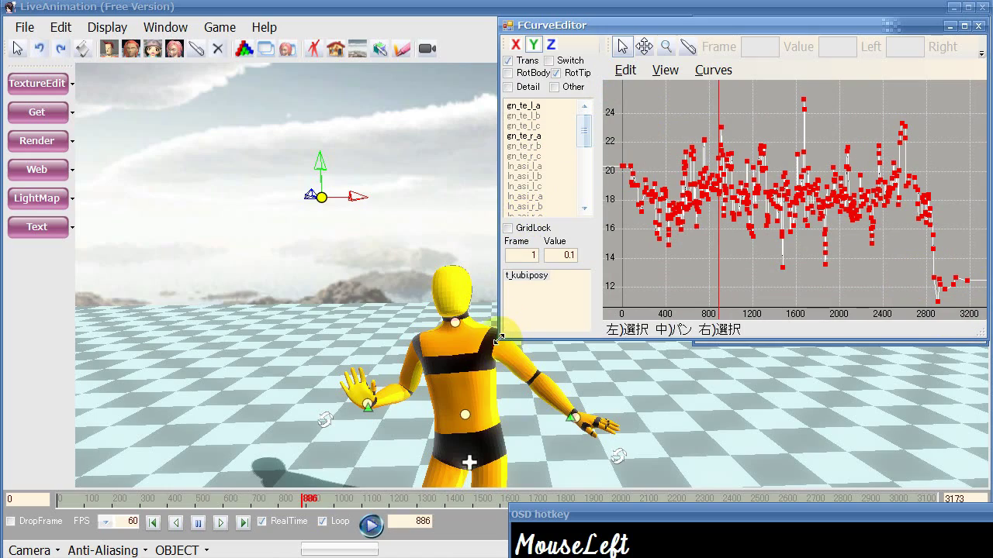
{"action": "left_click_drag", "start_coordinate": [499, 338], "coordinate": [83, 492]}
{"action": "left_click_drag", "start_coordinate": [293, 303], "coordinate": [341, 260]}
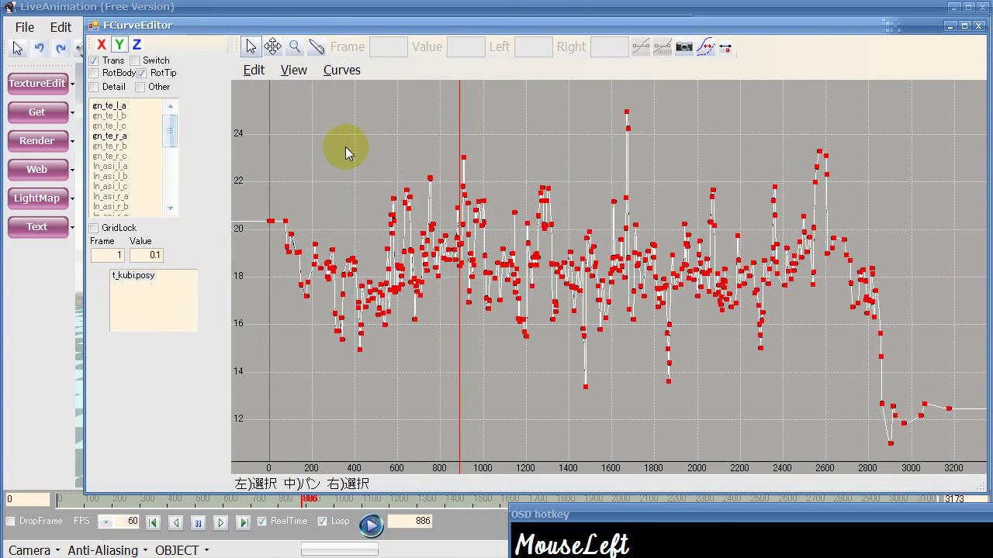
{"action": "left_click", "coordinate": [342, 70]}
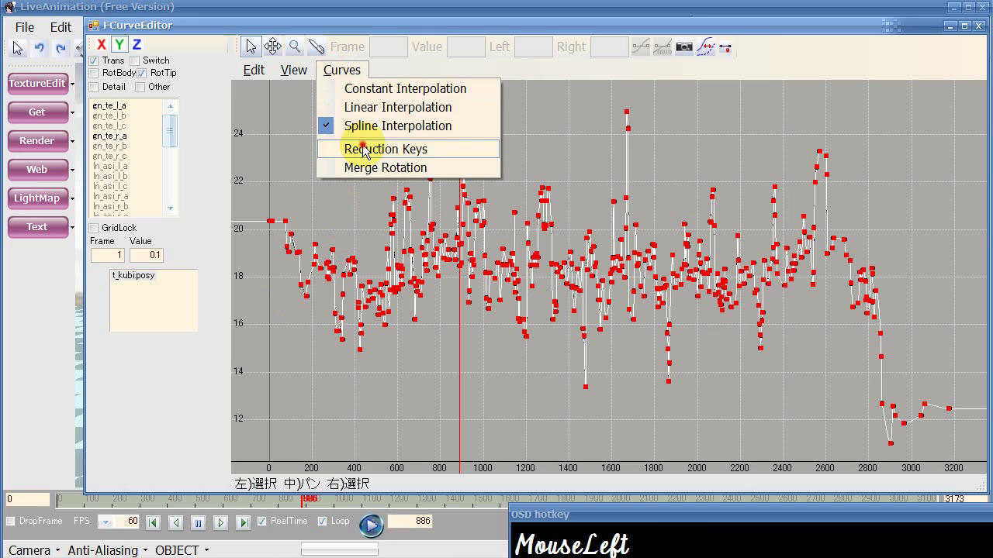
{"action": "left_click", "coordinate": [331, 148]}
{"action": "left_click", "coordinate": [845, 268]}
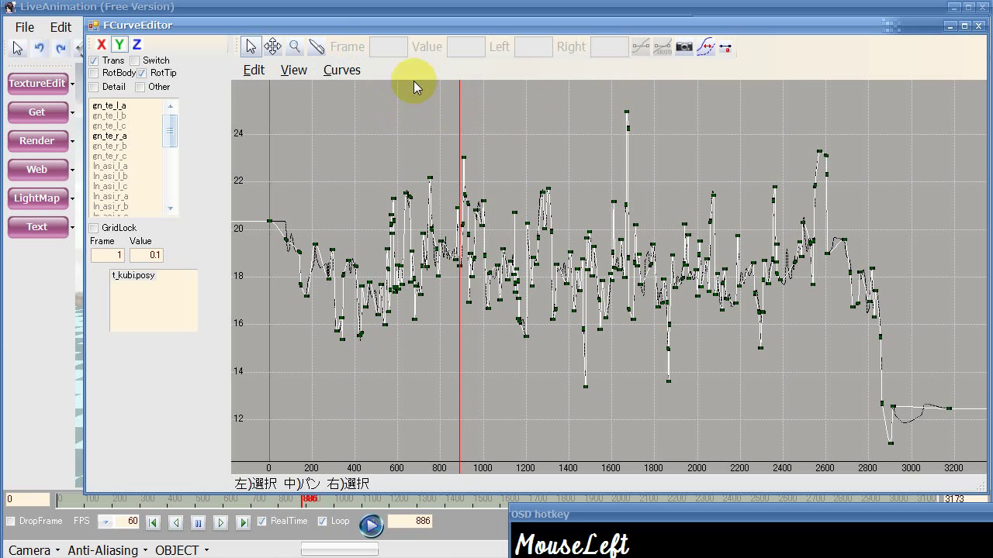
- Check the pose at frame 1304 and delete the t_kubi Y curve's peak keys above a value of about 21
{"action": "left_click_drag", "start_coordinate": [363, 35], "coordinate": [540, 521]}
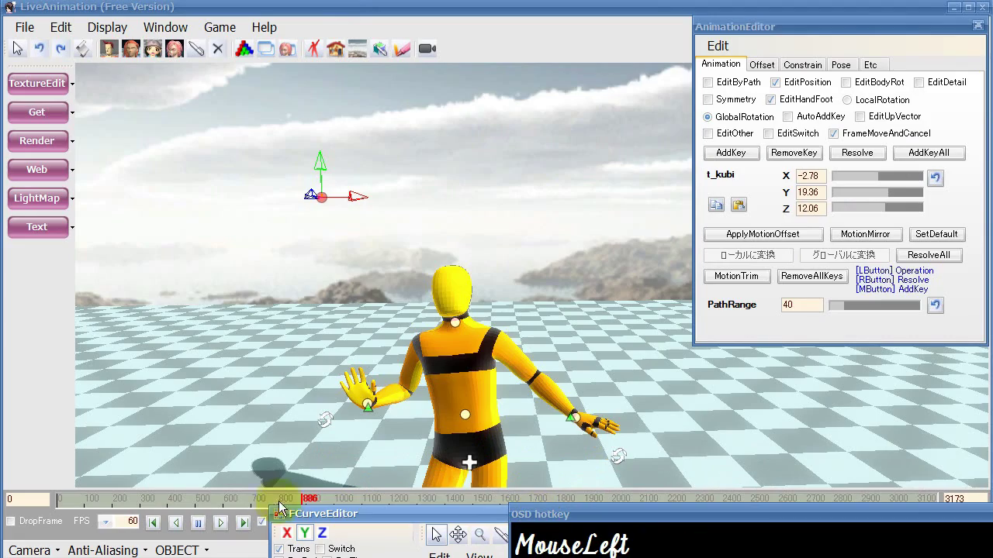
{"action": "left_click_drag", "start_coordinate": [301, 501], "coordinate": [266, 186]}
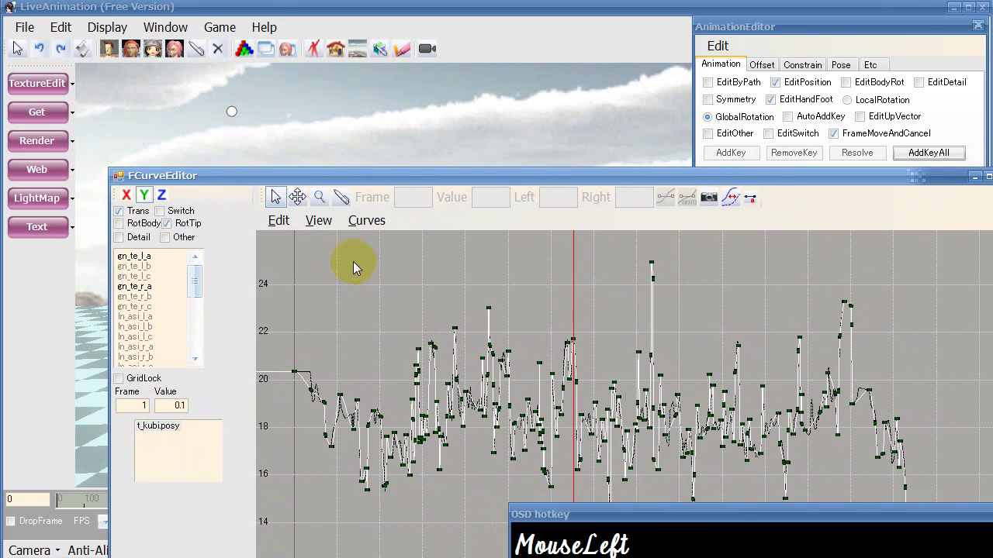
{"action": "left_click_drag", "start_coordinate": [352, 245], "coordinate": [893, 349]}
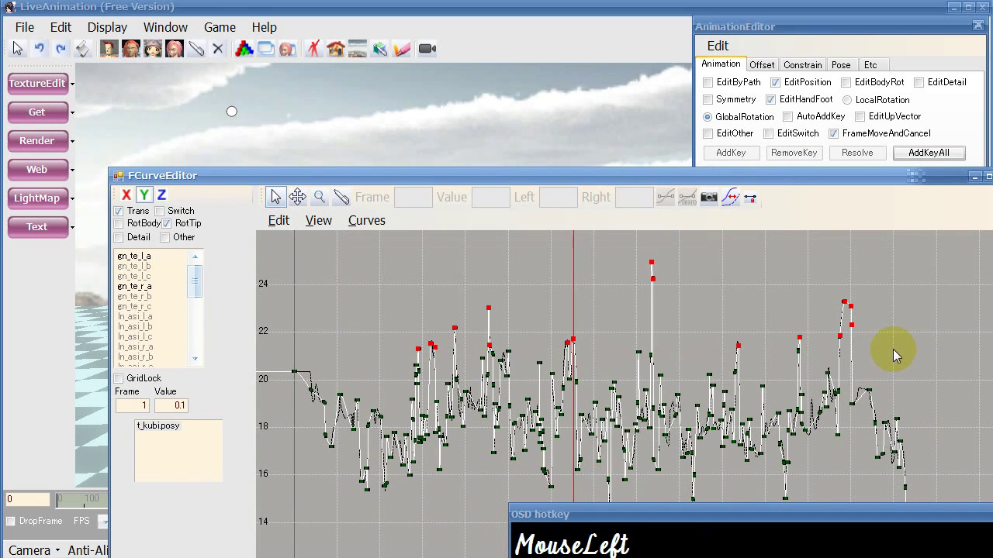
{"action": "key", "text": "Delete"}
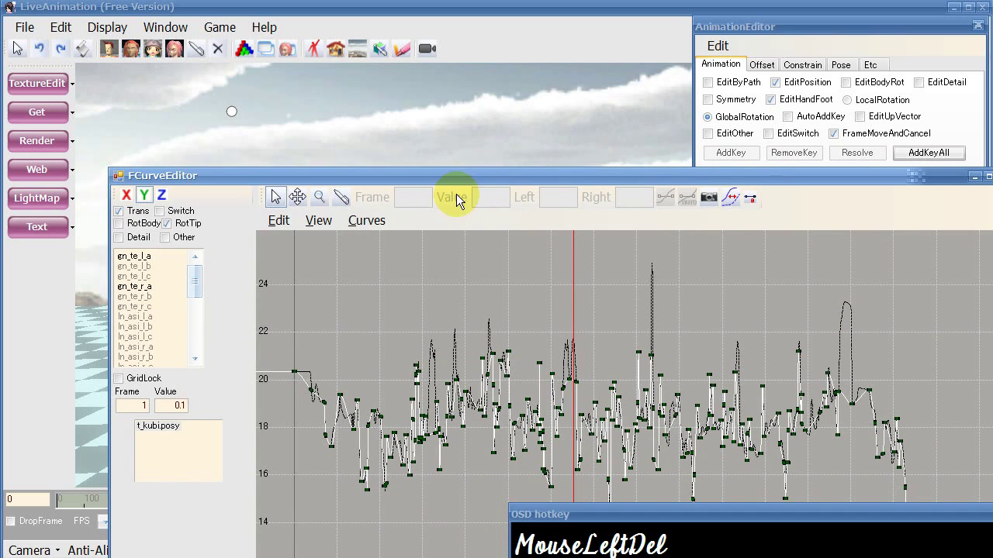
- Check the pose at frame 1474 and delete the Y curve's lowest keys around frames 1480, 1870 and 2300
{"action": "left_click_drag", "start_coordinate": [376, 174], "coordinate": [762, 115]}
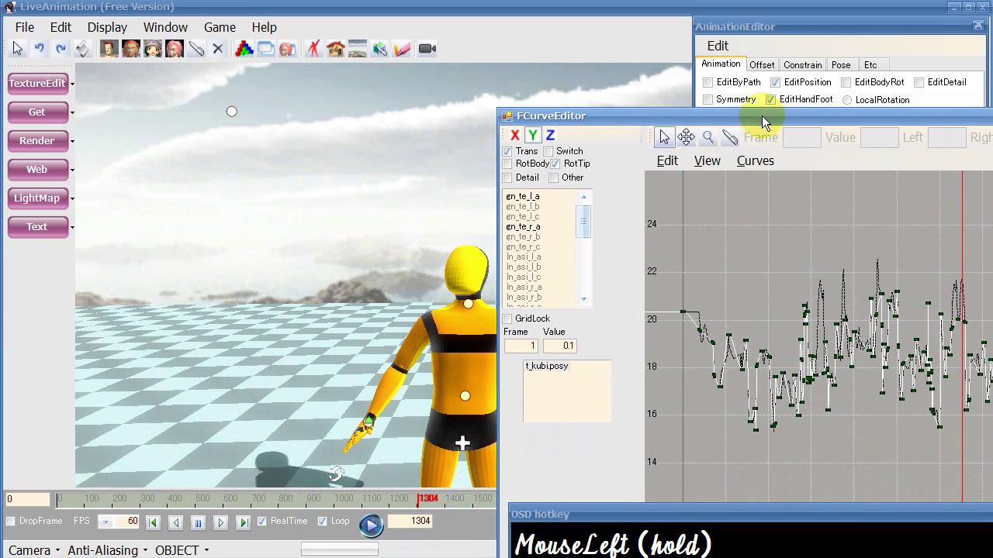
{"action": "left_click_drag", "start_coordinate": [424, 475], "coordinate": [465, 499]}
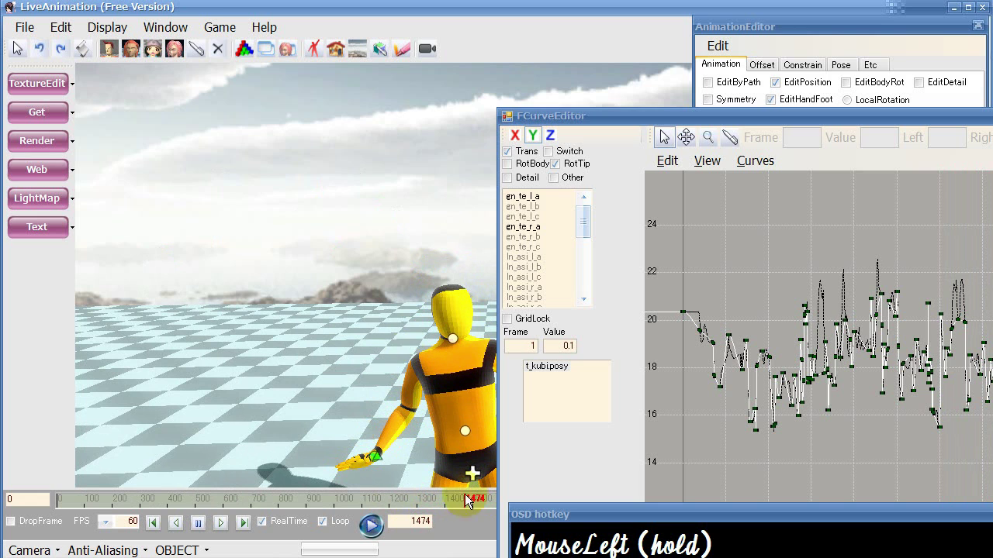
{"action": "left_click_drag", "start_coordinate": [578, 132], "coordinate": [154, 30]}
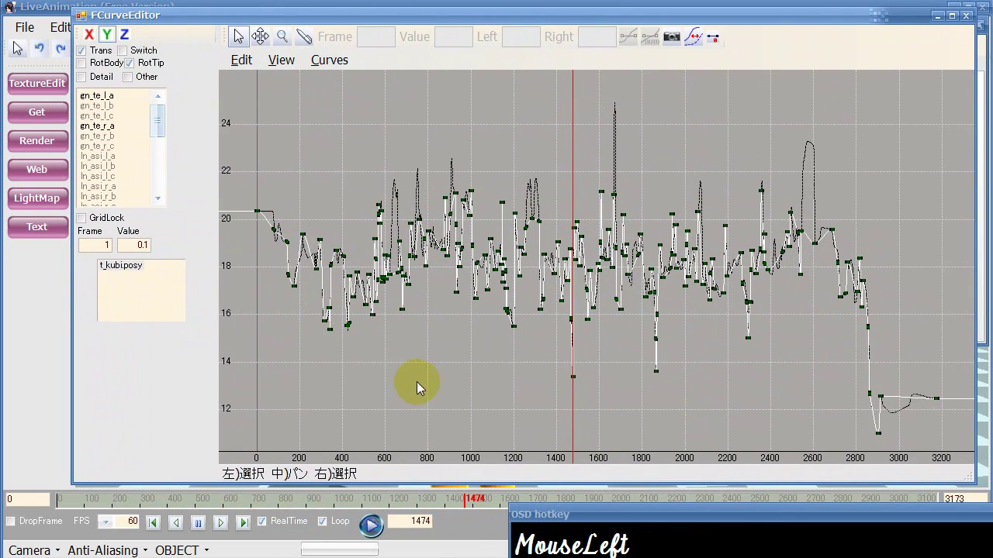
{"action": "left_click_drag", "start_coordinate": [308, 396], "coordinate": [861, 345]}
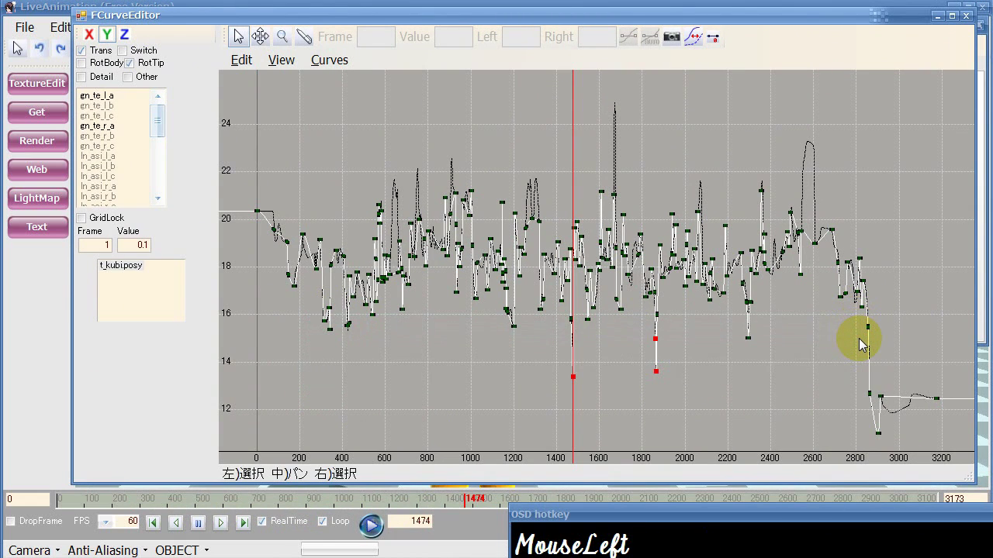
{"action": "left_click_drag", "start_coordinate": [708, 360], "coordinate": [787, 313]}
{"action": "key", "text": "Delete"}
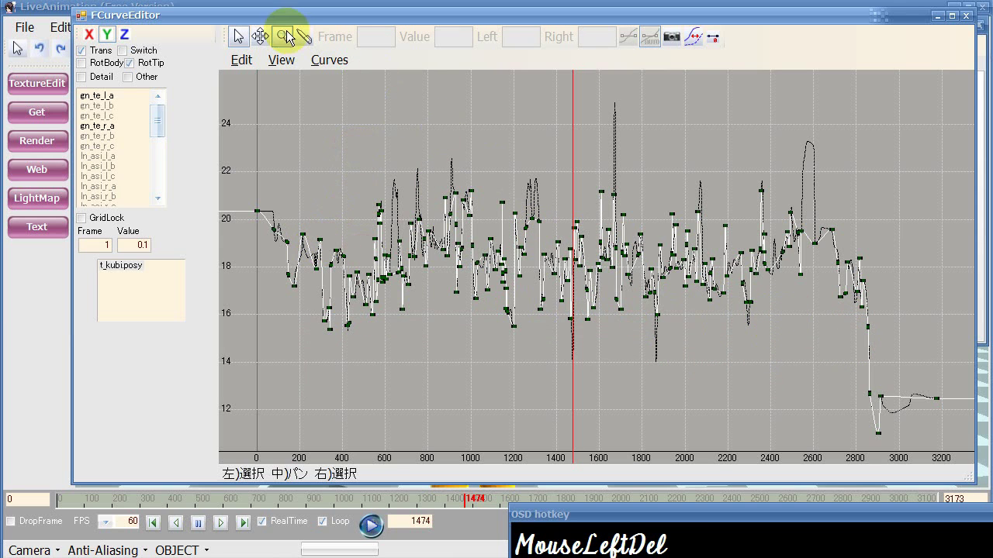
- Scrub the motion to frame 1666 and flatten the FCurveEditor above the character so that curve and pose stay in view
{"action": "left_click_drag", "start_coordinate": [278, 23], "coordinate": [947, 199]}
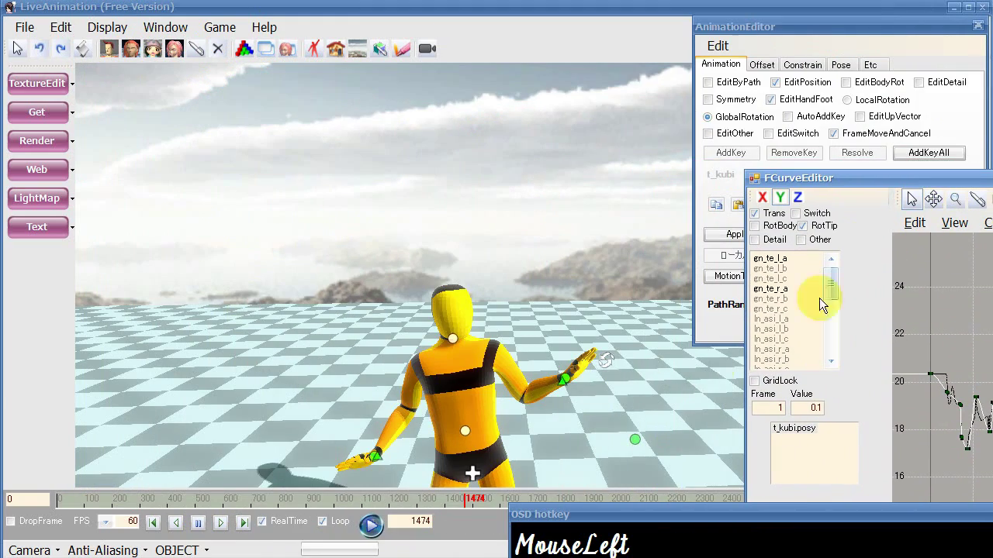
{"action": "left_click_drag", "start_coordinate": [468, 494], "coordinate": [517, 503]}
{"action": "mouse_move", "coordinate": [521, 503]}
{"action": "left_mouse_down"}
{"action": "mouse_move", "coordinate": [654, 397]}
{"action": "mouse_move", "coordinate": [835, 331]}
{"action": "left_mouse_up"}
{"action": "left_click_drag", "start_coordinate": [985, 178], "coordinate": [406, 25]}
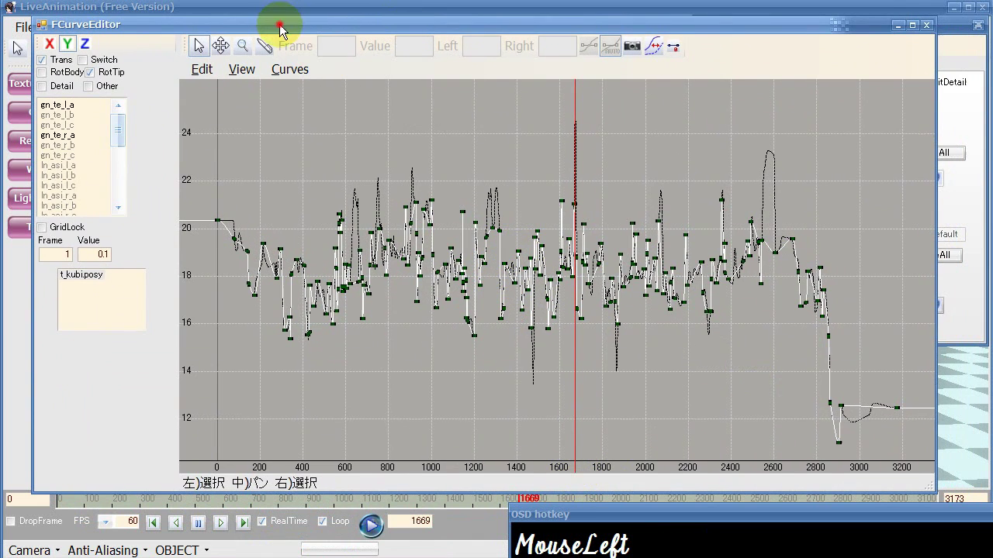
{"action": "left_click_drag", "start_coordinate": [280, 29], "coordinate": [309, 0]}
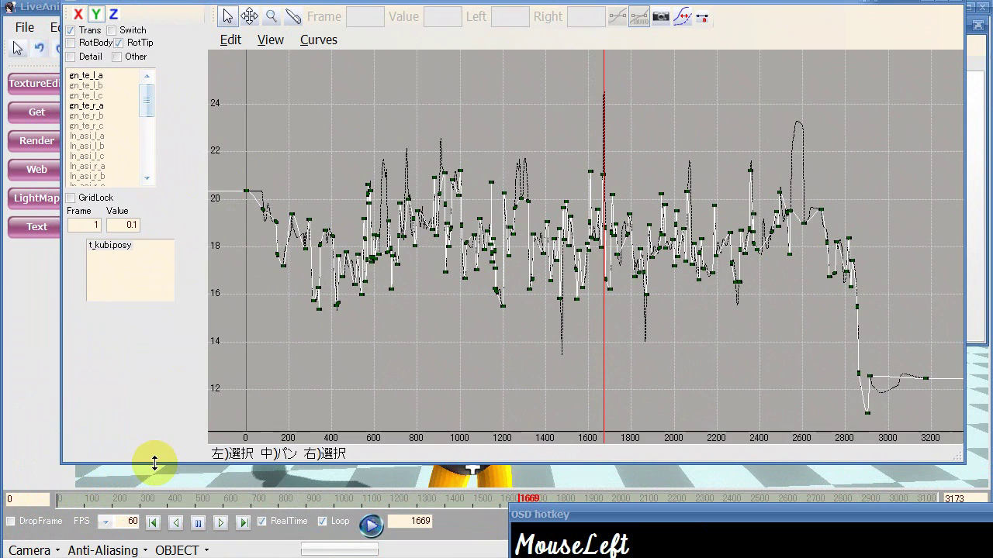
{"action": "left_click_drag", "start_coordinate": [157, 463], "coordinate": [166, 241]}
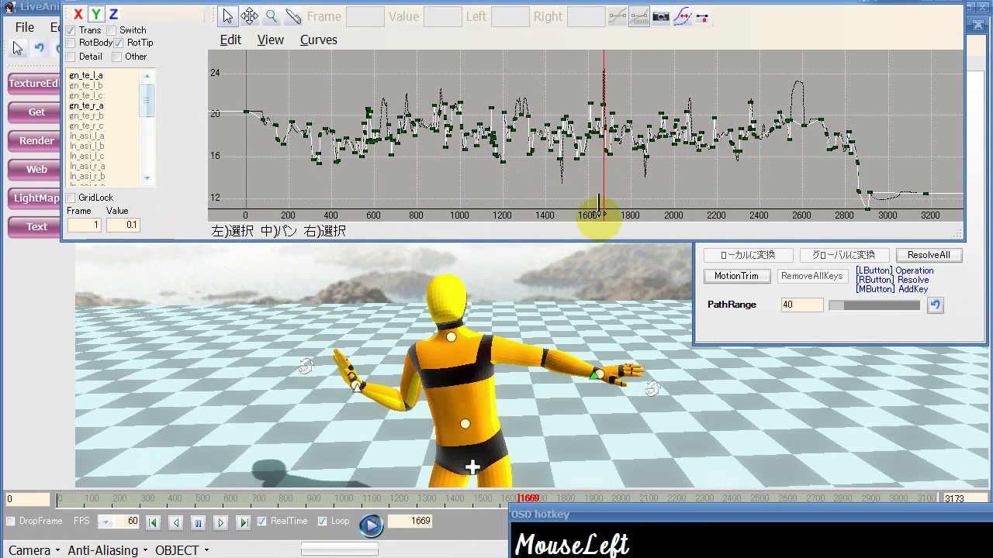
{"action": "left_click_drag", "start_coordinate": [603, 215], "coordinate": [604, 214]}
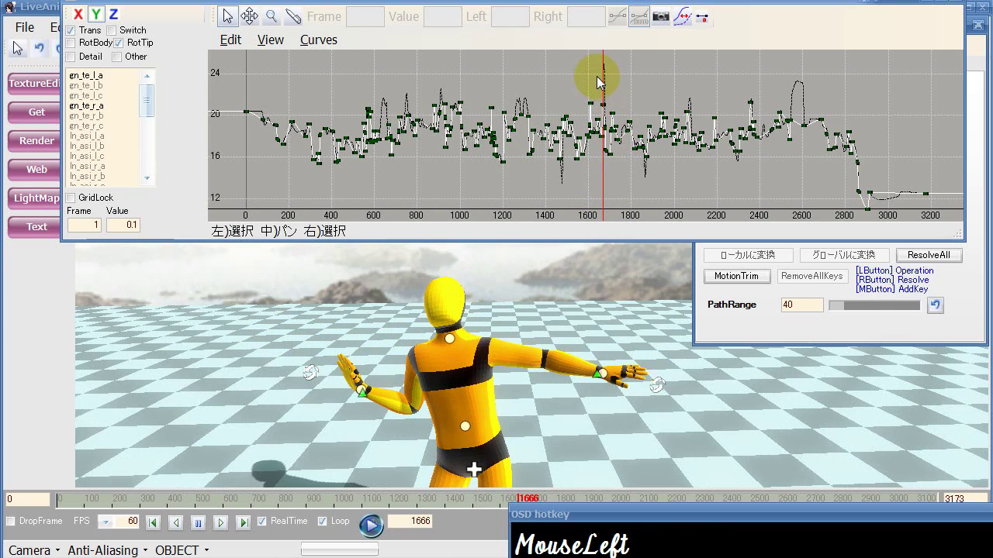
- Select the Y curve keys around frame 1666 and frame the graph on that selection
{"action": "left_click", "coordinate": [594, 73]}
{"action": "left_click_drag", "start_coordinate": [595, 88], "coordinate": [617, 160]}
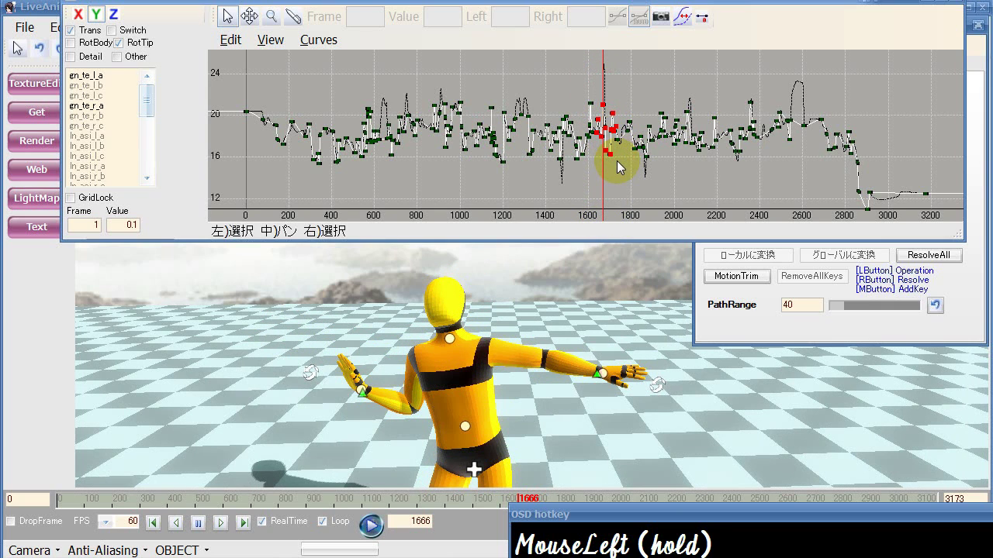
{"action": "key", "text": "f"}
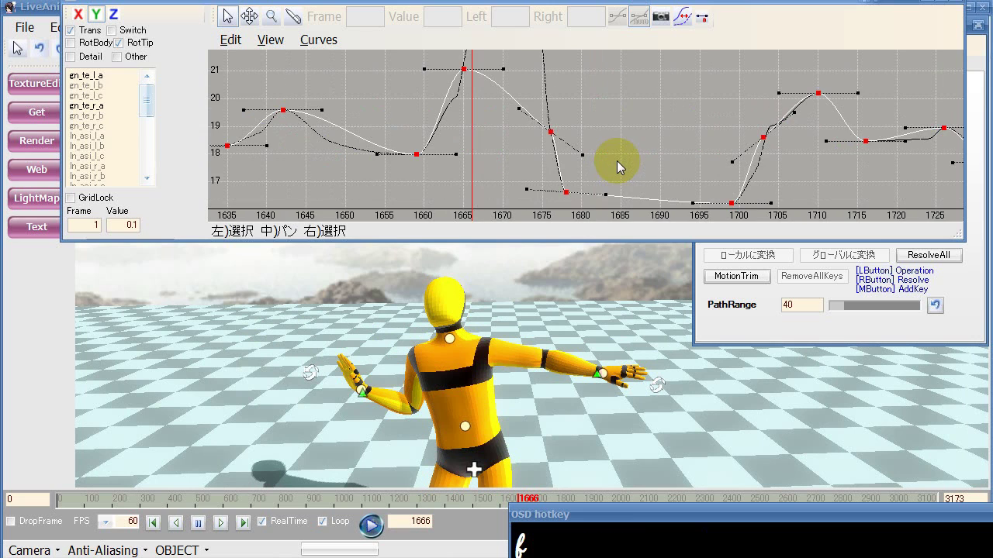
{"action": "middle_click_drag", "start_coordinate": [603, 149], "coordinate": [608, 162]}
{"action": "scroll", "coordinate": [608, 162], "scroll_direction": "down", "scroll_amount": 5}
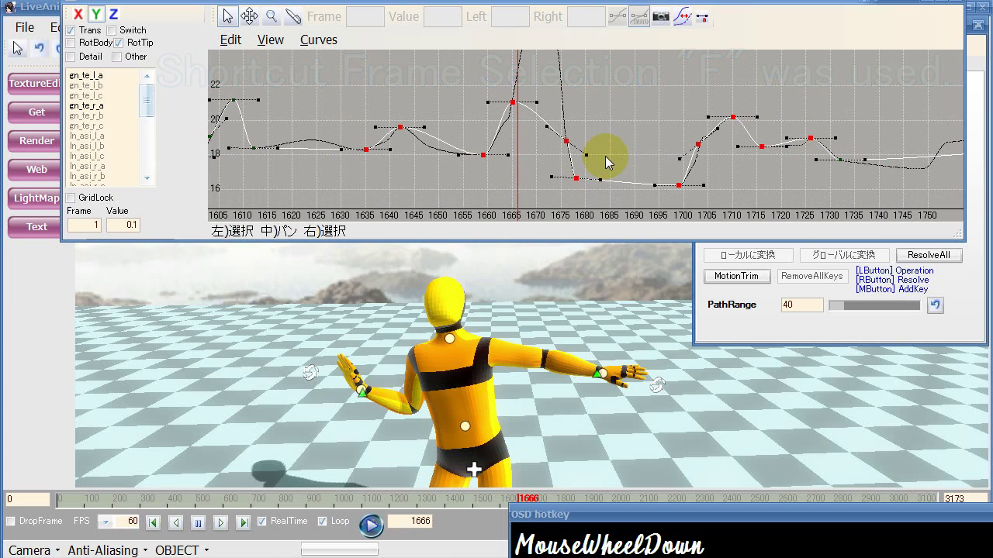
- Examine the curve around frame 1666 with the zoom tool, scaling the graph horizontally and vertically and reframing the selected keys
{"action": "left_click", "coordinate": [272, 18]}
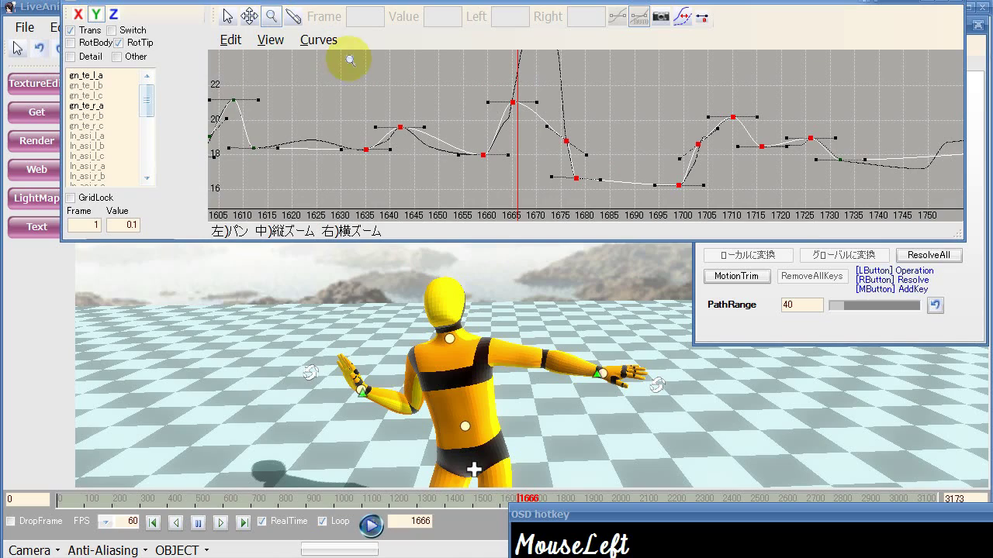
{"action": "mouse_move", "coordinate": [450, 93]}
{"action": "right_mouse_down"}
{"action": "mouse_move", "coordinate": [411, 94]}
{"action": "mouse_move", "coordinate": [468, 93]}
{"action": "mouse_move", "coordinate": [408, 84]}
{"action": "mouse_move", "coordinate": [443, 85]}
{"action": "right_mouse_up"}
{"action": "middle_click_drag", "start_coordinate": [443, 86], "coordinate": [425, 96]}
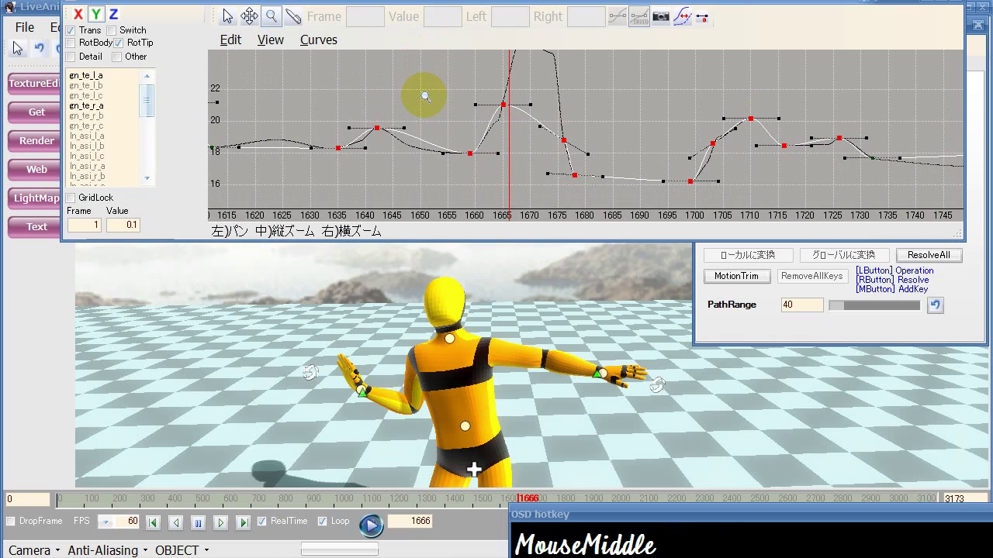
{"action": "left_click_drag", "start_coordinate": [420, 101], "coordinate": [305, 179]}
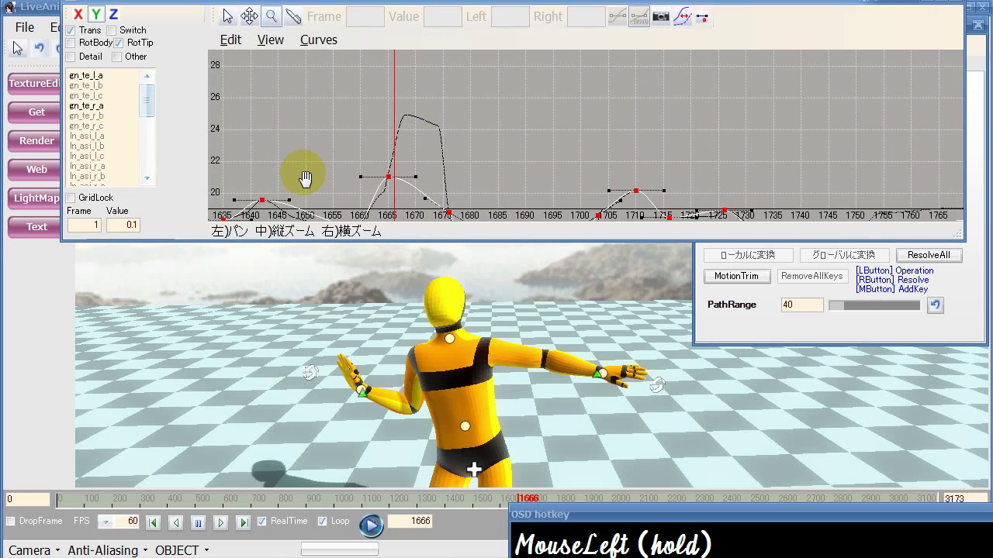
{"action": "key", "text": "f"}
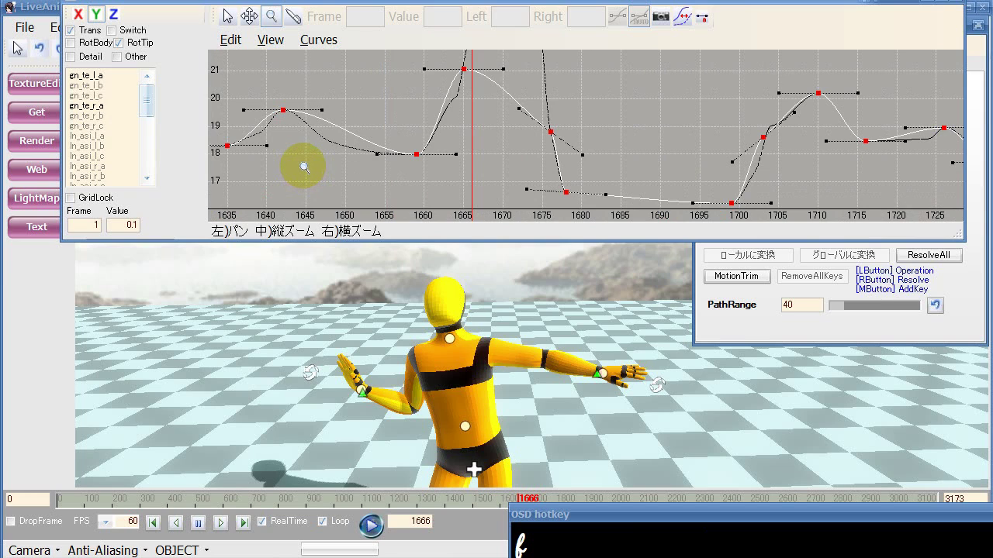
{"action": "middle_click_drag", "start_coordinate": [328, 155], "coordinate": [337, 197]}
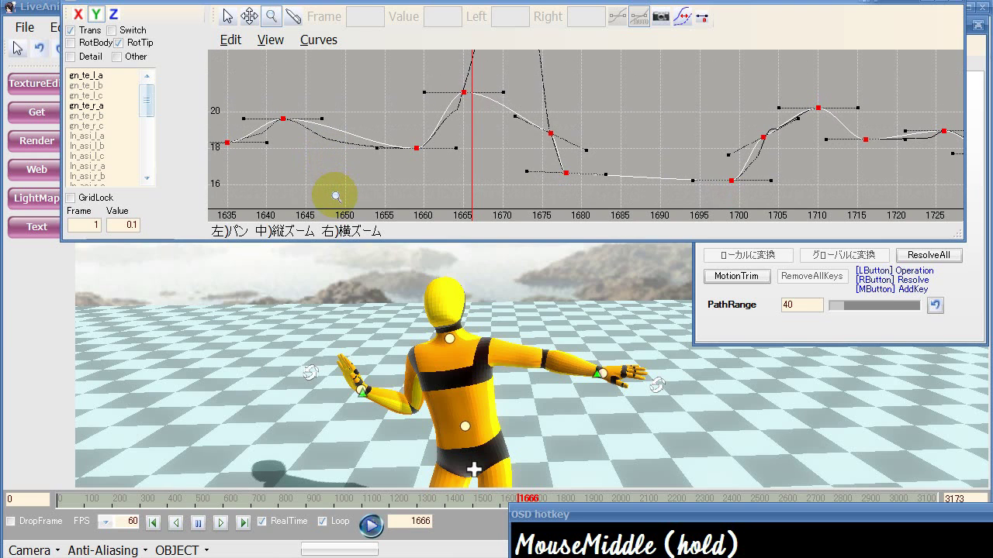
{"action": "right_click_drag", "start_coordinate": [328, 195], "coordinate": [400, 176]}
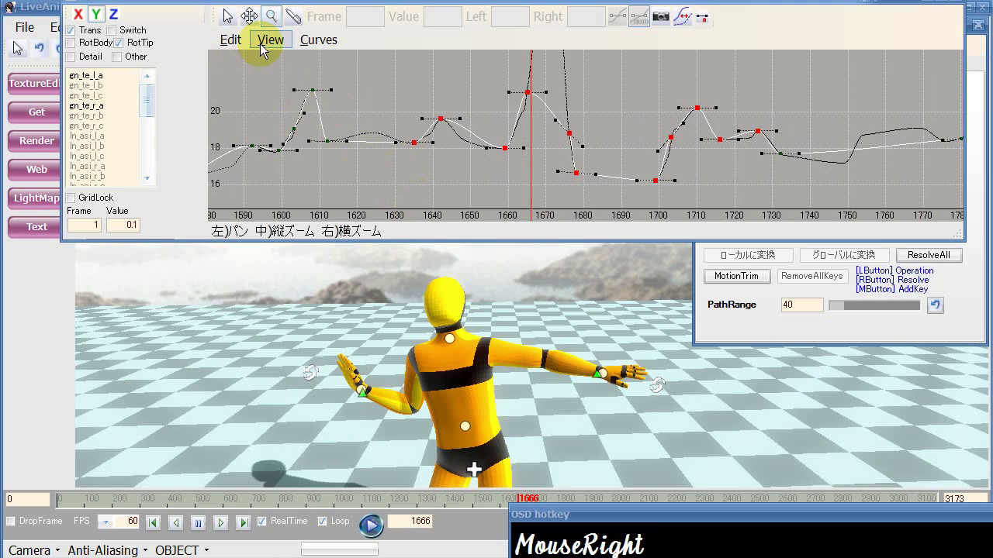
- Lower the Y curve key at frame 1665 to about 19 and tilt the frame 1678 key's tangents to -0.300
{"action": "left_click", "coordinate": [290, 23]}
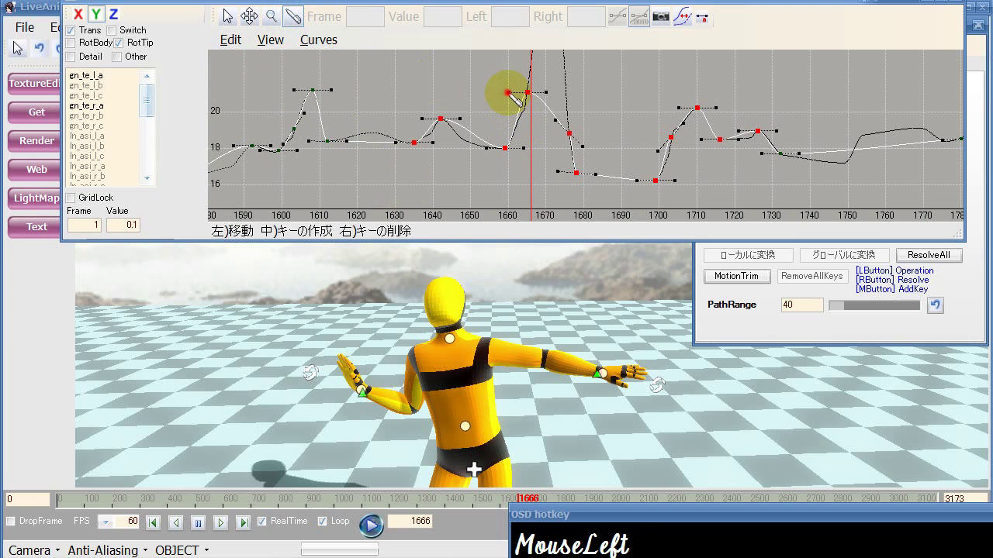
{"action": "left_click_drag", "start_coordinate": [512, 98], "coordinate": [565, 153]}
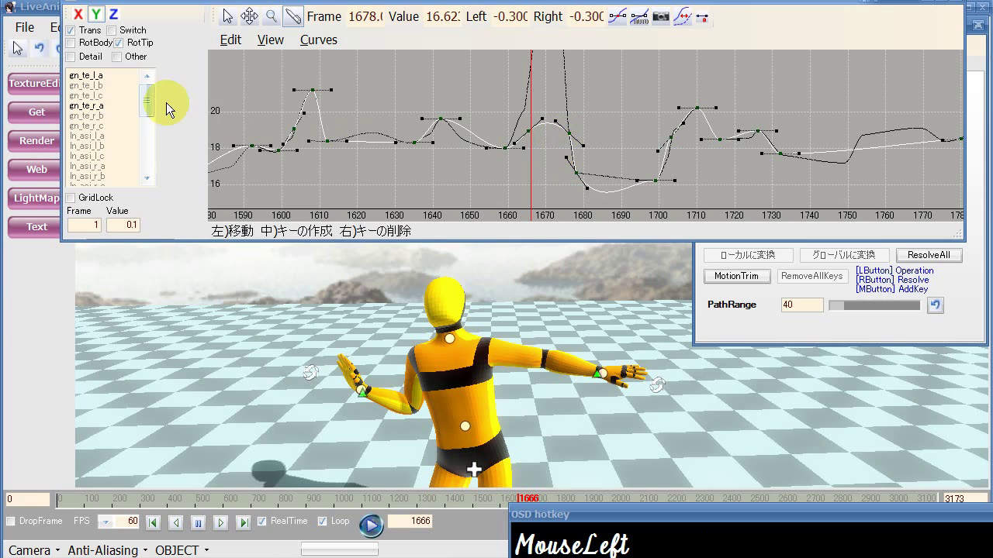
- Flatten the tangents of the four Y curve keys between about frames 1660 and 1678
{"action": "left_click", "coordinate": [228, 17]}
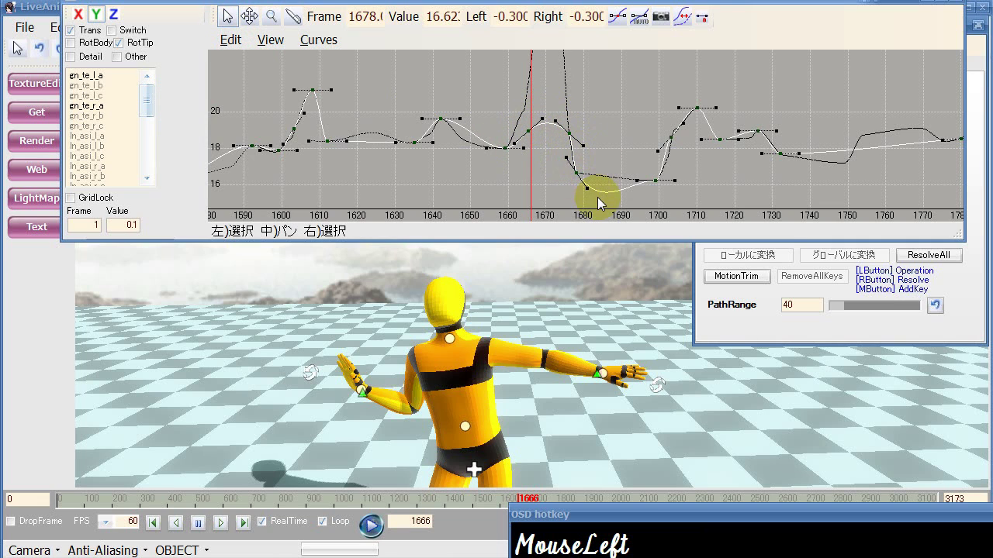
{"action": "left_click_drag", "start_coordinate": [502, 99], "coordinate": [589, 178]}
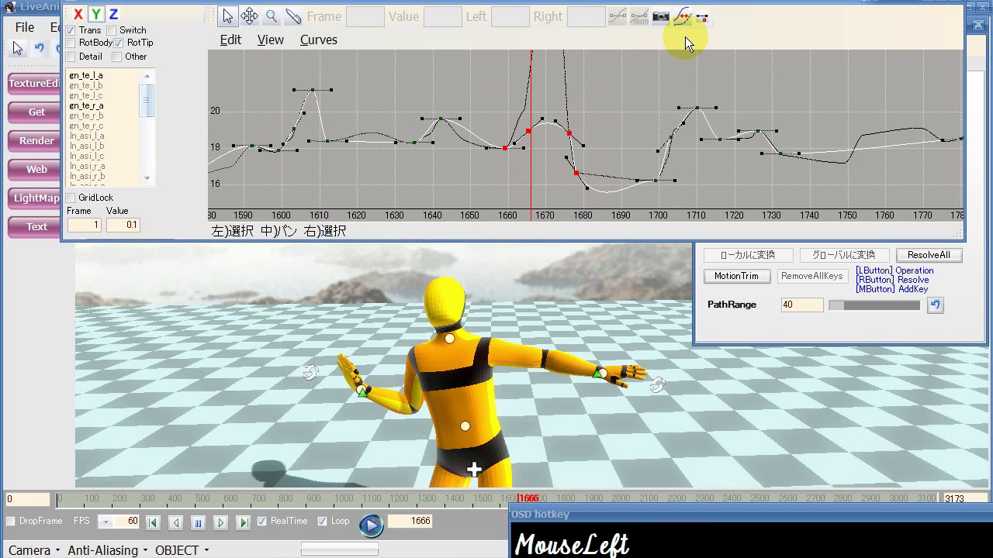
{"action": "left_click", "coordinate": [703, 23]}
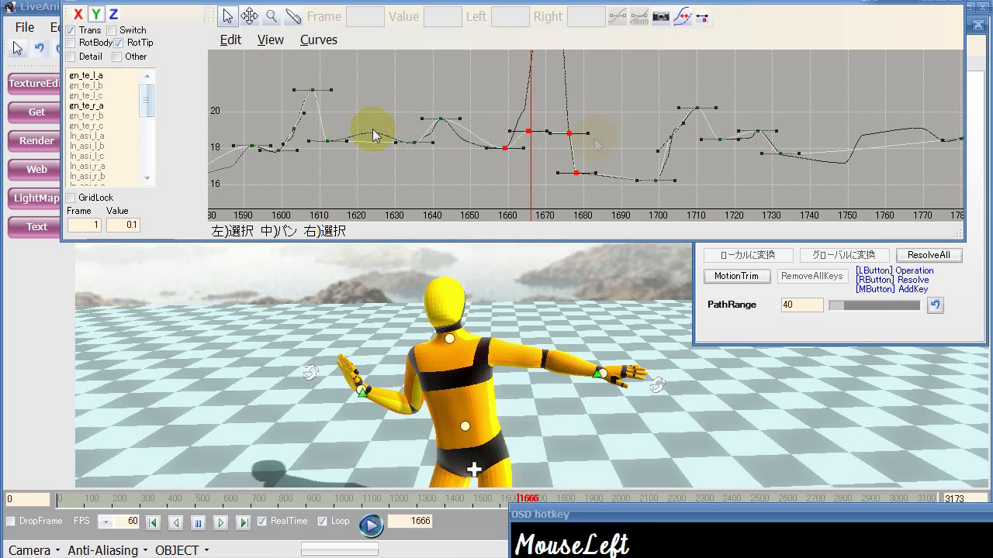
- Apply BreakKey to the Y curve key at frame 1676
{"action": "left_click", "coordinate": [555, 122]}
{"action": "left_click", "coordinate": [567, 133]}
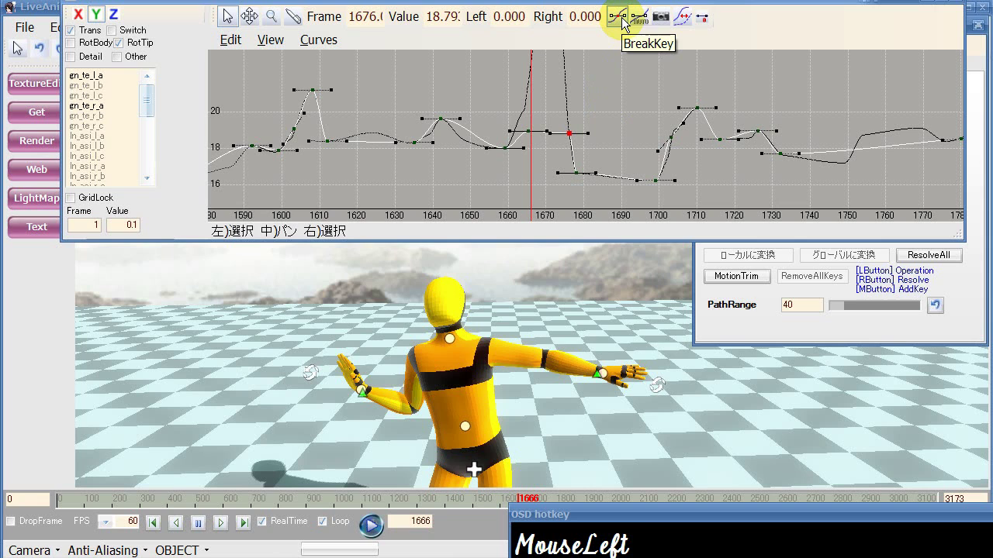
{"action": "left_click", "coordinate": [623, 24]}
{"action": "left_click", "coordinate": [569, 145]}
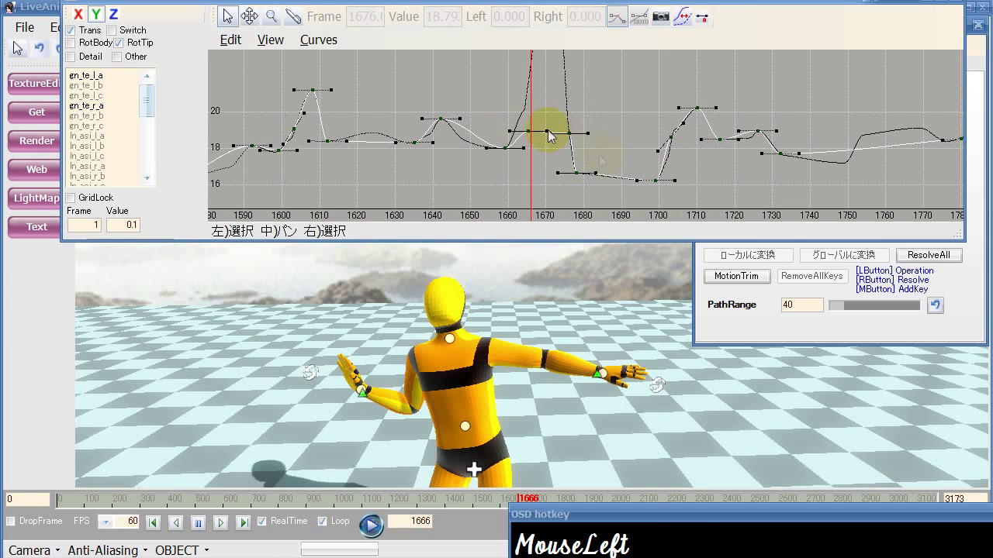
- Tilt the broken tangents of the Y curve key at frame 1676 separately, to about -0.287 left and 0.077 right
{"action": "left_click", "coordinate": [292, 16]}
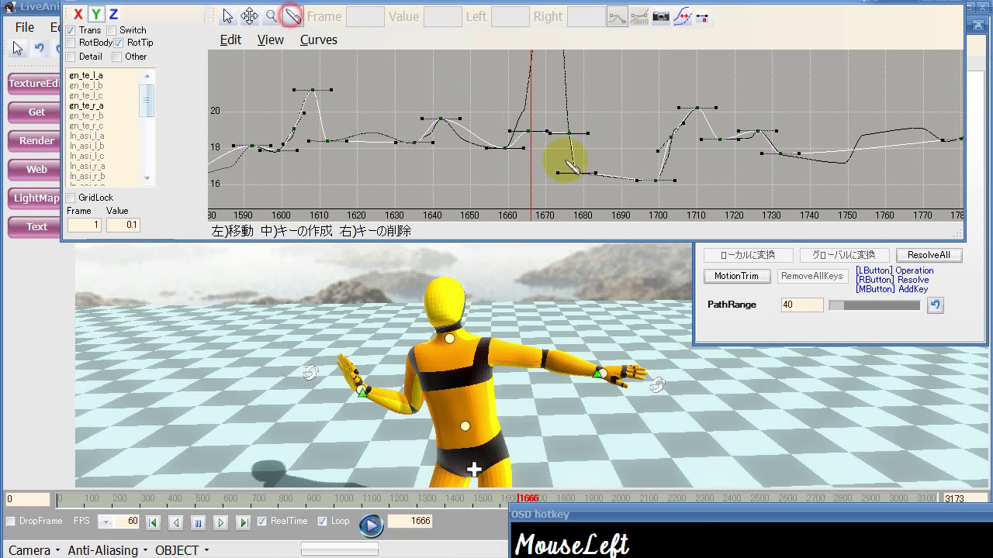
{"action": "left_click", "coordinate": [587, 134]}
{"action": "left_click_drag", "start_coordinate": [588, 134], "coordinate": [549, 103]}
- Turn off BreakKey for the Y curve key at frame 1676 and tilt its joined tangents to about -0.422
{"action": "left_click", "coordinate": [610, 31]}
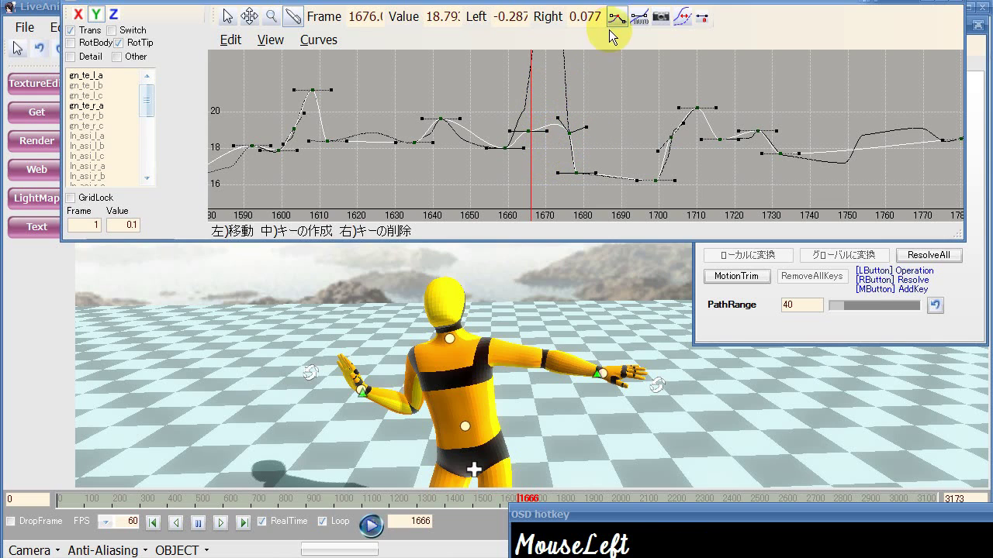
{"action": "left_click", "coordinate": [564, 126]}
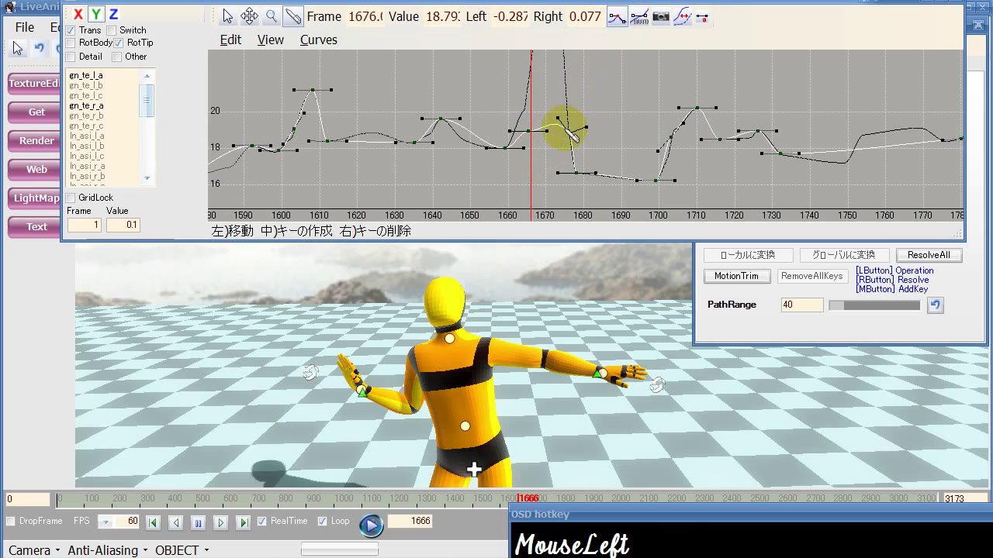
{"action": "left_click", "coordinate": [615, 17]}
{"action": "left_click_drag", "start_coordinate": [602, 156], "coordinate": [581, 155]}
- Compare the edited Y curve with the stored one by swapping them back and forth, ending on the edited curve
{"action": "scroll", "coordinate": [439, 121], "scroll_direction": "down", "scroll_amount": 3}
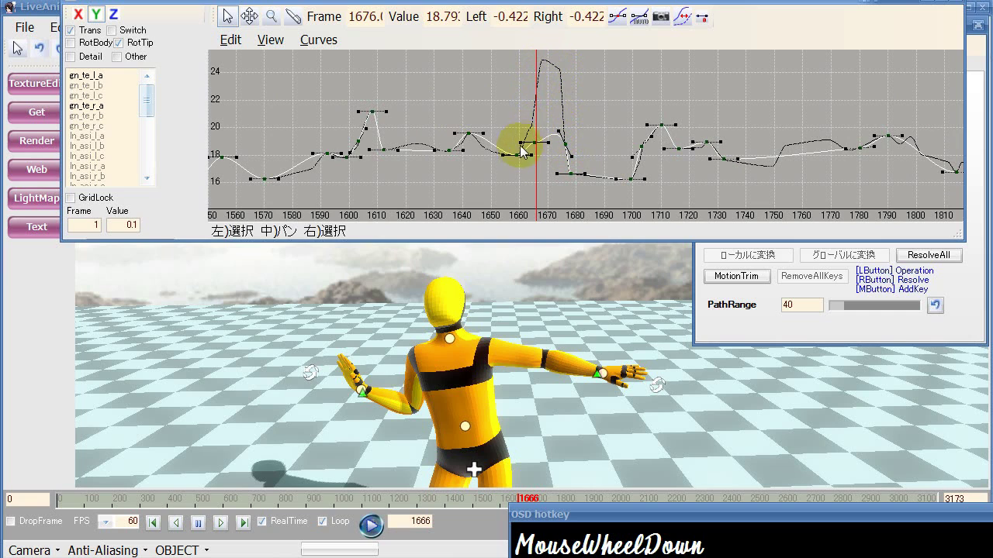
{"action": "left_click", "coordinate": [681, 17]}
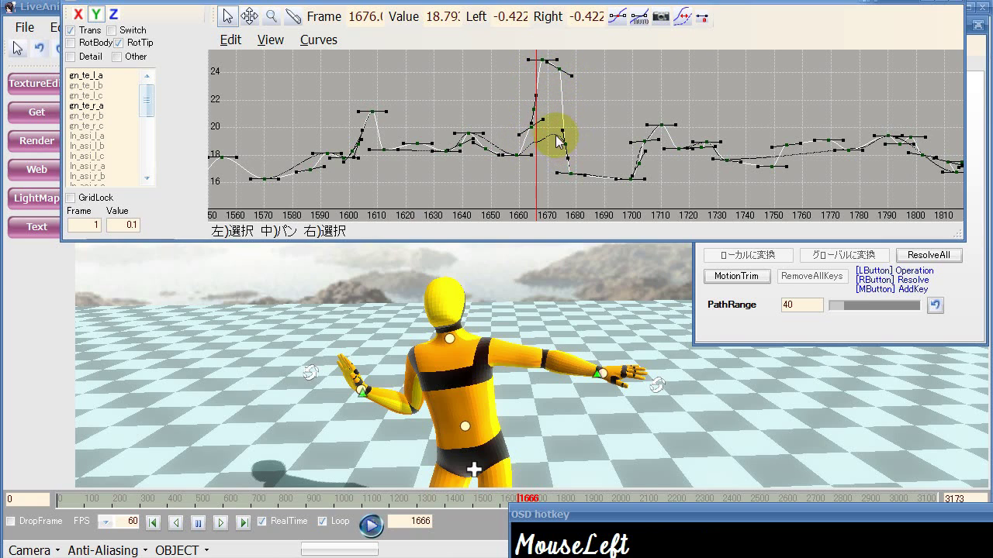
{"action": "left_click", "coordinate": [681, 26]}
{"action": "left_click", "coordinate": [680, 26]}
{"action": "left_click", "coordinate": [681, 26]}
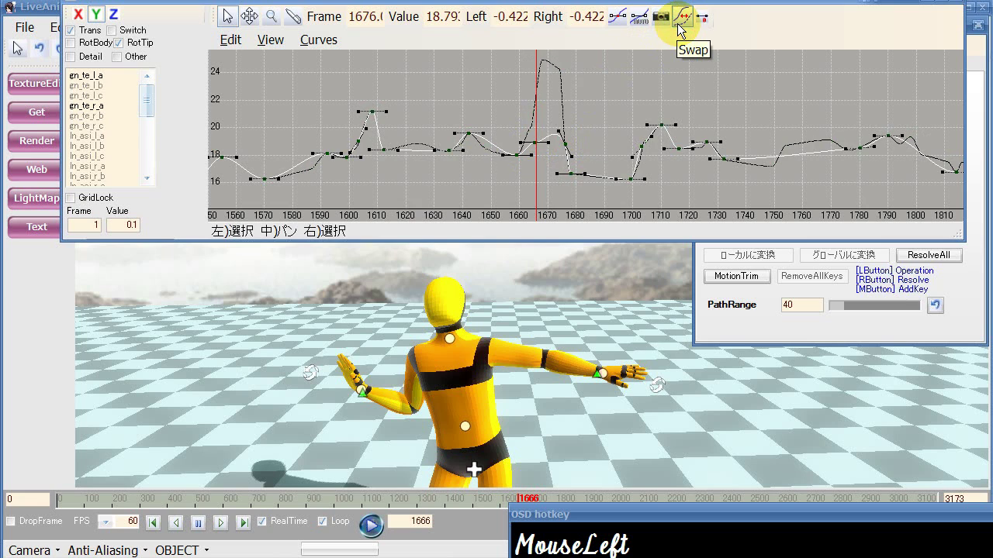
- Lower the frame 1676 key to about frame 1673 and value 15.01, and compare the result using Swap
{"action": "left_click", "coordinate": [293, 16]}
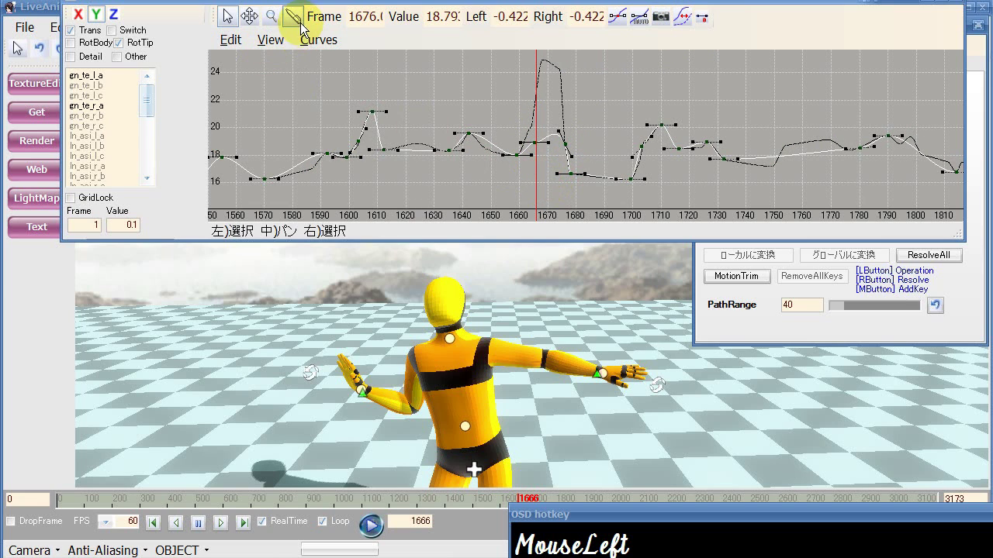
{"action": "left_click_drag", "start_coordinate": [549, 155], "coordinate": [562, 184]}
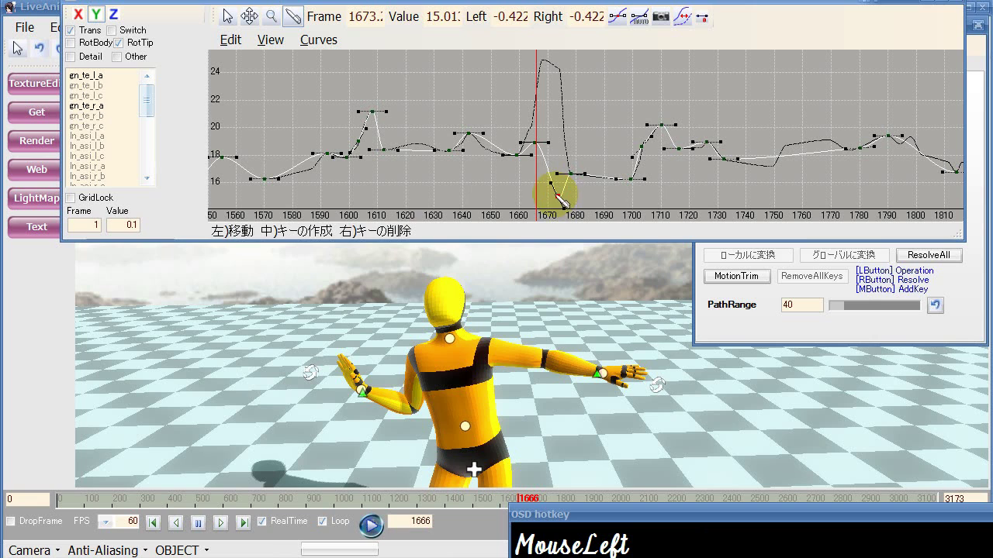
{"action": "left_click", "coordinate": [683, 17]}
{"action": "left_click", "coordinate": [684, 19]}
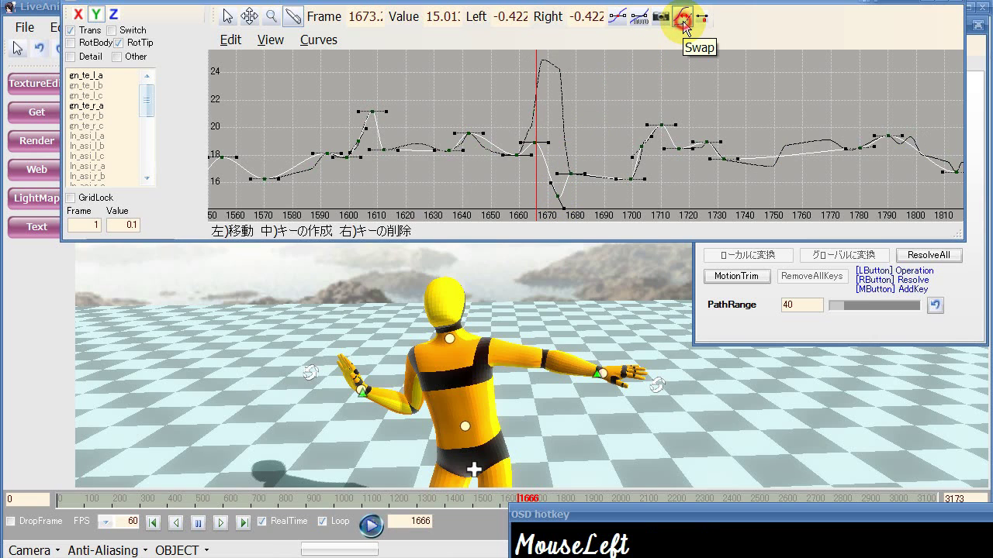
{"action": "left_click", "coordinate": [683, 19]}
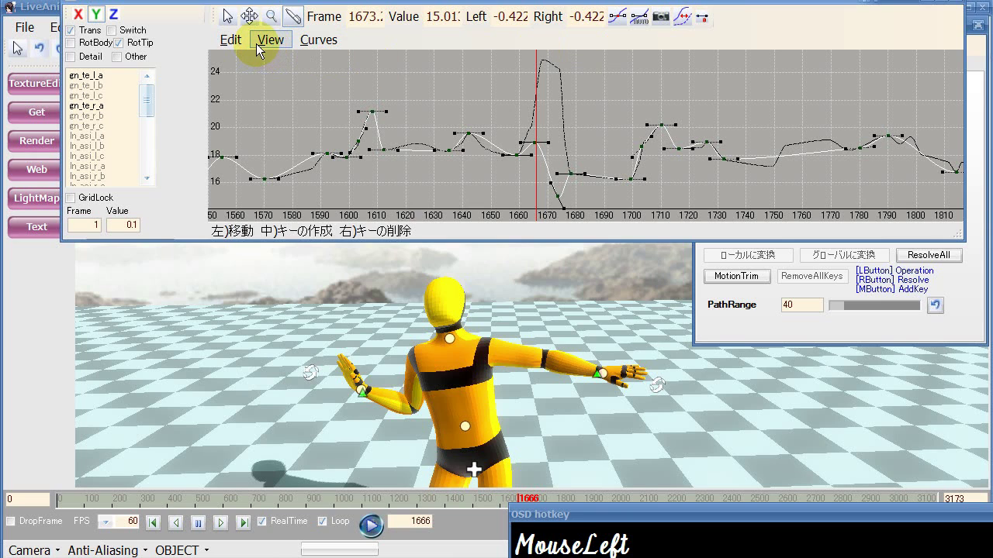
- Scrub the current frame to 1671 and reduce the height of the curve editor window
{"action": "left_click", "coordinate": [231, 18]}
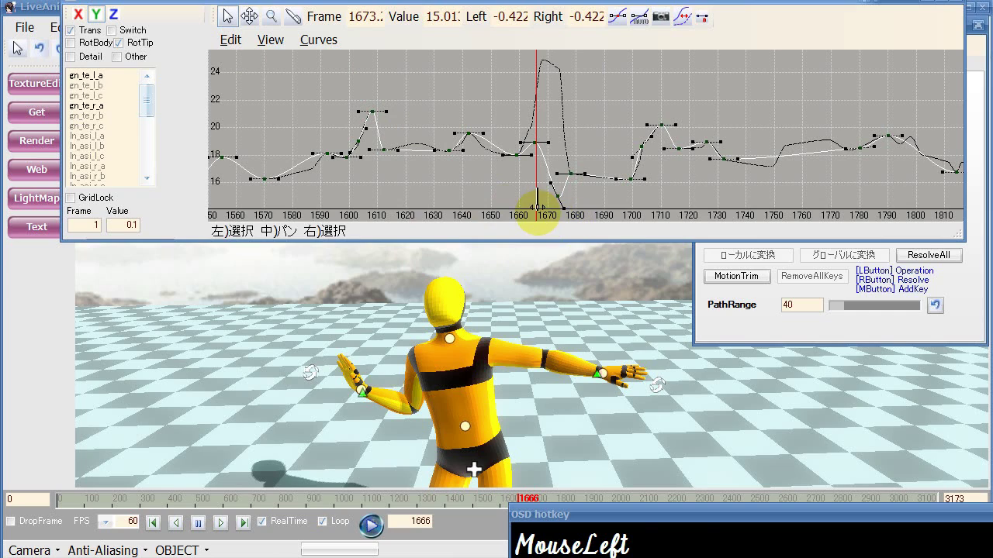
{"action": "mouse_move", "coordinate": [538, 210]}
{"action": "left_mouse_down"}
{"action": "mouse_move", "coordinate": [449, 206]}
{"action": "mouse_move", "coordinate": [574, 206]}
{"action": "mouse_move", "coordinate": [530, 203]}
{"action": "mouse_move", "coordinate": [557, 196]}
{"action": "mouse_move", "coordinate": [546, 193]}
{"action": "left_mouse_up"}
{"action": "left_click_drag", "start_coordinate": [567, 241], "coordinate": [567, 196]}
{"action": "left_click_drag", "start_coordinate": [541, 163], "coordinate": [508, 144]}
- Move the three Y curve keys between about frames 1665 and 1678 down to values of about 9 to 12, and scrub to frame 1696
{"action": "left_click", "coordinate": [271, 17]}
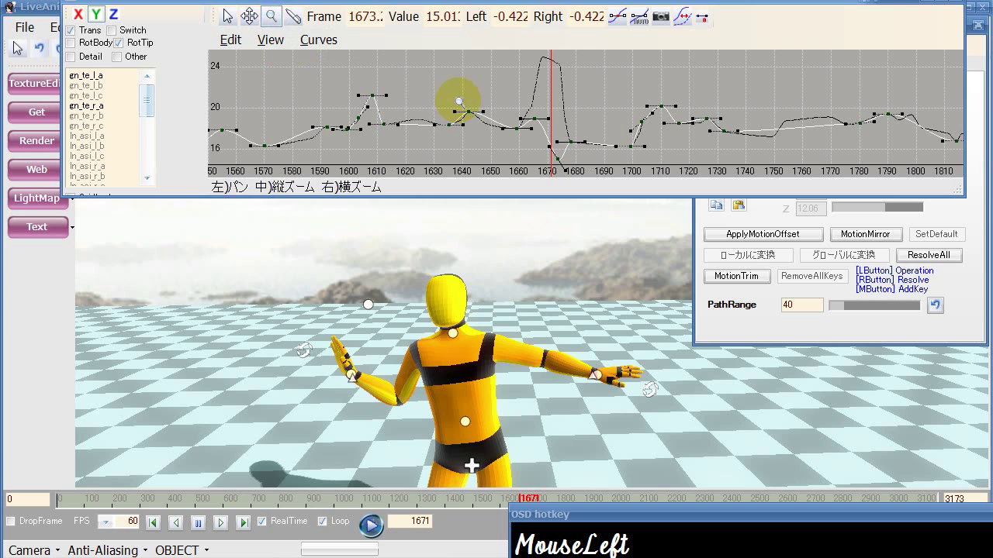
{"action": "middle_click_drag", "start_coordinate": [475, 106], "coordinate": [484, 188]}
{"action": "left_click", "coordinate": [227, 16]}
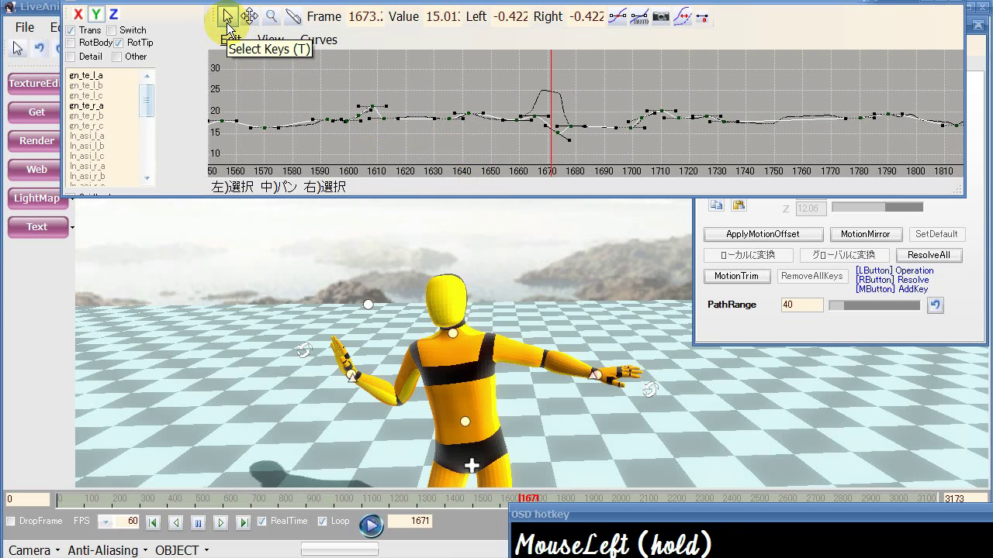
{"action": "left_click_drag", "start_coordinate": [523, 94], "coordinate": [609, 148]}
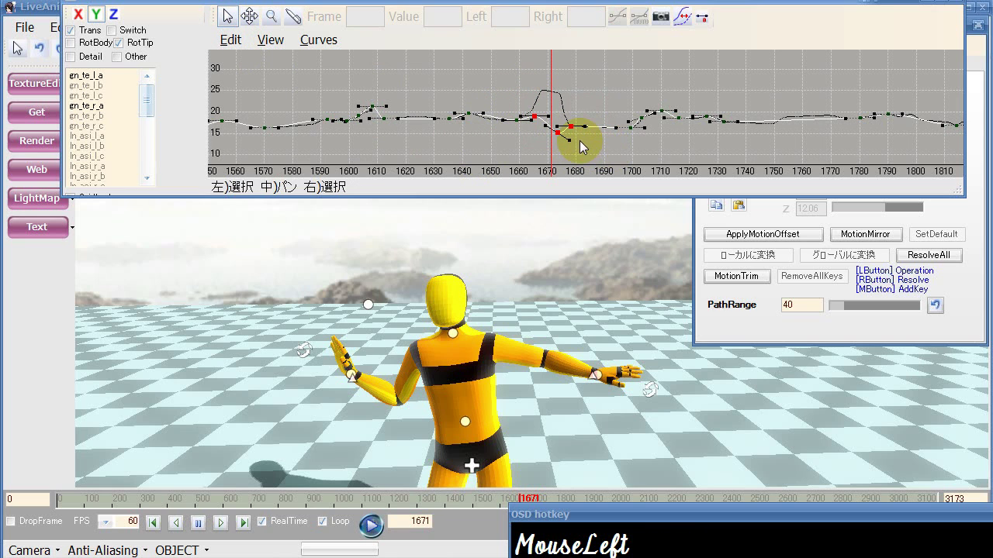
{"action": "left_click_drag", "start_coordinate": [557, 174], "coordinate": [536, 171]}
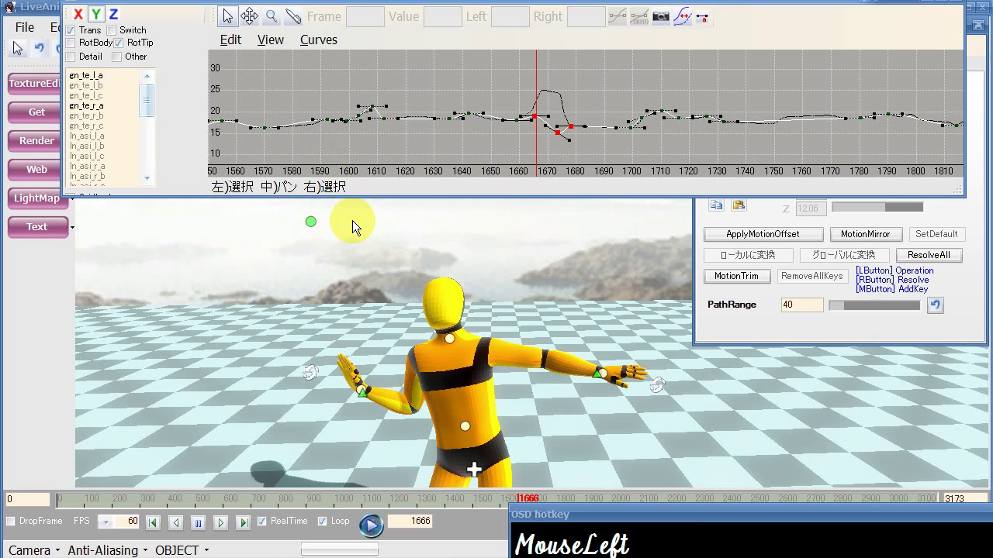
{"action": "mouse_move", "coordinate": [537, 166]}
{"action": "left_mouse_down"}
{"action": "mouse_move", "coordinate": [574, 173]}
{"action": "mouse_move", "coordinate": [536, 171]}
{"action": "left_mouse_up"}
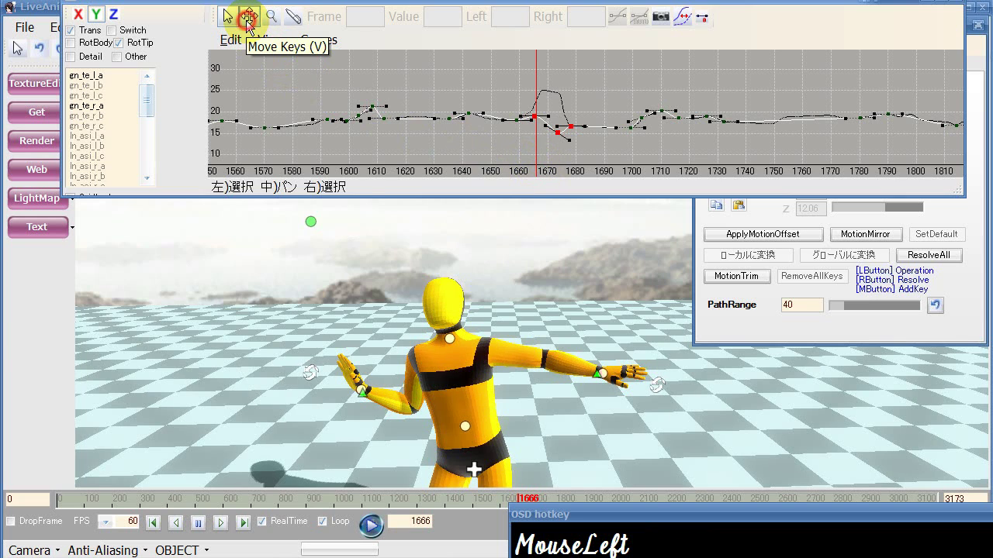
{"action": "left_click", "coordinate": [248, 19]}
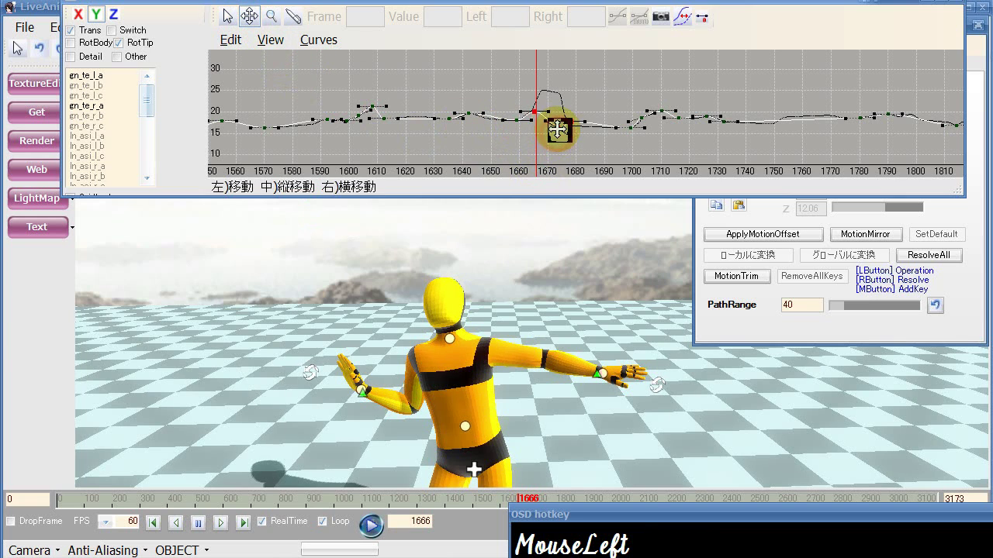
{"action": "left_click_drag", "start_coordinate": [558, 131], "coordinate": [623, 163]}
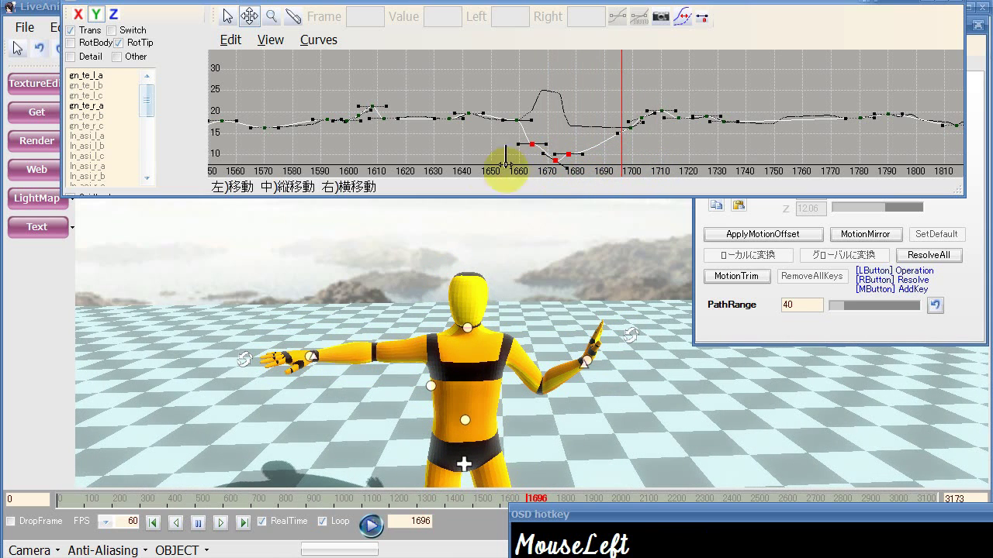
- Show the Z and X curves together with the Y curve, and hide both again
{"action": "left_click", "coordinate": [112, 15]}
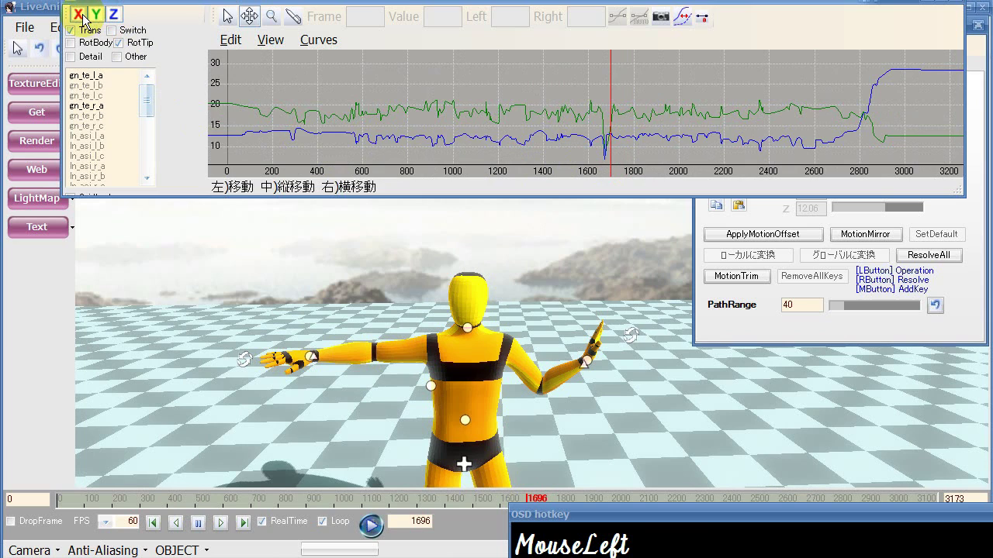
{"action": "left_click", "coordinate": [79, 14]}
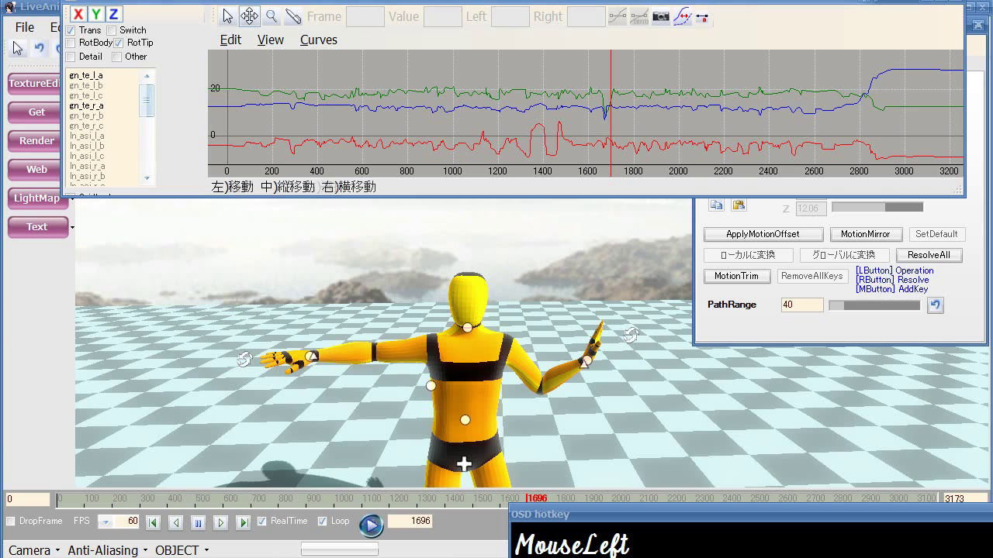
{"action": "left_click", "coordinate": [114, 14]}
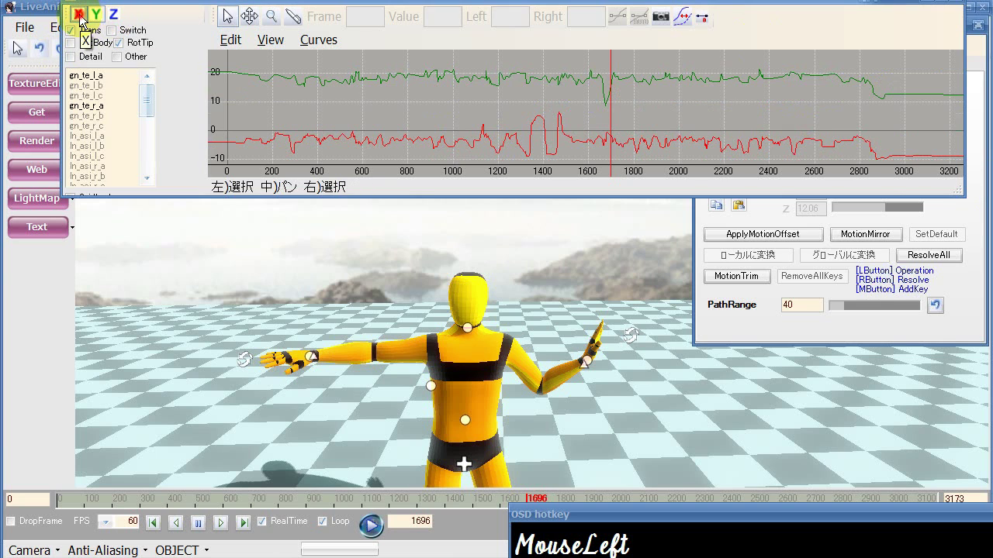
{"action": "left_click", "coordinate": [78, 15]}
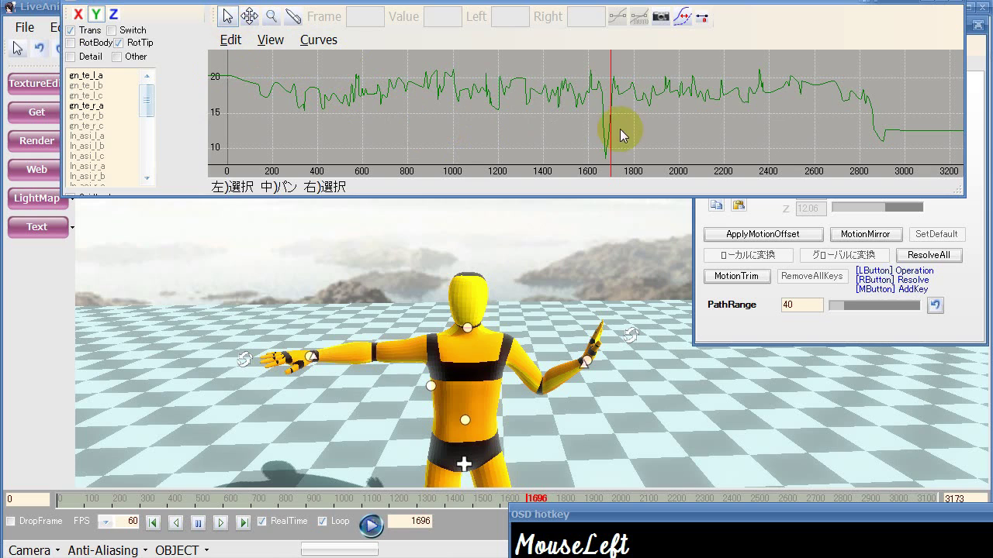
- Select the upper Y curve keys between about frames 1600 and 1790 and frame the selection in the graph
{"action": "left_click_drag", "start_coordinate": [588, 62], "coordinate": [627, 155]}
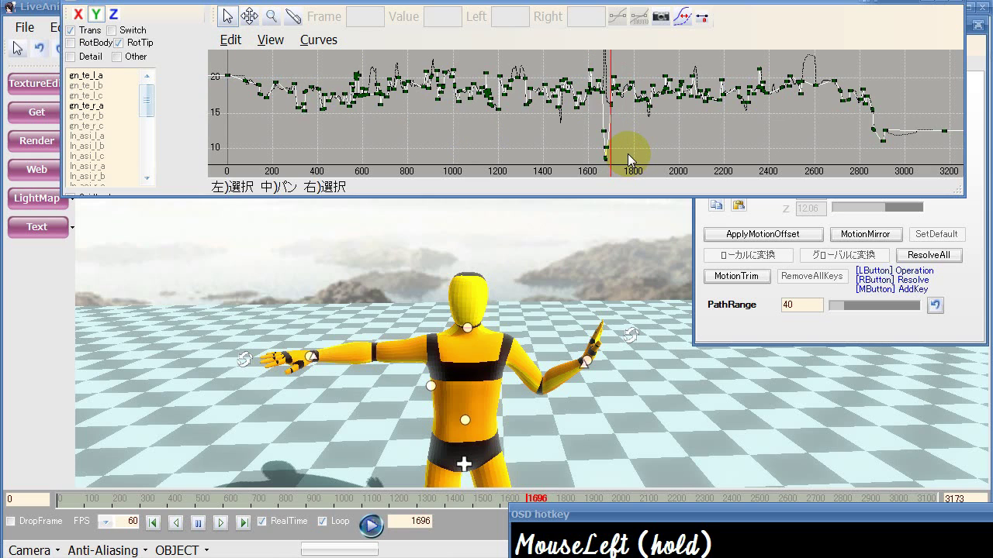
{"action": "left_click_drag", "start_coordinate": [587, 62], "coordinate": [634, 118]}
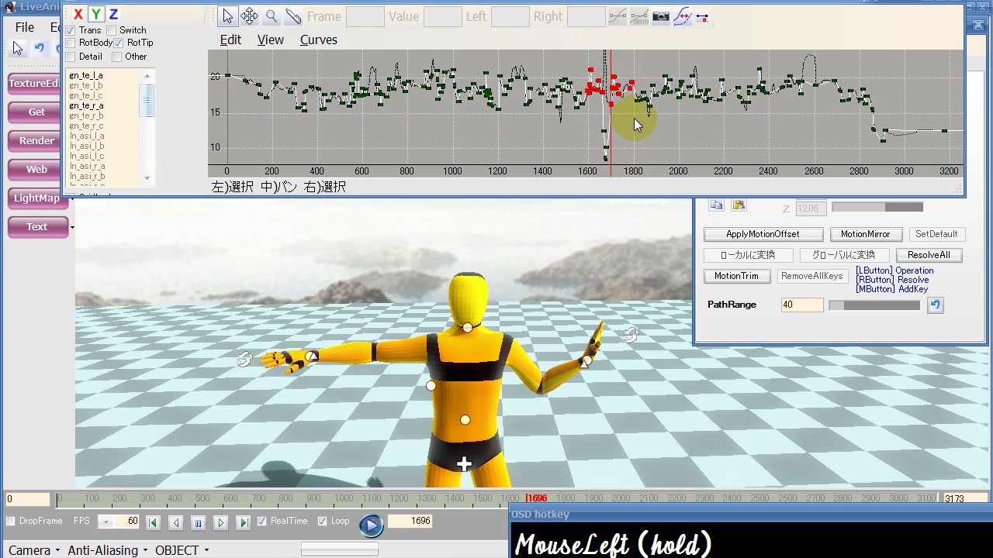
{"action": "left_click", "coordinate": [271, 40]}
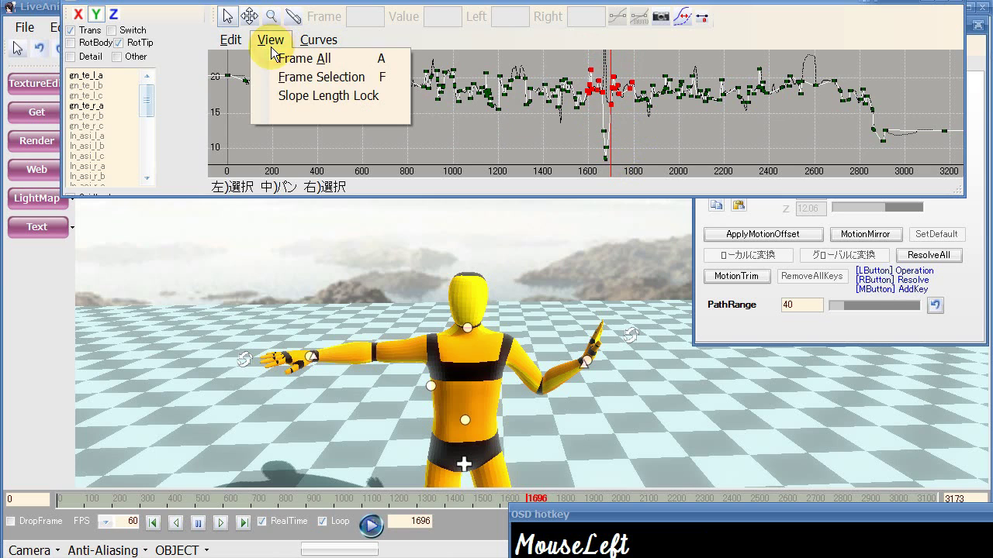
{"action": "left_click", "coordinate": [311, 78]}
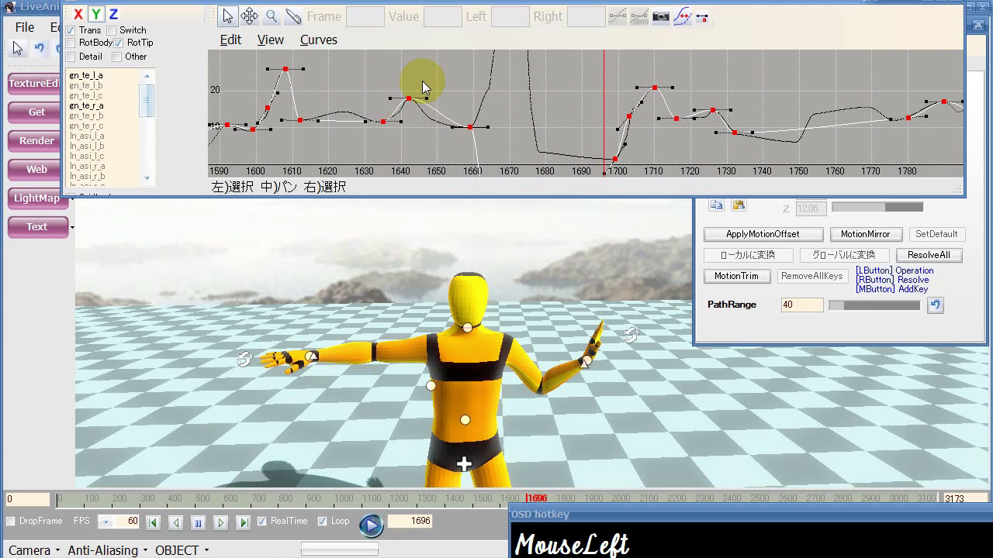
- Switch the three Y curve keys at about frames 1635, 1642 and 1659 to Linear Interpolation and back to Spline Interpolation
{"action": "left_click", "coordinate": [227, 19]}
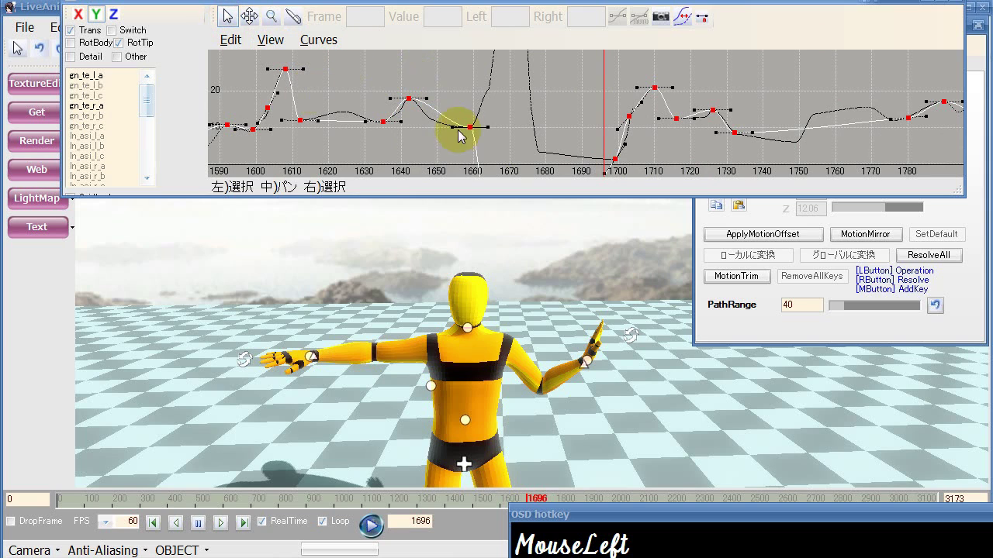
{"action": "left_click_drag", "start_coordinate": [389, 88], "coordinate": [492, 138]}
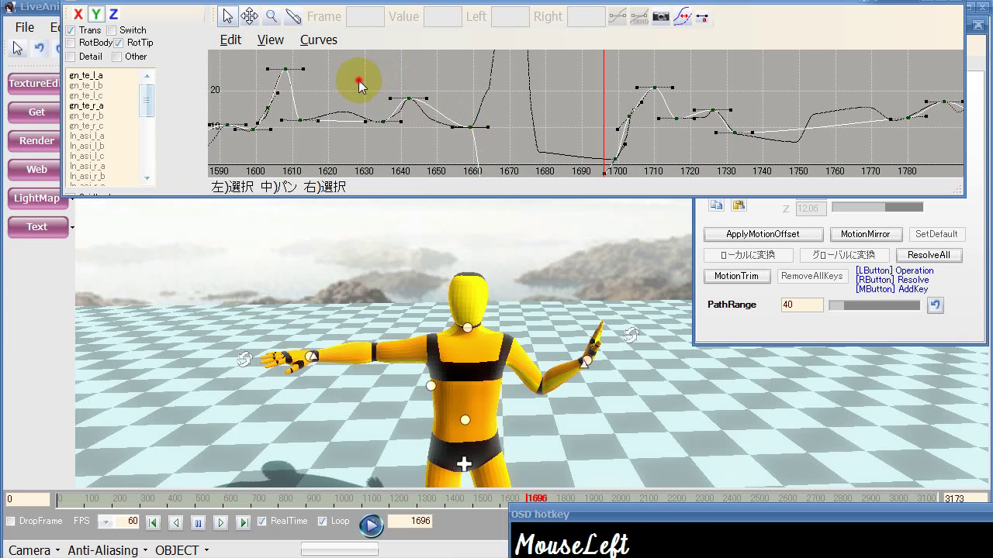
{"action": "left_click_drag", "start_coordinate": [360, 82], "coordinate": [498, 144]}
{"action": "left_click", "coordinate": [323, 45]}
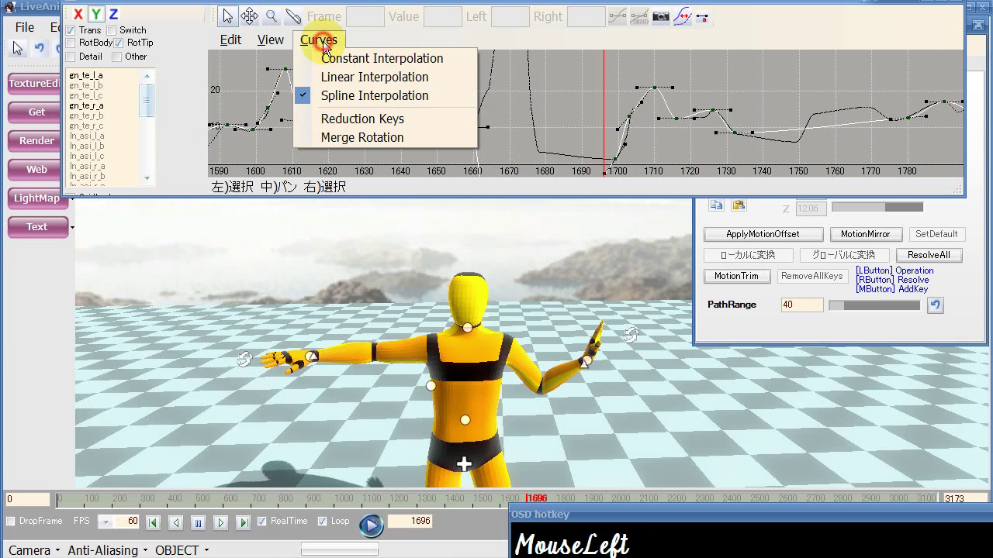
{"action": "left_click", "coordinate": [335, 77]}
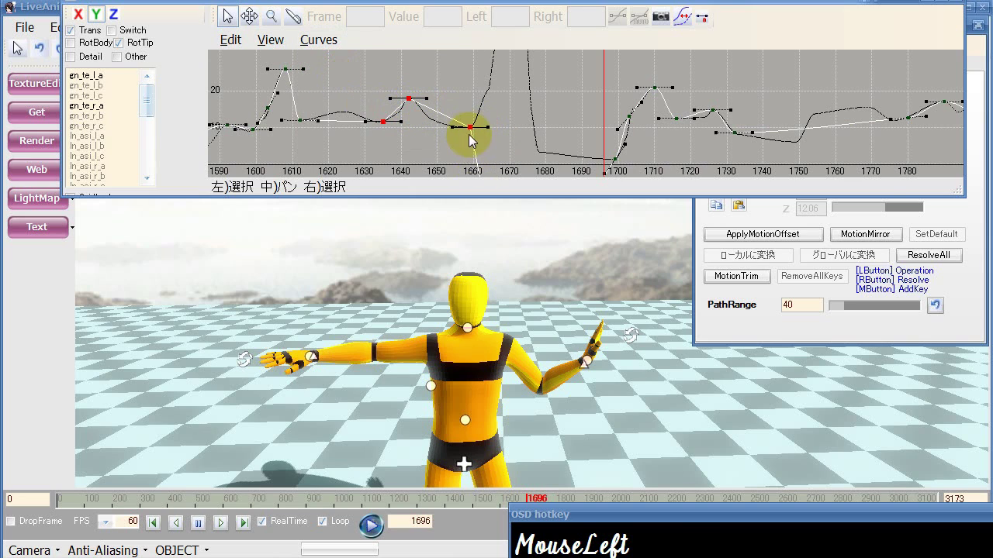
{"action": "left_click", "coordinate": [306, 45]}
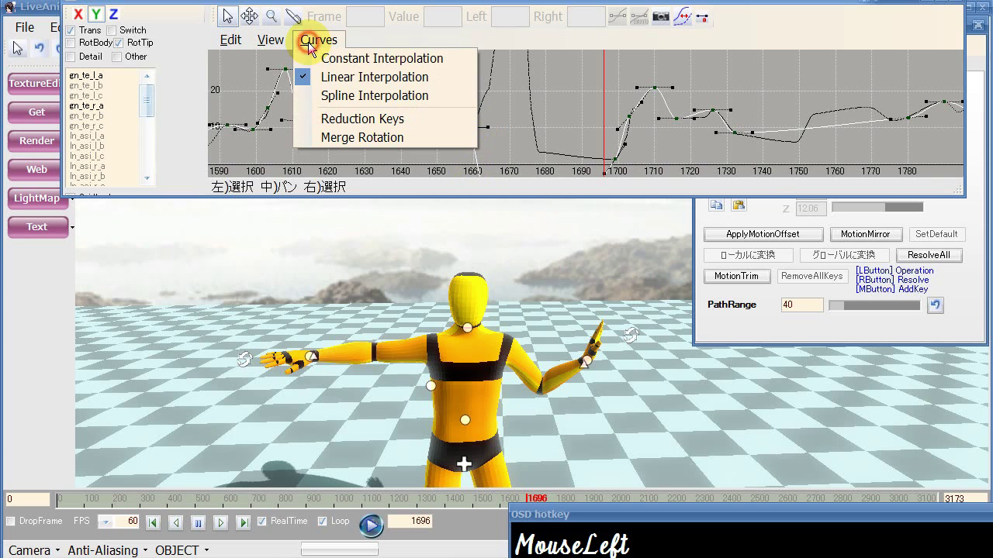
{"action": "left_click", "coordinate": [311, 96]}
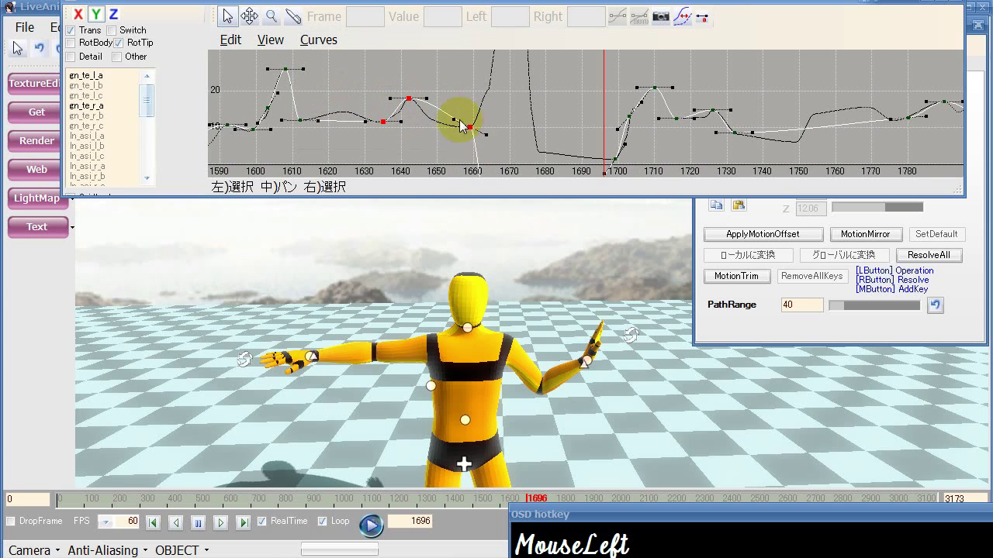
- Set the three selected Y curve keys to Constant Interpolation
{"action": "left_click", "coordinate": [319, 41]}
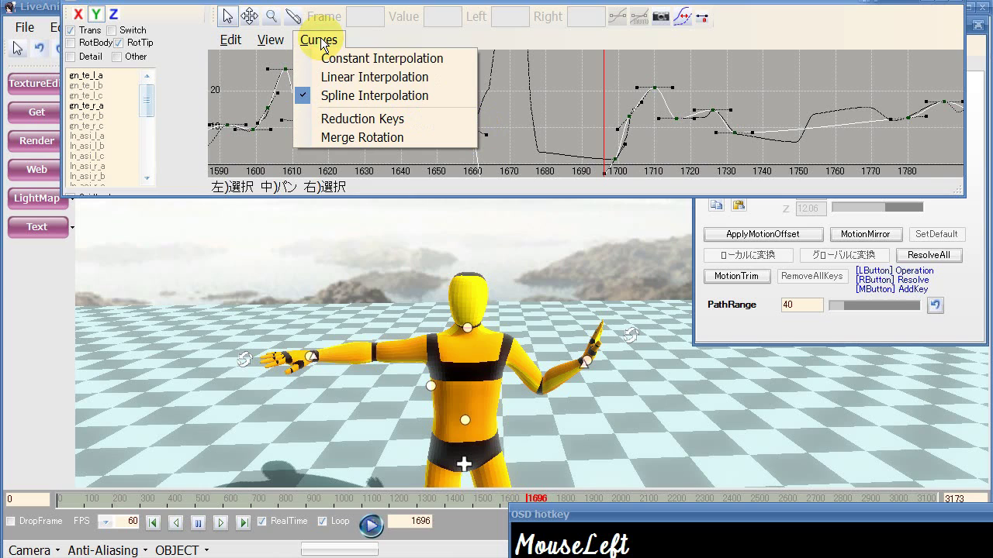
{"action": "left_click", "coordinate": [321, 58]}
{"action": "left_click", "coordinate": [370, 128]}
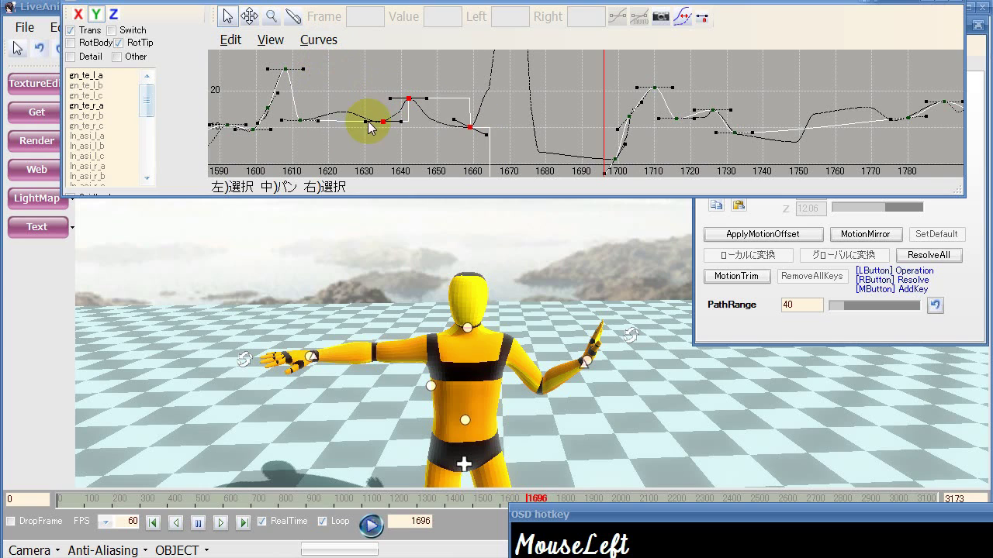
- Move the upper Y curve key to about frame 1705, value 21.72, and try a manual tangent before restoring its automatic tangent
{"action": "left_click", "coordinate": [545, 165]}
{"action": "left_click_drag", "start_coordinate": [647, 158], "coordinate": [633, 70]}
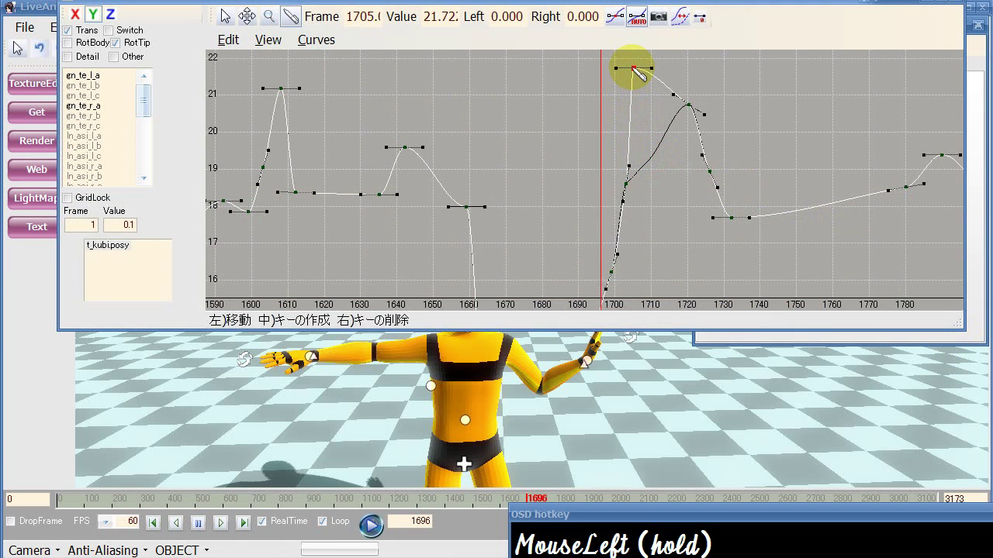
{"action": "left_click", "coordinate": [637, 18]}
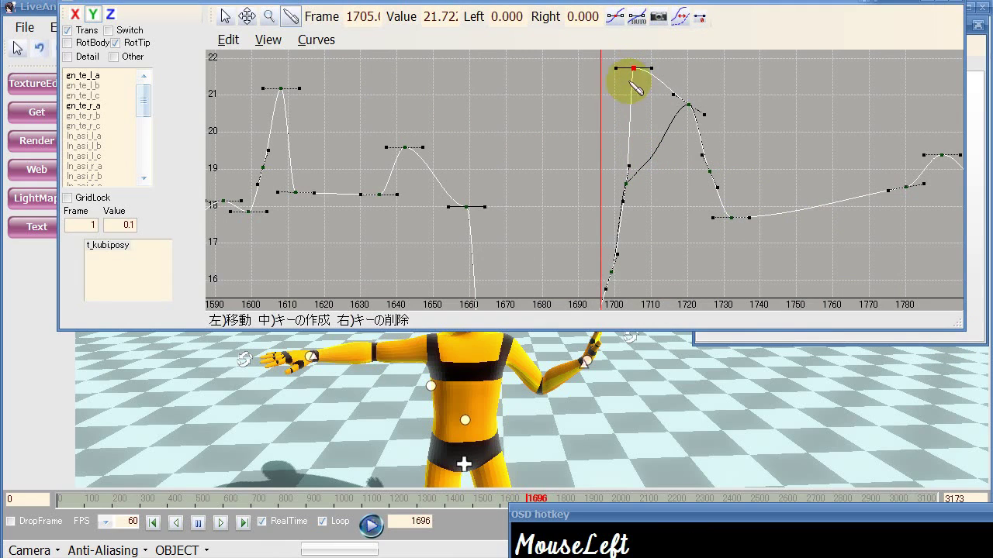
{"action": "left_click_drag", "start_coordinate": [616, 69], "coordinate": [635, 86]}
{"action": "left_click", "coordinate": [636, 19]}
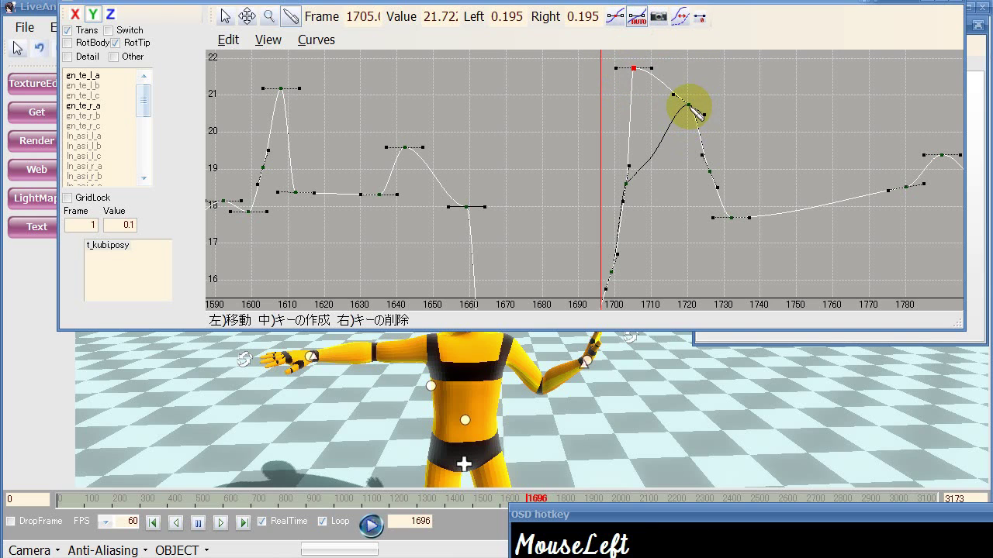
- Move the Y key near frame 1720 to about frame 1711, value 19.5, and try a manual tangent before restoring automatic mode
{"action": "left_click_drag", "start_coordinate": [690, 106], "coordinate": [662, 152]}
{"action": "left_click", "coordinate": [638, 19]}
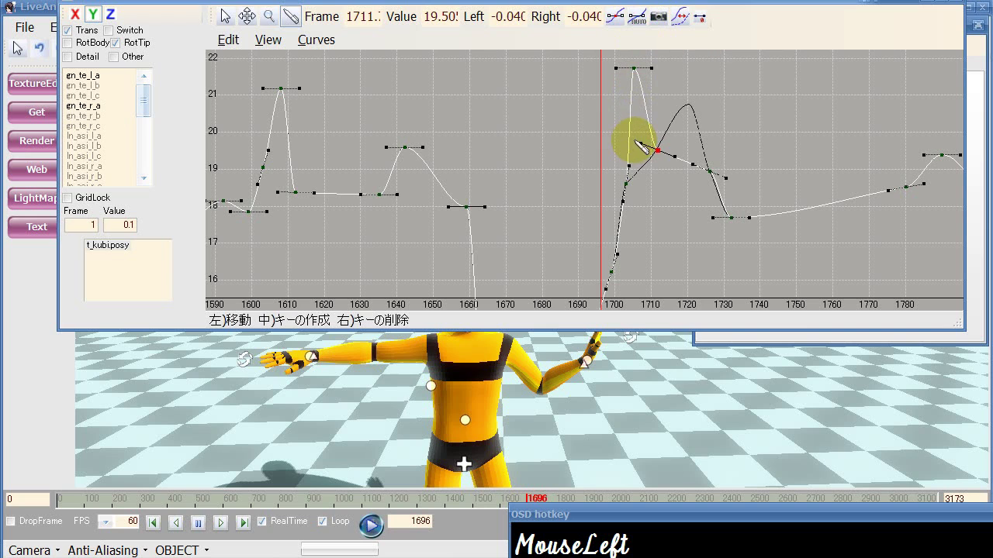
{"action": "left_click_drag", "start_coordinate": [637, 144], "coordinate": [645, 118]}
{"action": "left_click", "coordinate": [637, 16]}
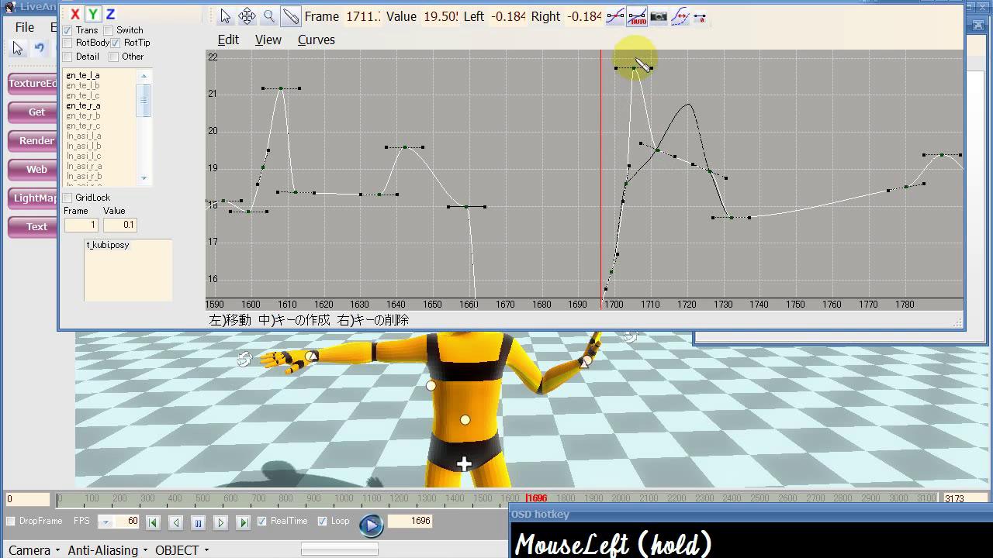
- Swap the edited Y curve with its stored version, and swap the two curves back
{"action": "left_click_drag", "start_coordinate": [636, 62], "coordinate": [650, 86]}
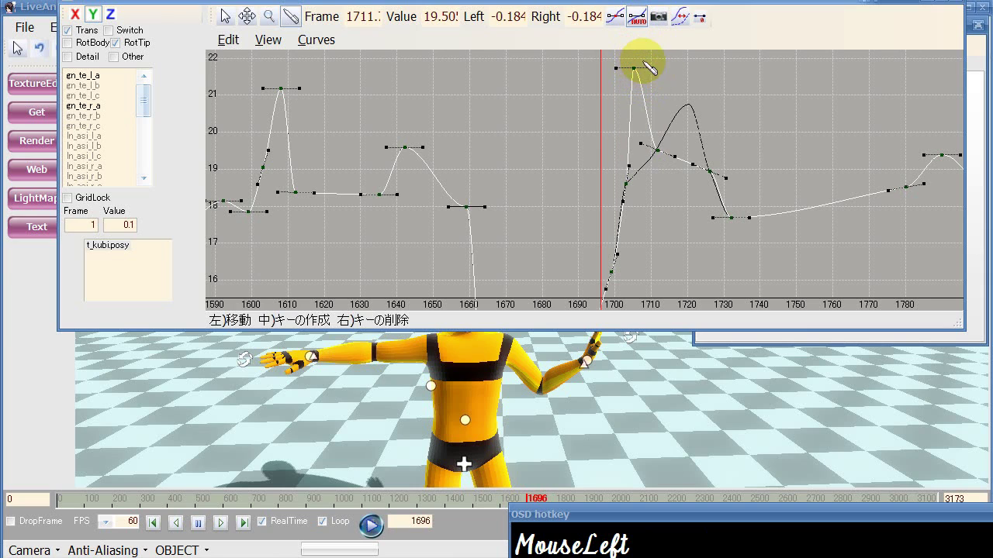
{"action": "left_click", "coordinate": [678, 19]}
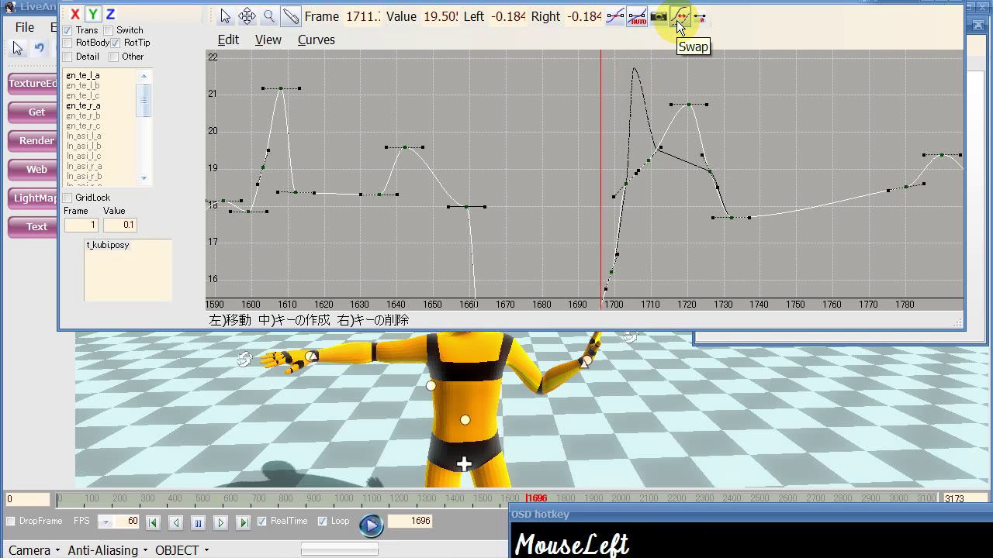
{"action": "left_click", "coordinate": [679, 20]}
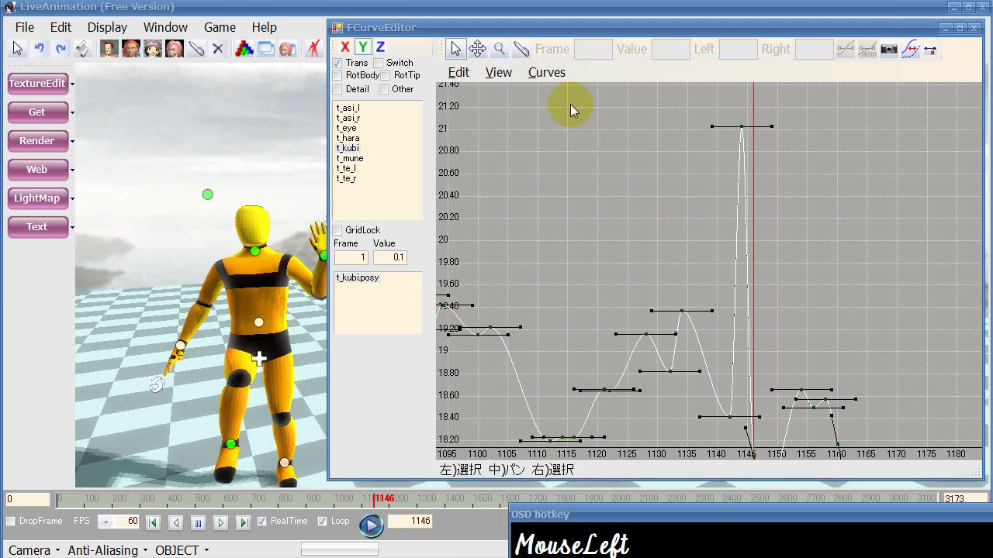
- Copy the t_kubi Y position key at frame 1134
{"action": "mouse_move", "coordinate": [535, 72]}
{"action": "left_mouse_down"}
{"action": "mouse_move", "coordinate": [522, 48]}
{"action": "mouse_move", "coordinate": [587, 208]}
{"action": "left_mouse_up"}
{"action": "left_click", "coordinate": [671, 309]}
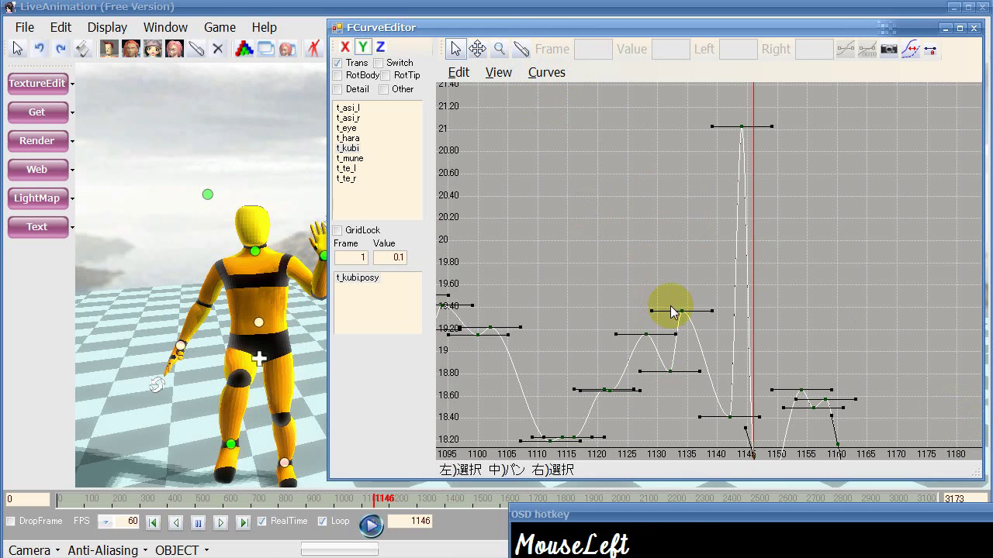
{"action": "left_click", "coordinate": [682, 311]}
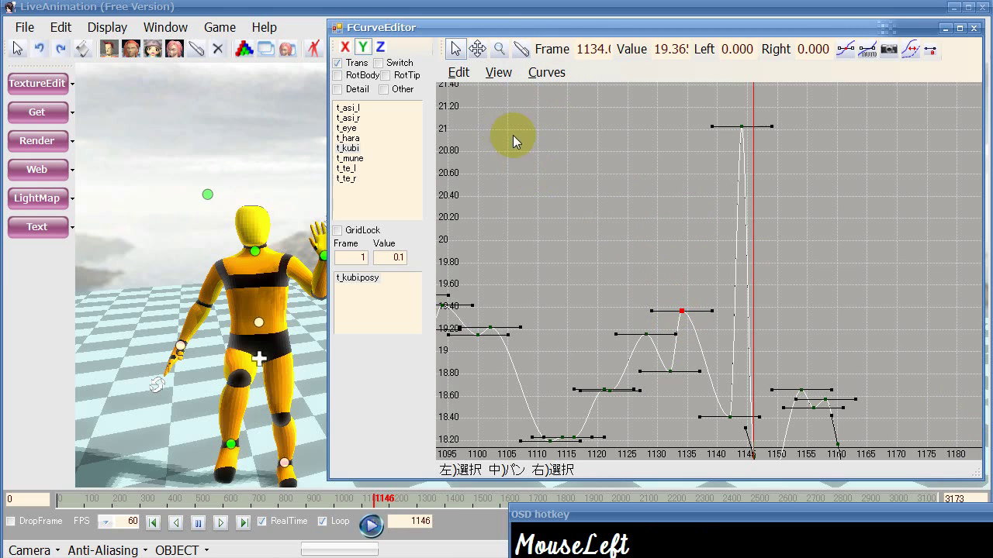
{"action": "left_click", "coordinate": [458, 74]}
{"action": "left_click", "coordinate": [466, 134]}
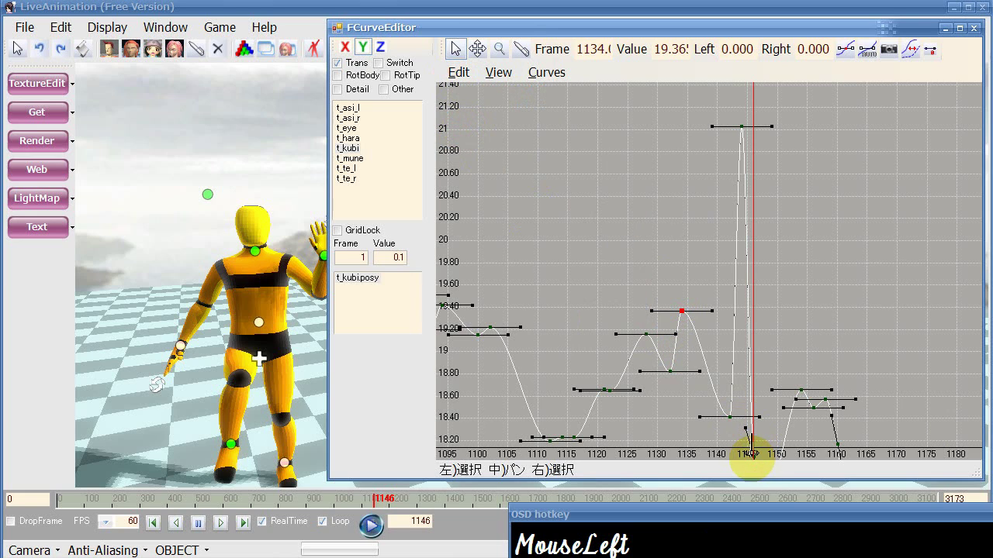
- Paste the copied key onto the Y curve at frames 1142 and 1144
{"action": "left_click_drag", "start_coordinate": [751, 453], "coordinate": [729, 423]}
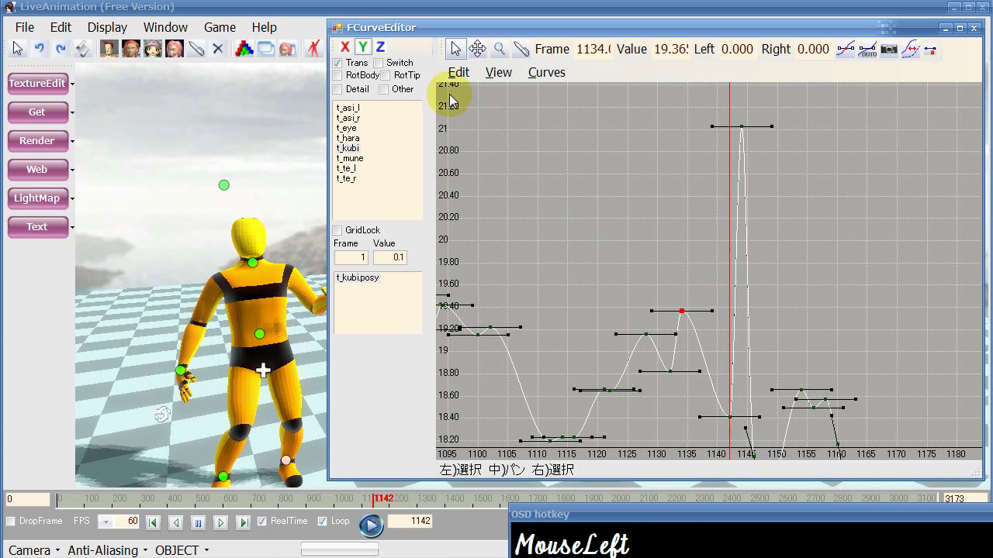
{"action": "left_click", "coordinate": [458, 76]}
{"action": "left_click", "coordinate": [474, 152]}
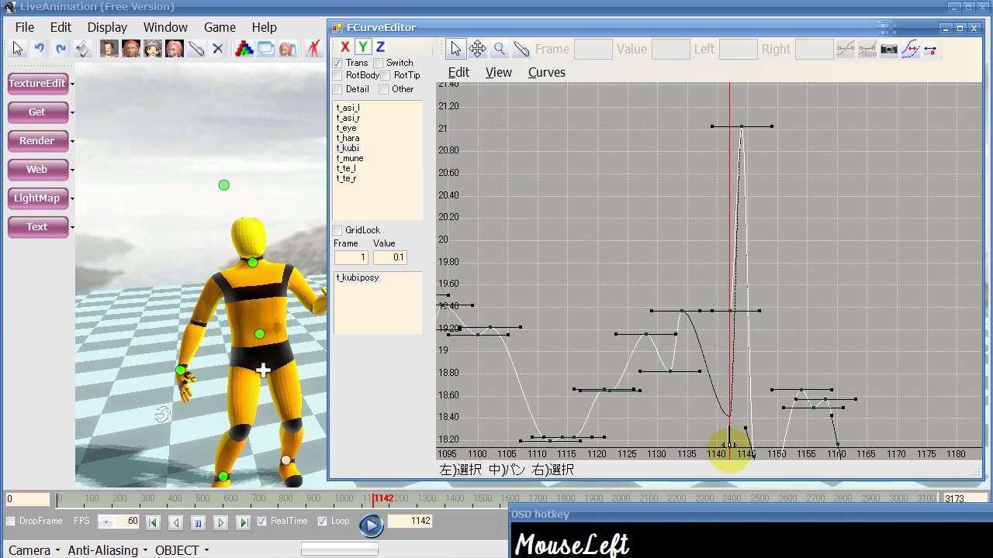
{"action": "left_click_drag", "start_coordinate": [730, 448], "coordinate": [745, 441]}
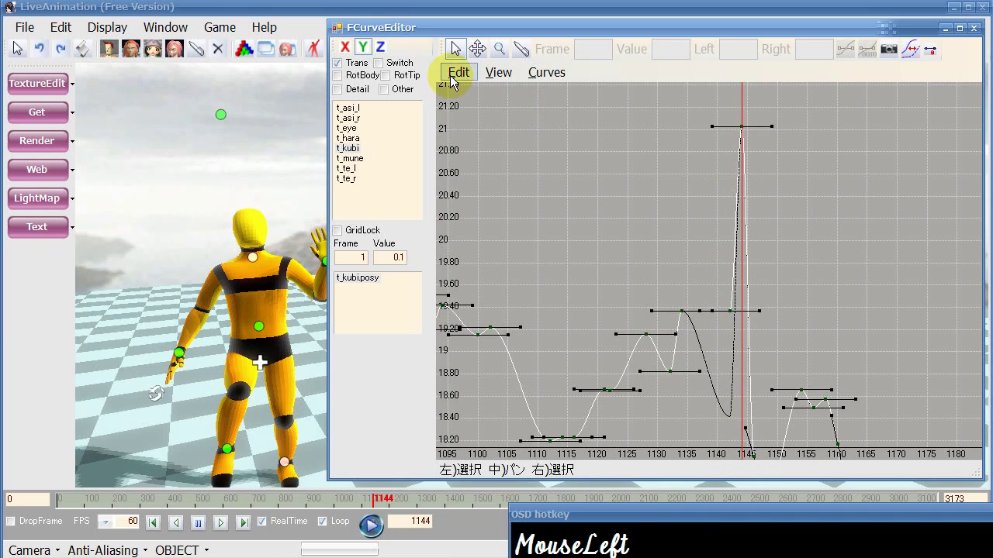
{"action": "left_click", "coordinate": [457, 73]}
{"action": "left_click", "coordinate": [477, 147]}
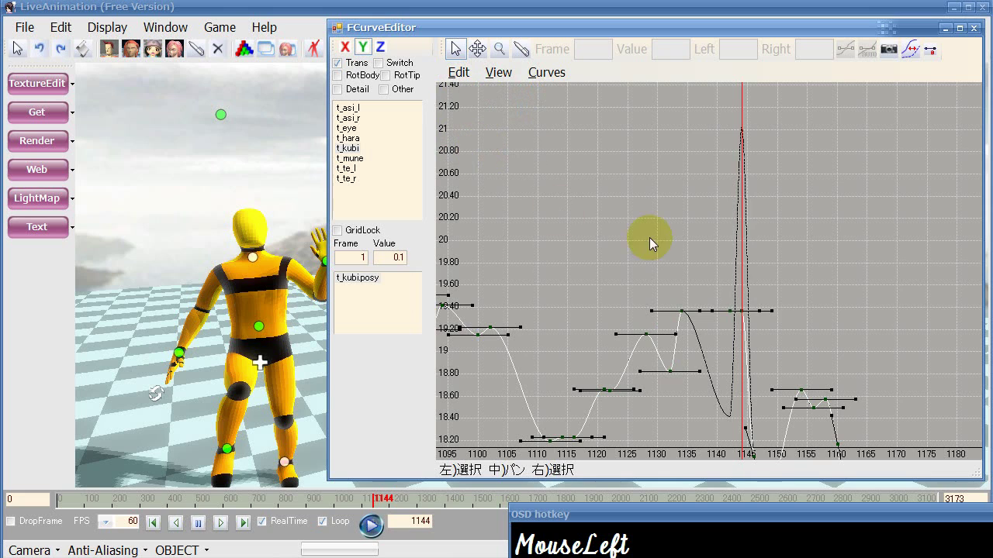
- Select the three level Y keys from frame 1134 to 1144 and move the current frame to 1146
{"action": "left_click_drag", "start_coordinate": [662, 294], "coordinate": [769, 330]}
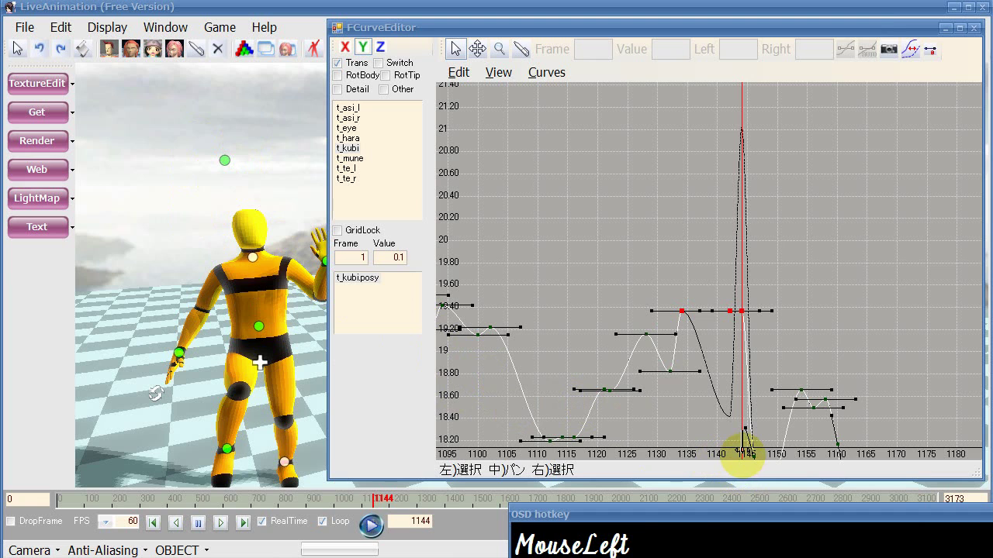
{"action": "mouse_move", "coordinate": [743, 454]}
{"action": "left_mouse_down"}
{"action": "mouse_move", "coordinate": [605, 446]}
{"action": "mouse_move", "coordinate": [753, 454]}
{"action": "left_mouse_up"}
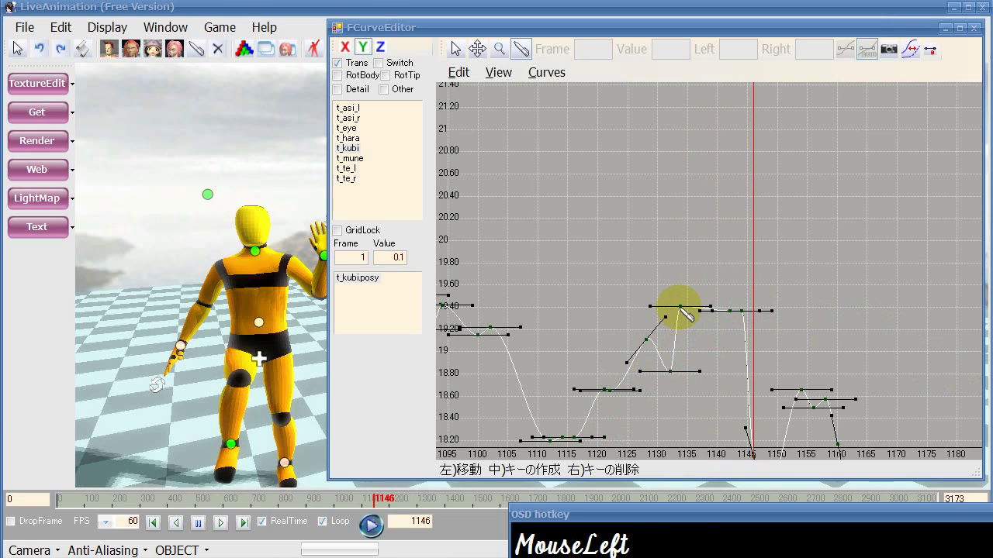
- Delete the Y key near frame 1133 and create it again at a value of about 19.41
{"action": "left_click", "coordinate": [680, 307]}
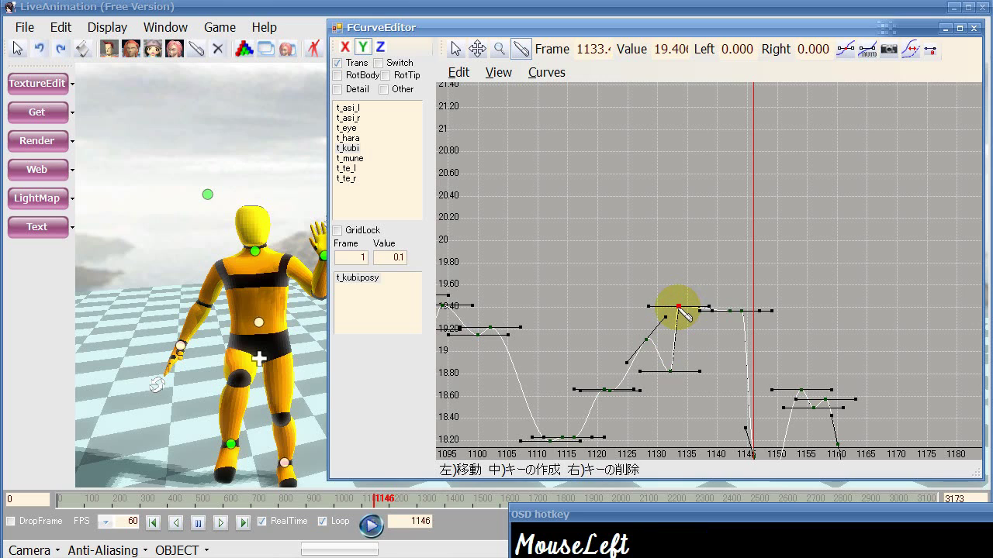
{"action": "left_click", "coordinate": [679, 308]}
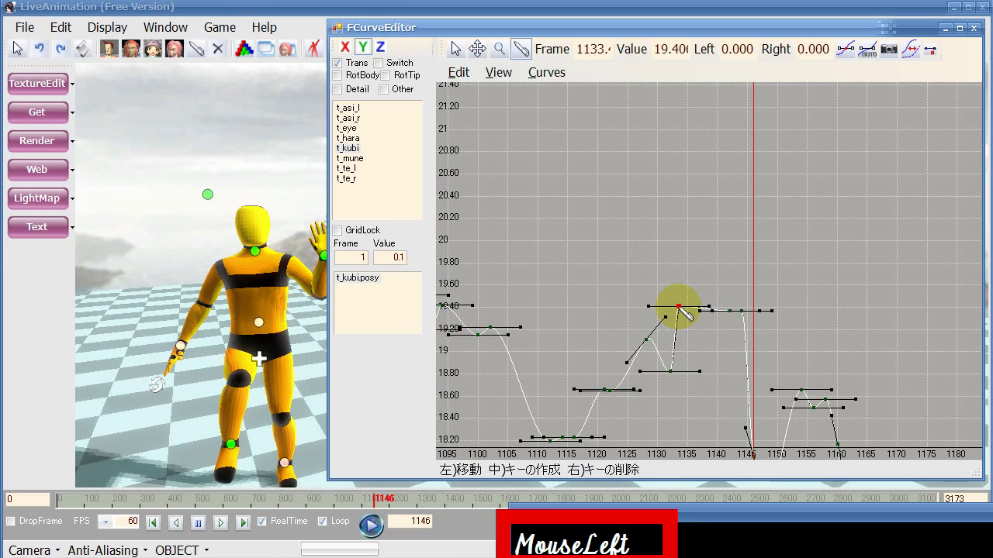
{"action": "right_click", "coordinate": [679, 308]}
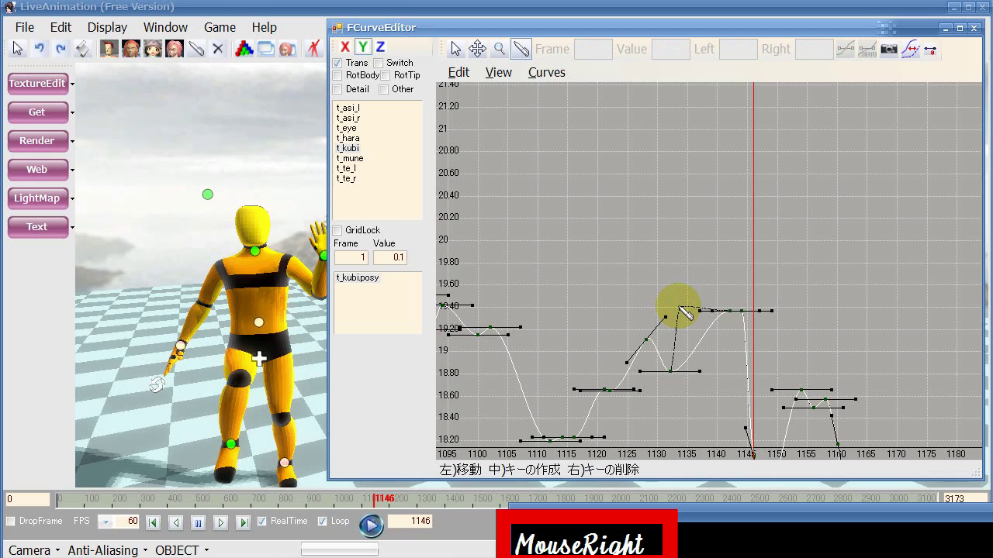
{"action": "middle_click", "coordinate": [679, 308]}
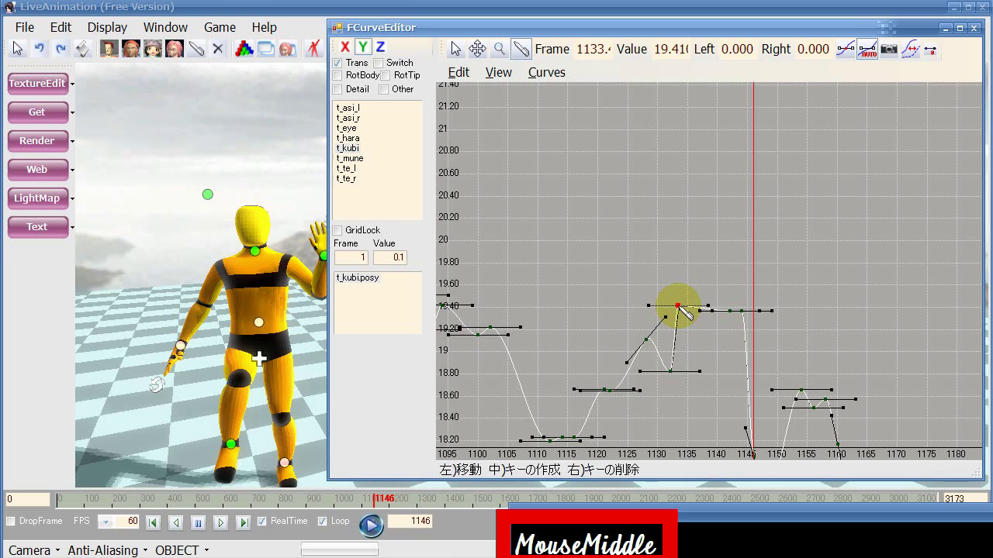
- Create a row of new Y keys from about frame 1132, value 20.61, to about frame 1170, value 19.99
{"action": "middle_click", "coordinate": [675, 173]}
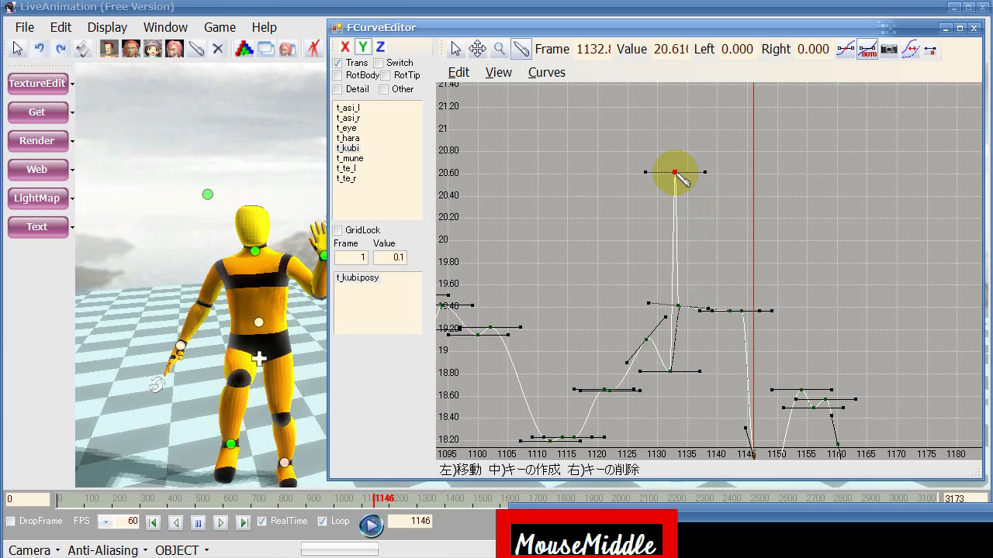
{"action": "middle_click", "coordinate": [689, 172]}
{"action": "mouse_move", "coordinate": [695, 177]}
{"action": "middle_mouse_down"}
{"action": "mouse_move", "coordinate": [765, 175]}
{"action": "mouse_move", "coordinate": [879, 207]}
{"action": "mouse_move", "coordinate": [901, 240]}
{"action": "middle_mouse_up"}
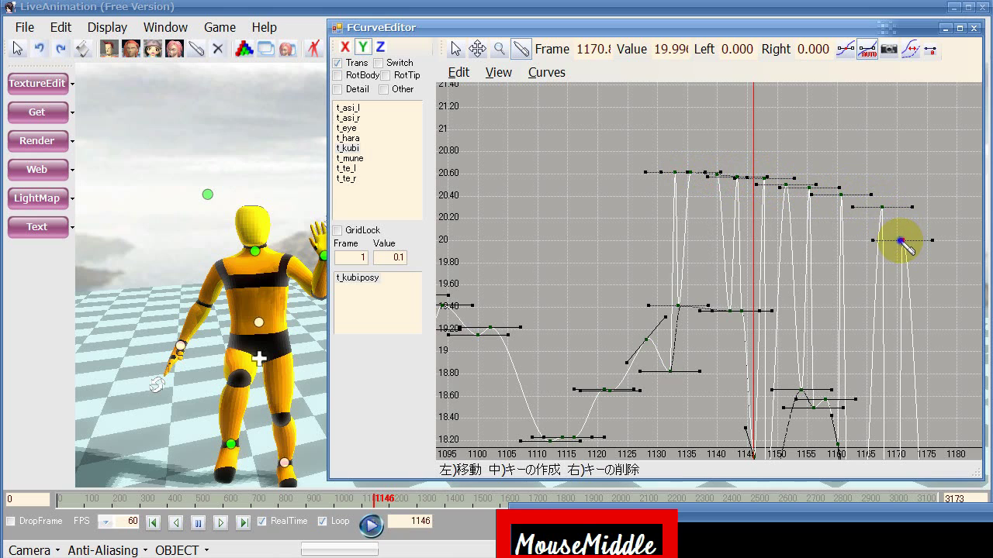
- Delete the newly created upper row of Y keys one after another, from the latest frame back to about frame 1132
{"action": "right_click", "coordinate": [902, 240]}
{"action": "right_click", "coordinate": [882, 207]}
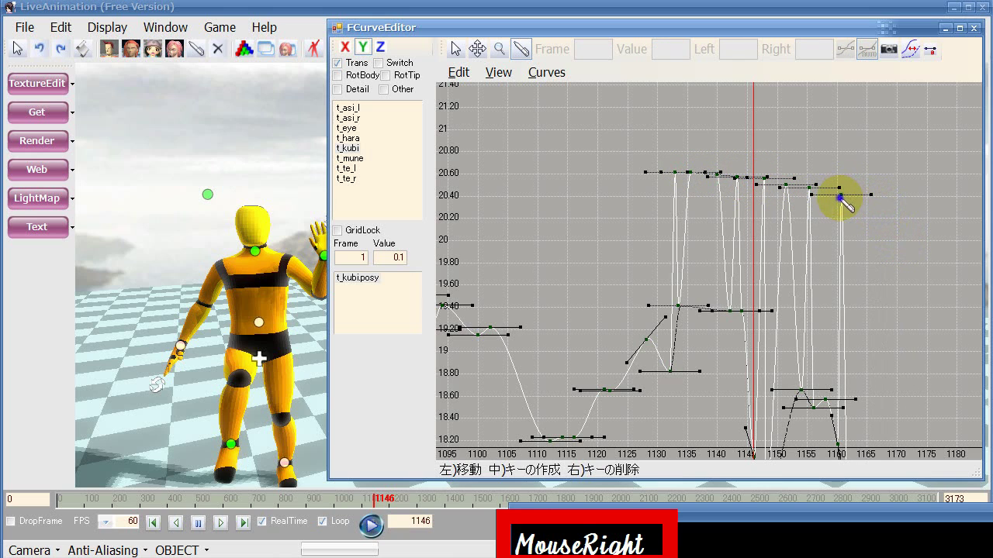
{"action": "right_click", "coordinate": [840, 200]}
{"action": "right_click", "coordinate": [808, 186]}
{"action": "right_click", "coordinate": [785, 183]}
{"action": "right_click", "coordinate": [763, 179]}
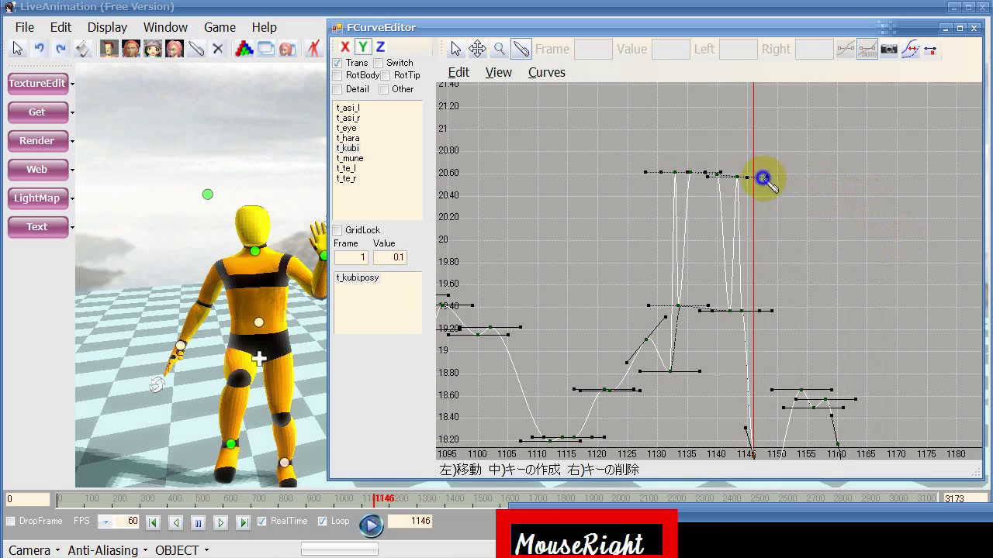
{"action": "right_click", "coordinate": [735, 177]}
{"action": "right_click", "coordinate": [717, 172]}
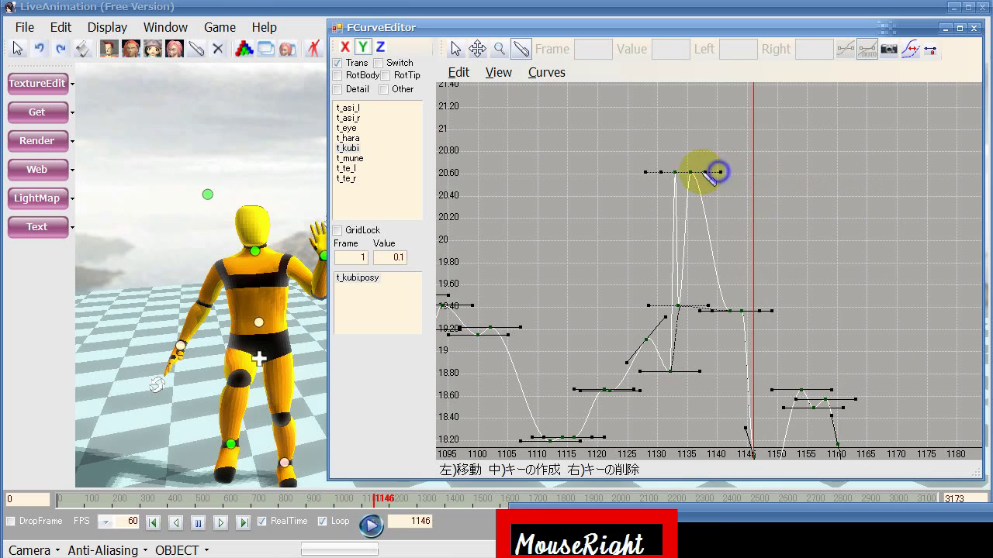
{"action": "right_click", "coordinate": [689, 172]}
{"action": "right_click", "coordinate": [673, 171]}
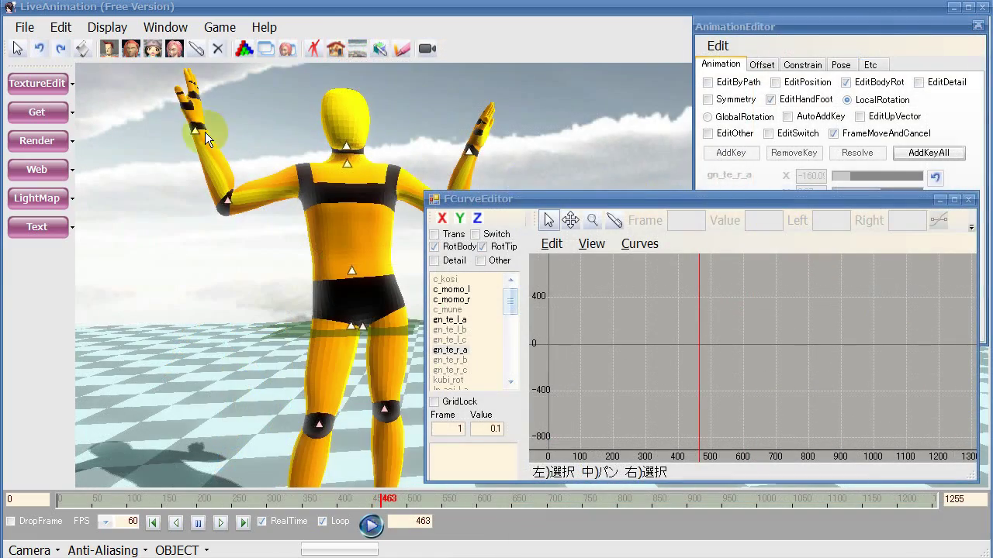
- Switch the rotation editing to GlobalRotation and display the rotation curves of the gn_te_r_a hand controller in the FCurveEditor
{"action": "left_click", "coordinate": [195, 135]}
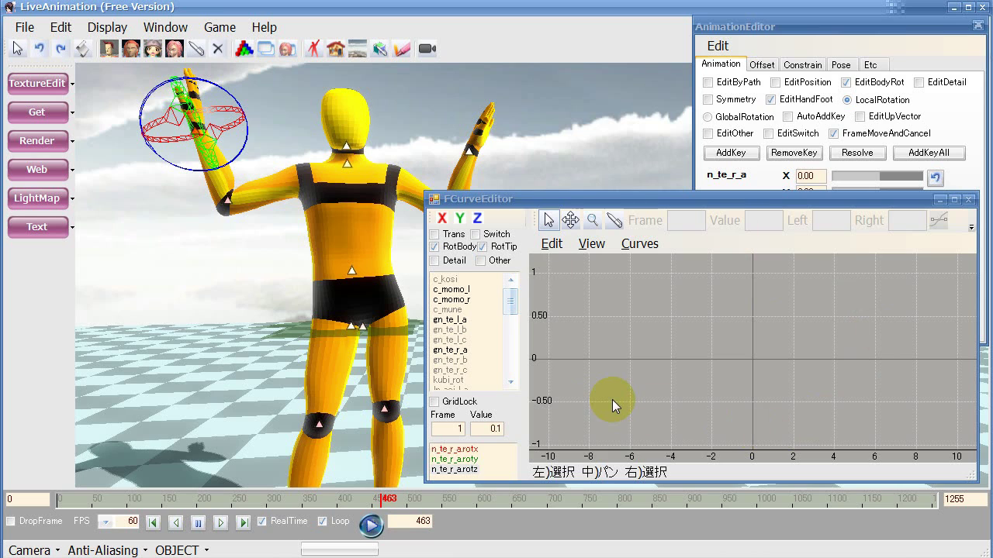
{"action": "left_click", "coordinate": [745, 118]}
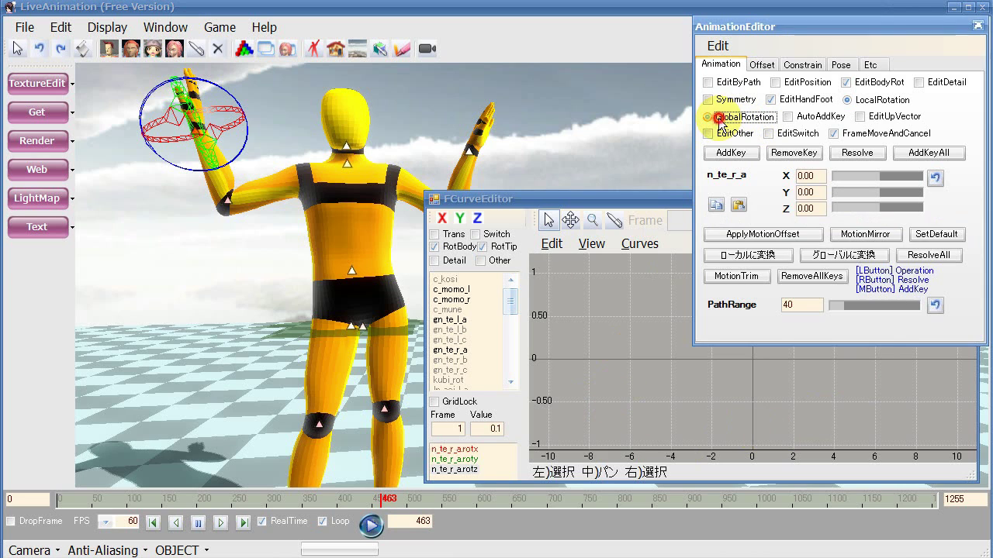
{"action": "left_click", "coordinate": [193, 138]}
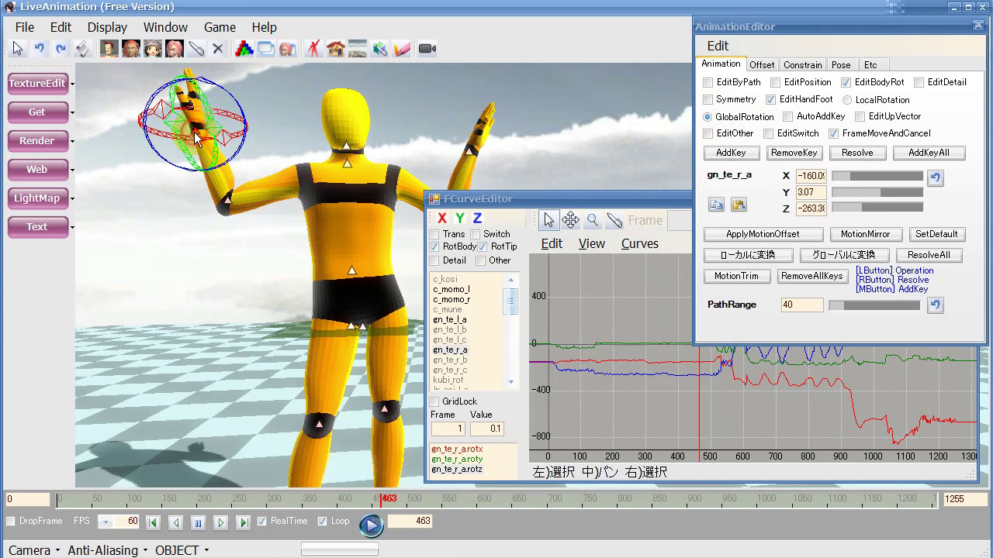
{"action": "left_click", "coordinate": [644, 200]}
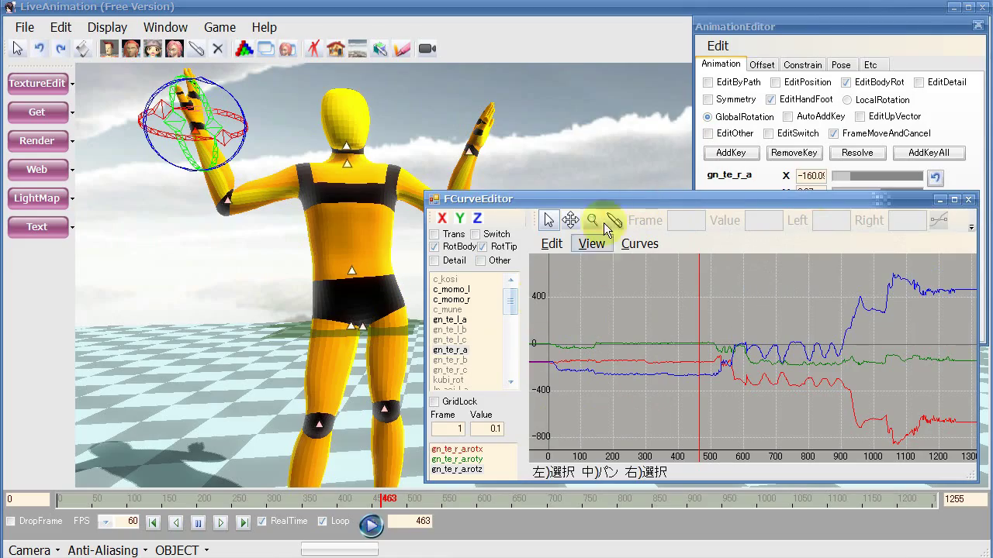